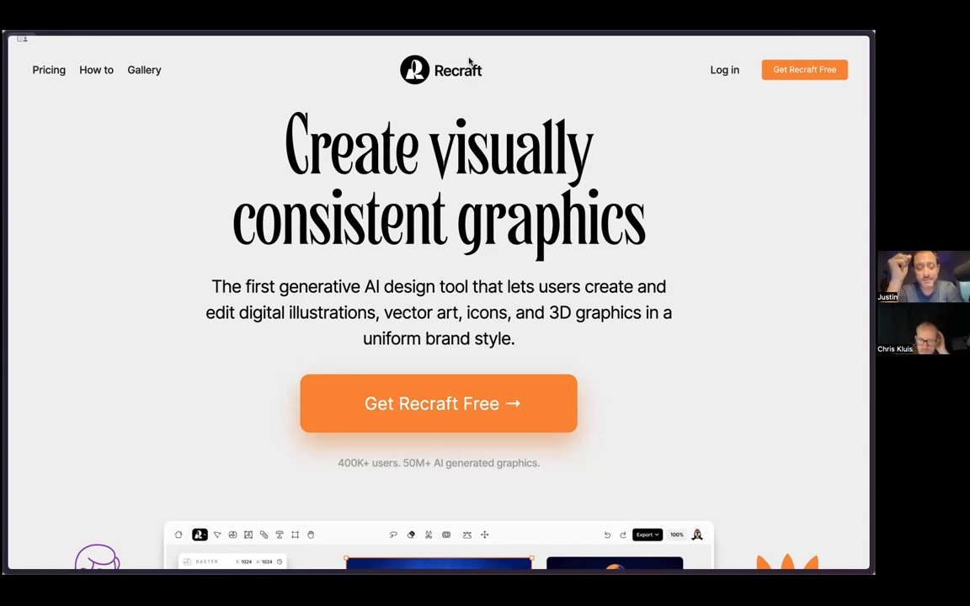
Start using Recraft for free by signing in with the first listed Google account.
left_click(431, 395)
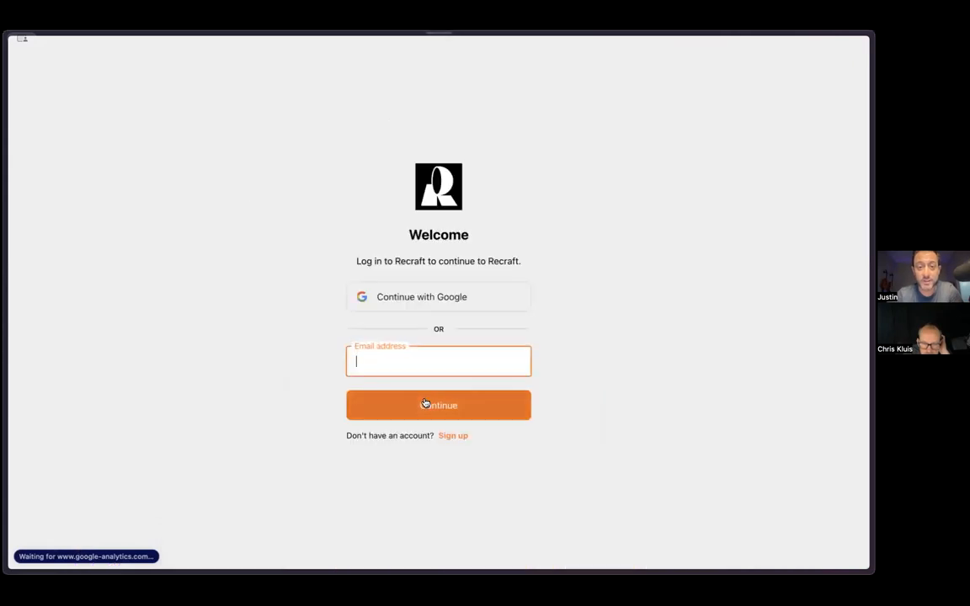
left_click(428, 298)
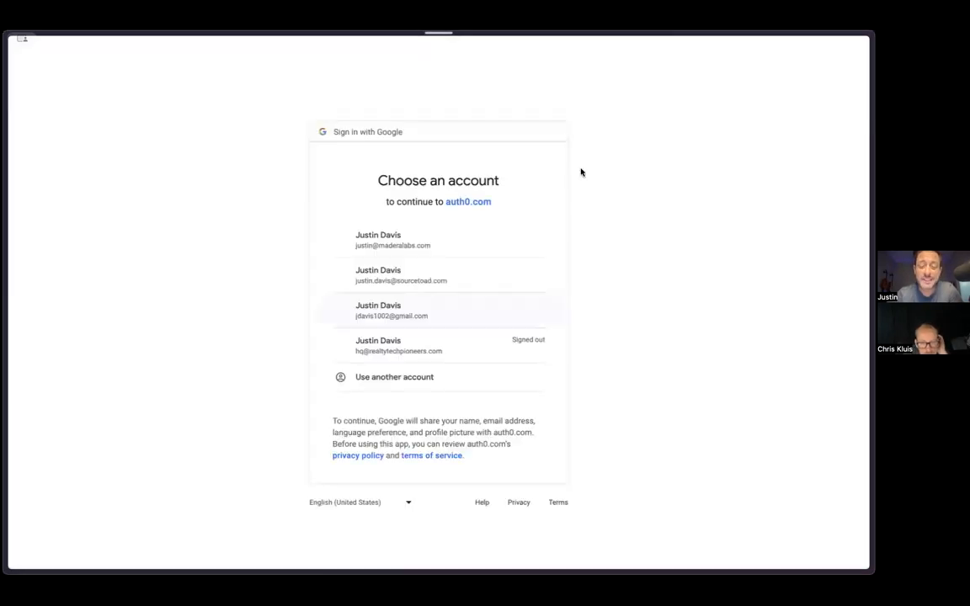
left_click(450, 245)
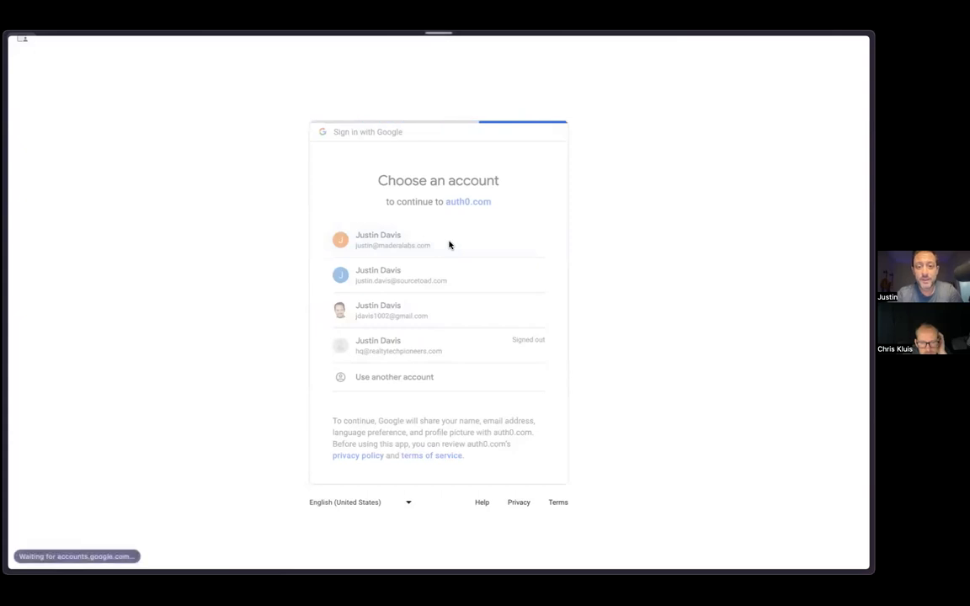
left_click(491, 359)
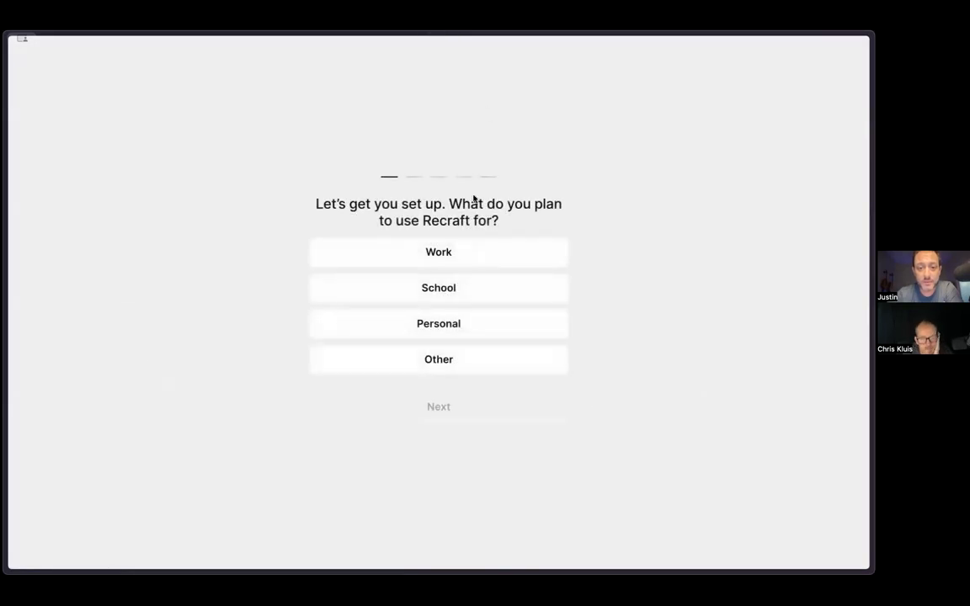
Answer the setup survey with Work as the intended use and Software Development as the kind of work.
left_click(456, 245)
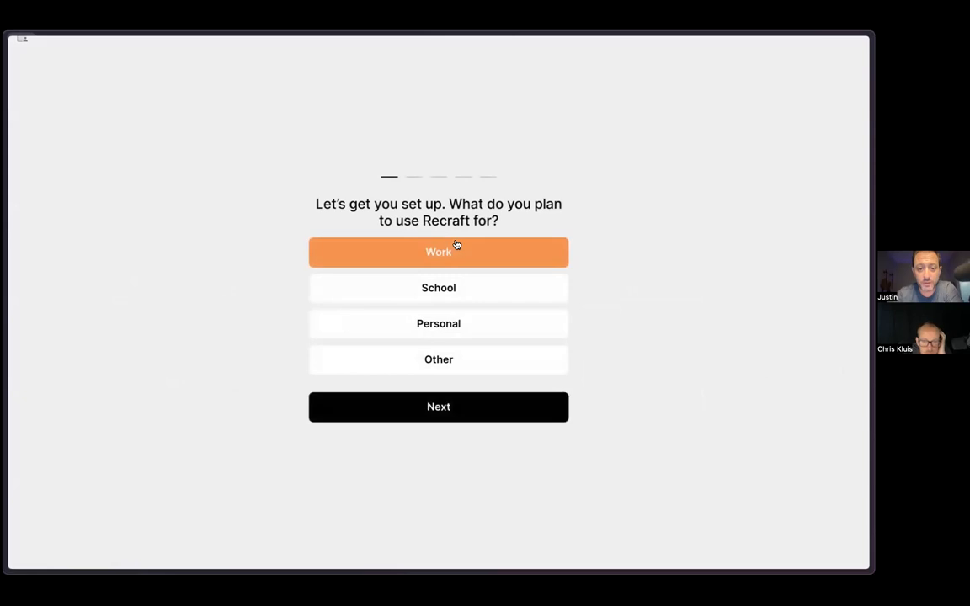
left_click(448, 407)
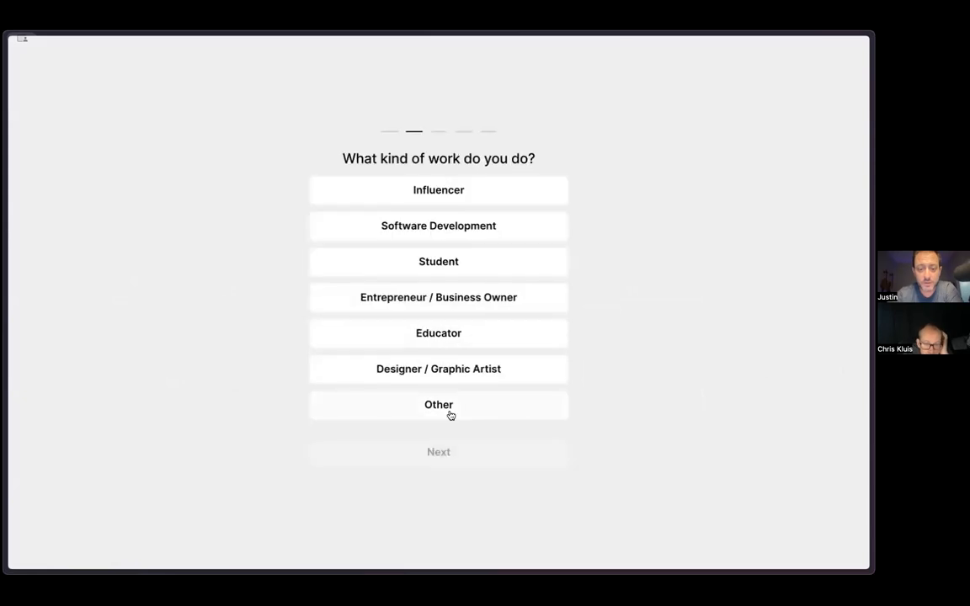
left_click(448, 228)
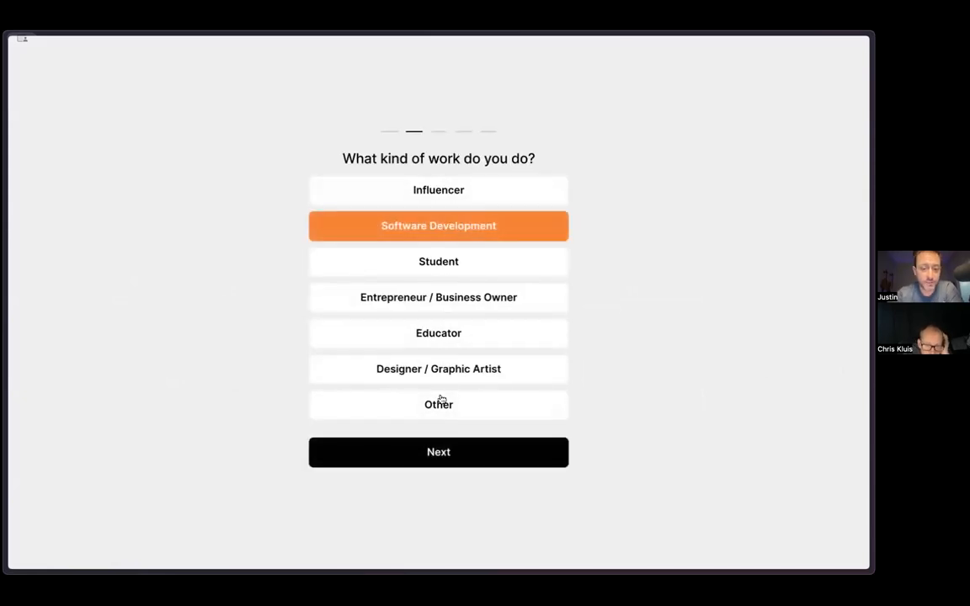
left_click(443, 454)
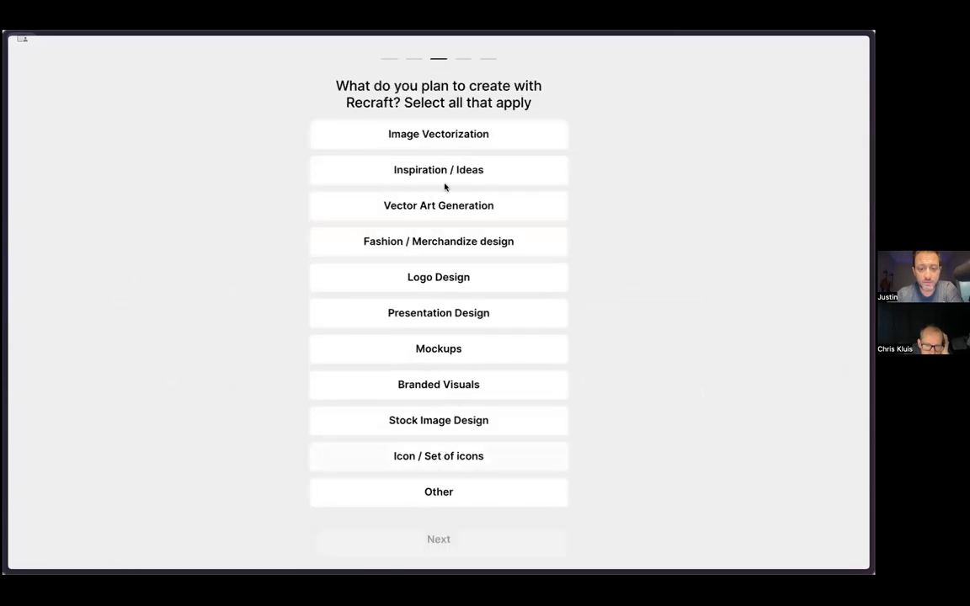
Choose Image Vectorization as the planned creation and "Yes, quite often" for previous AI design tool use.
left_click(459, 132)
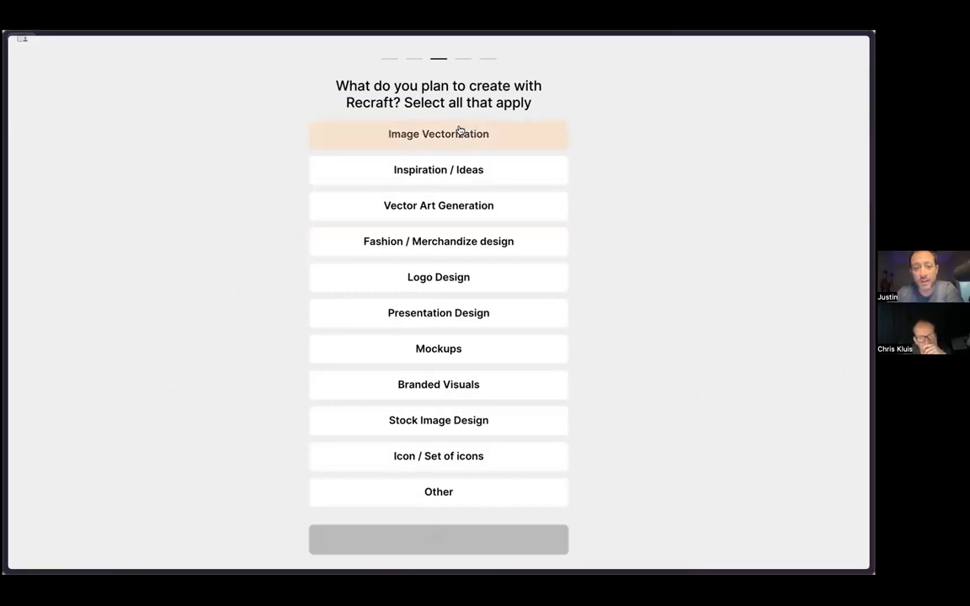
left_click(438, 539)
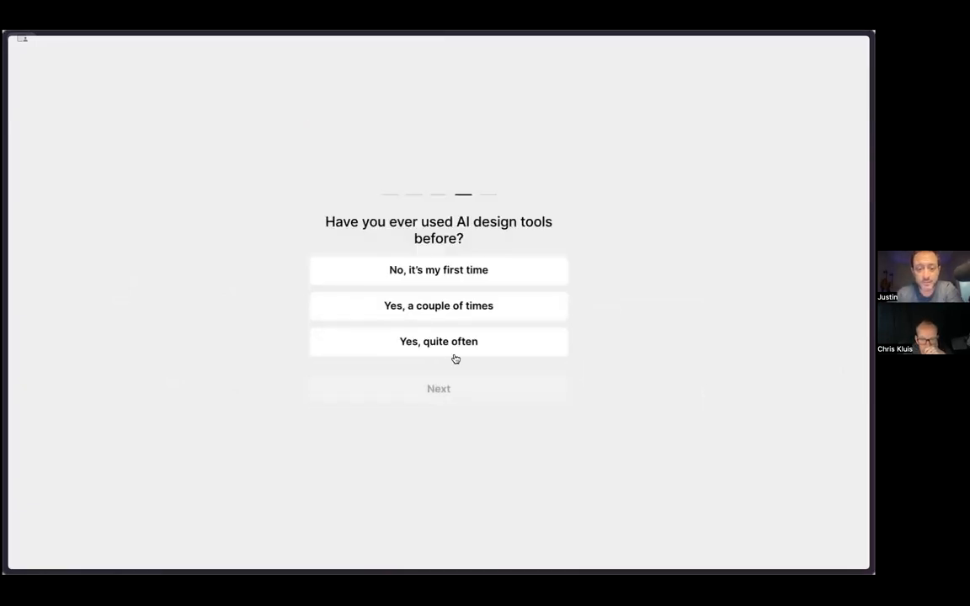
left_click(426, 311)
left_click(428, 349)
left_click(435, 387)
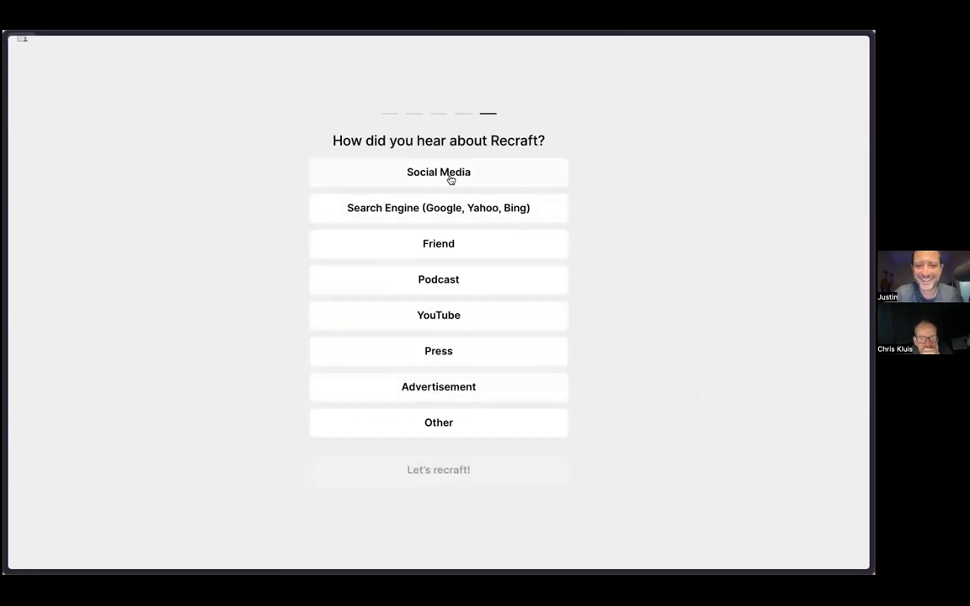
Finish the survey with Friend as the referral source and reload the onboarding page.
left_click(451, 246)
left_click(457, 472)
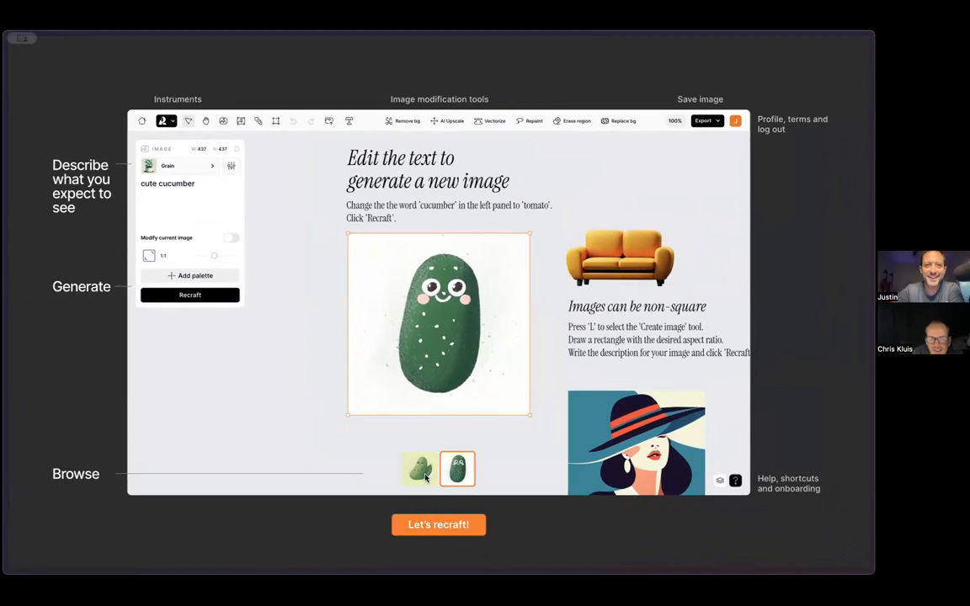
mouse_move(7, 188)
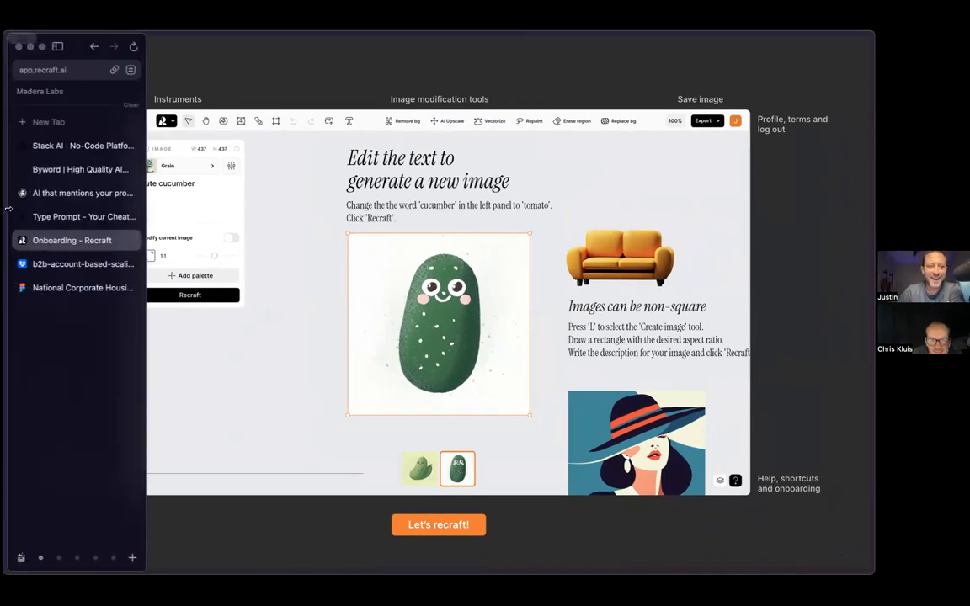
left_click(131, 46)
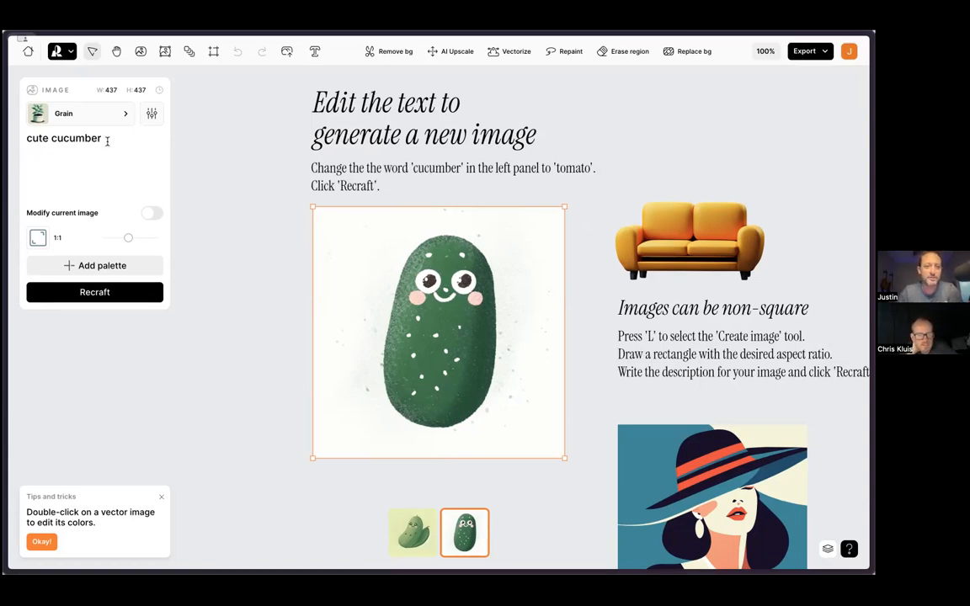
Change the cucumber image's prompt to "cute pumpkin" and generate the new image.
double_click(49, 136)
type("tot")
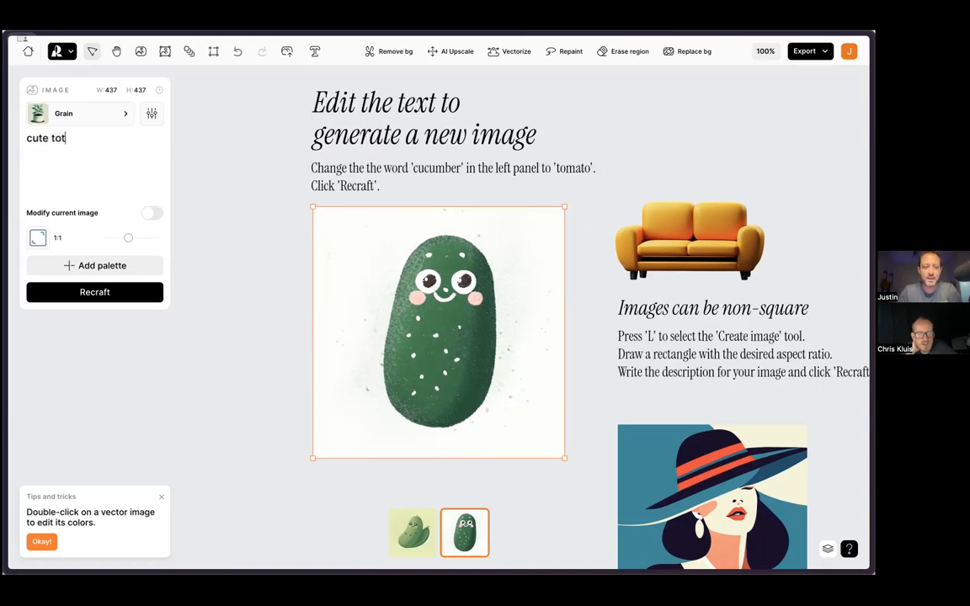
type("mato")
key("BackSpace")
key("BackSpace")
key("BackSpace")
key("BackSpace")
key("BackSpace")
key("BackSpace")
type("pumpkin")
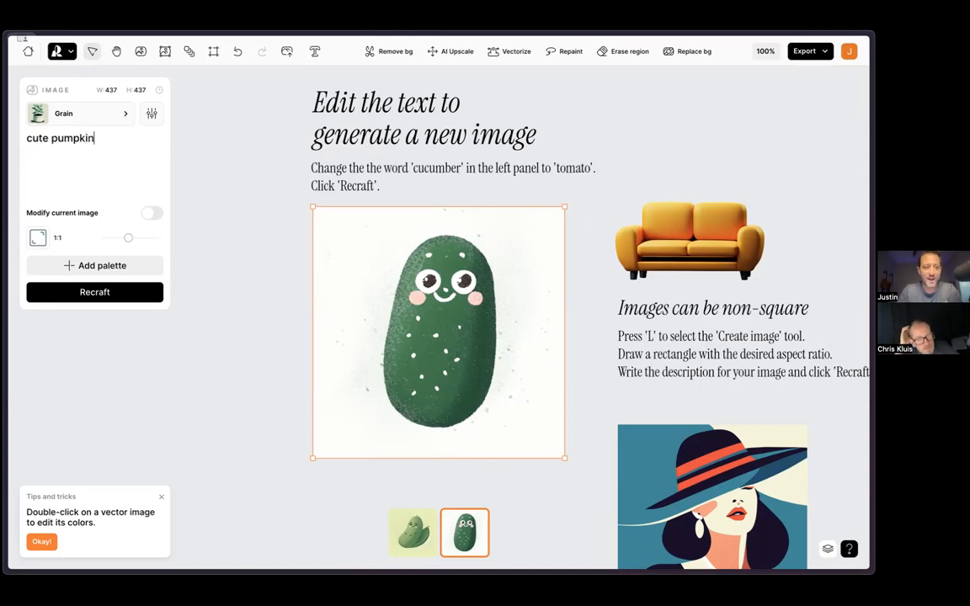
left_click(84, 291)
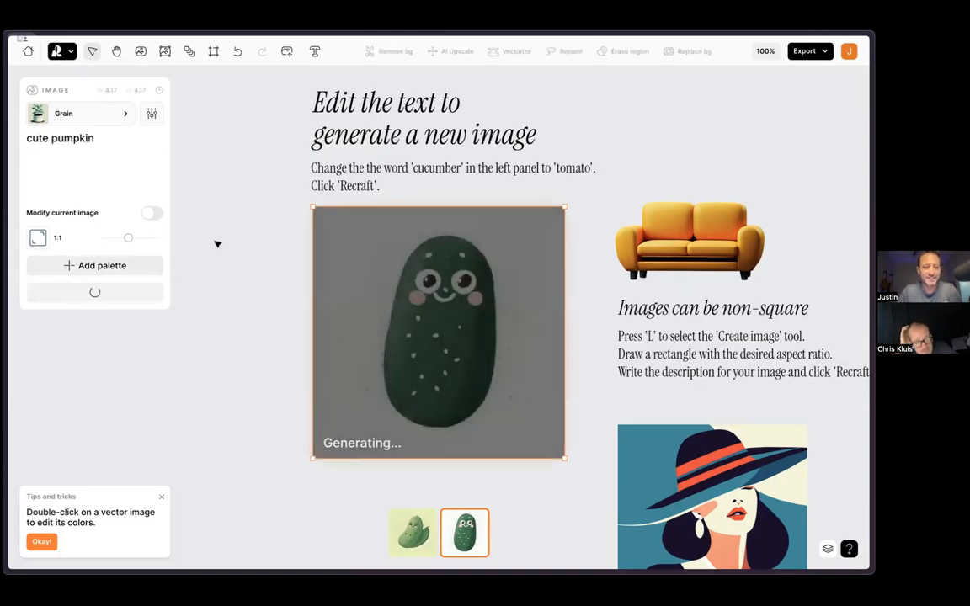
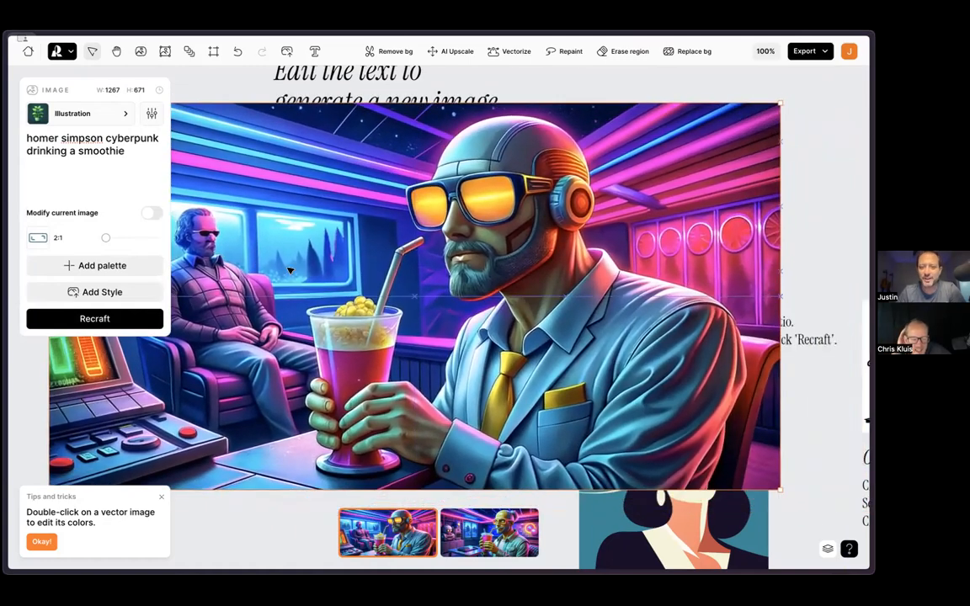
Delete the generated cyberpunk smoothie image from the canvas.
key("Delete")
Recolor the vector illustration of the woman in a hat with several preset palettes, ending on the green, orange and cream one.
scroll(597, 127, "down", 6)
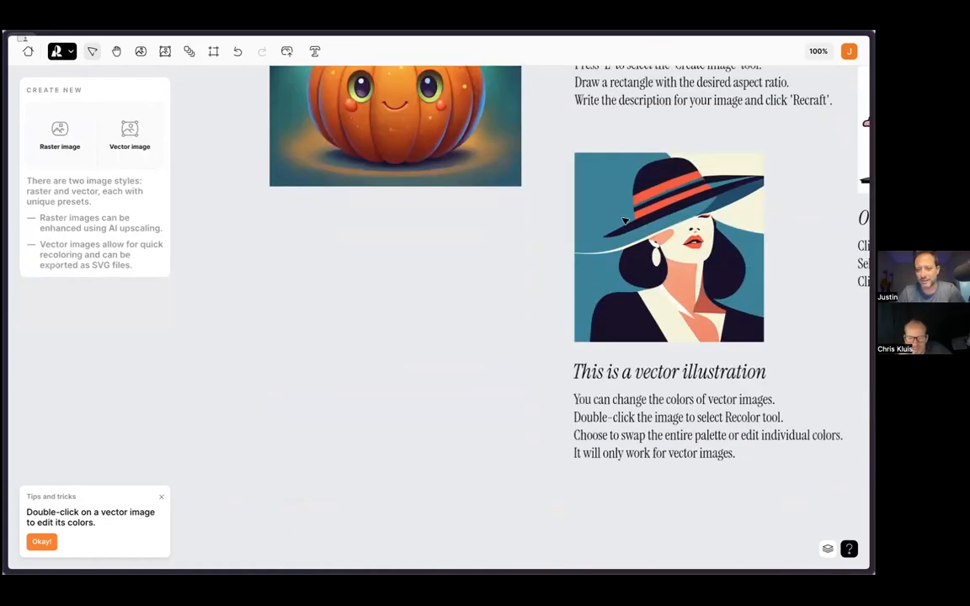
scroll(624, 220, "right", 5)
scroll(625, 221, "up", 2)
scroll(625, 220, "down", 3)
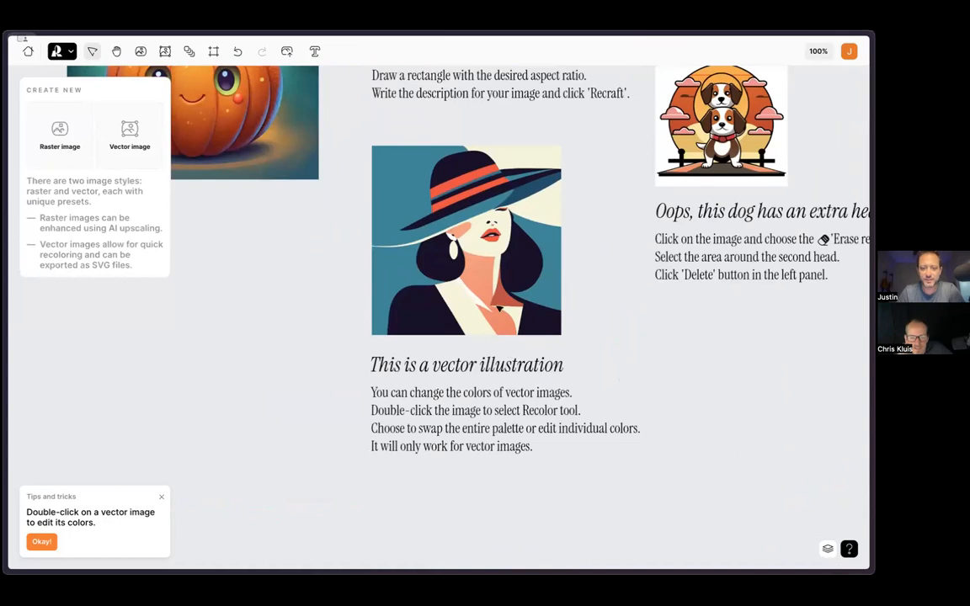
double_click(474, 268)
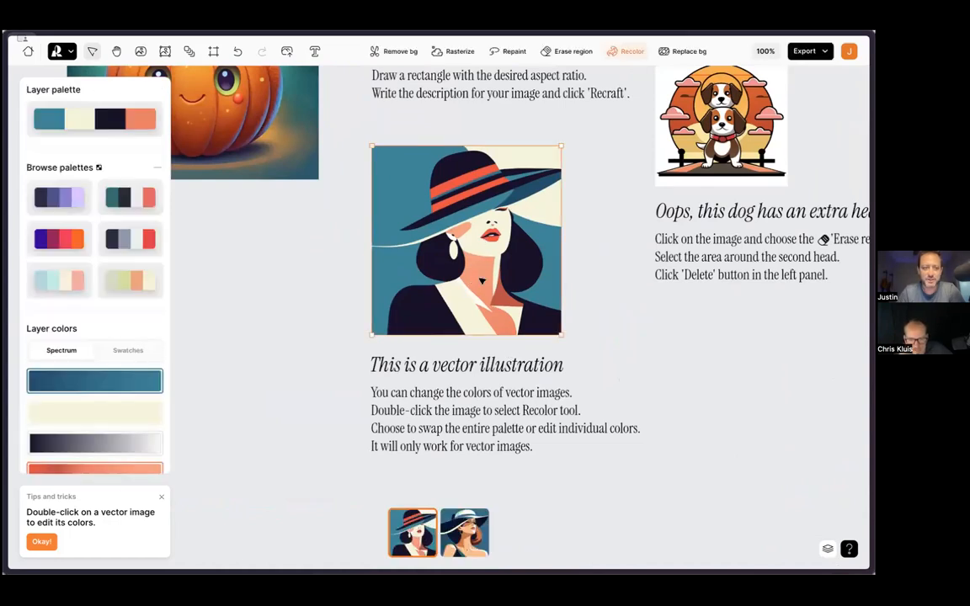
left_click(136, 204)
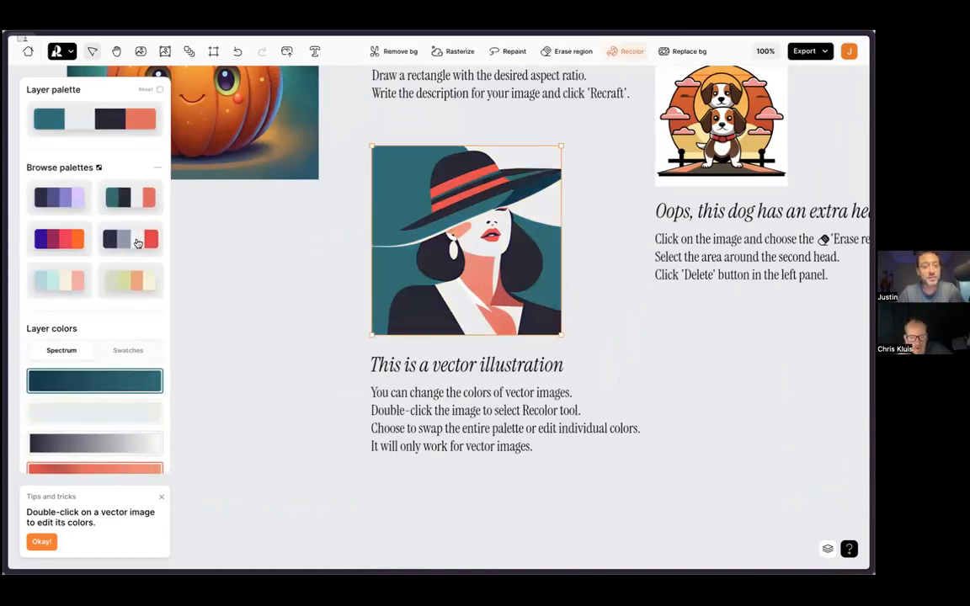
left_click(137, 242)
left_click(70, 243)
left_click(65, 284)
left_click(133, 284)
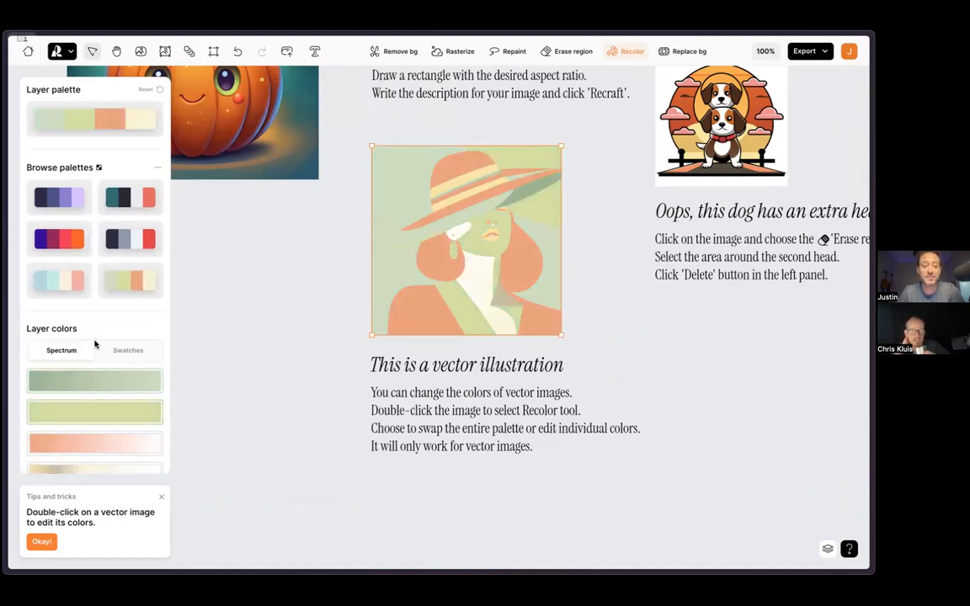
Change the orange layer color of the woman illustration to a dark brown and leave Recolor.
scroll(92, 353, "down", 1)
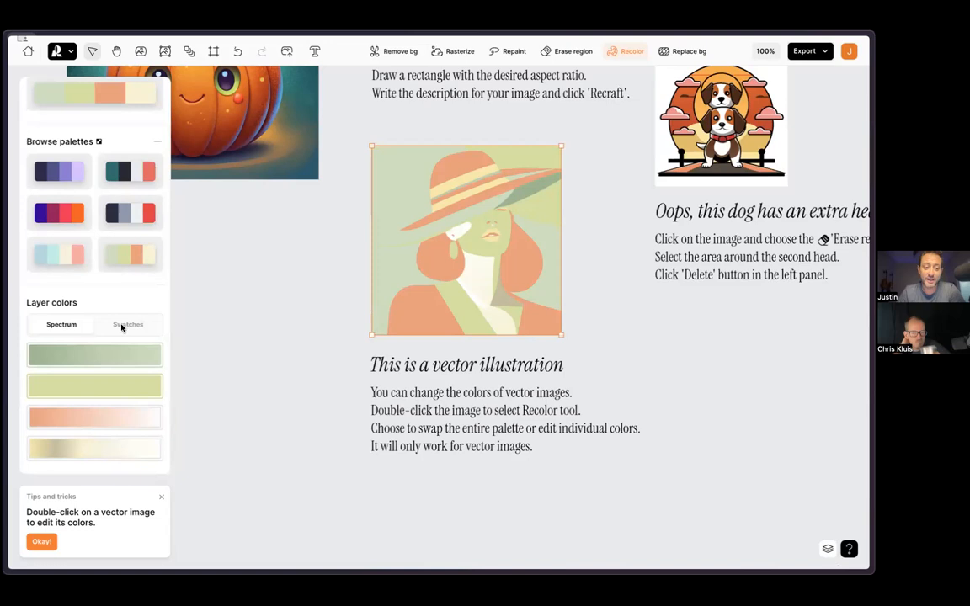
left_click(121, 325)
left_click(73, 347)
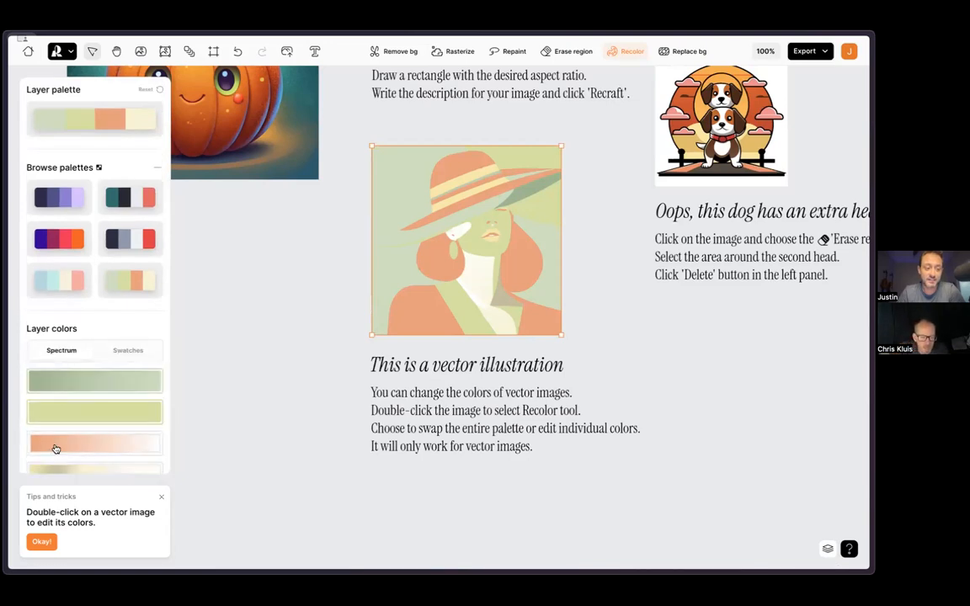
left_click(54, 446)
left_click_drag(225, 84, 216, 138)
left_click(296, 317)
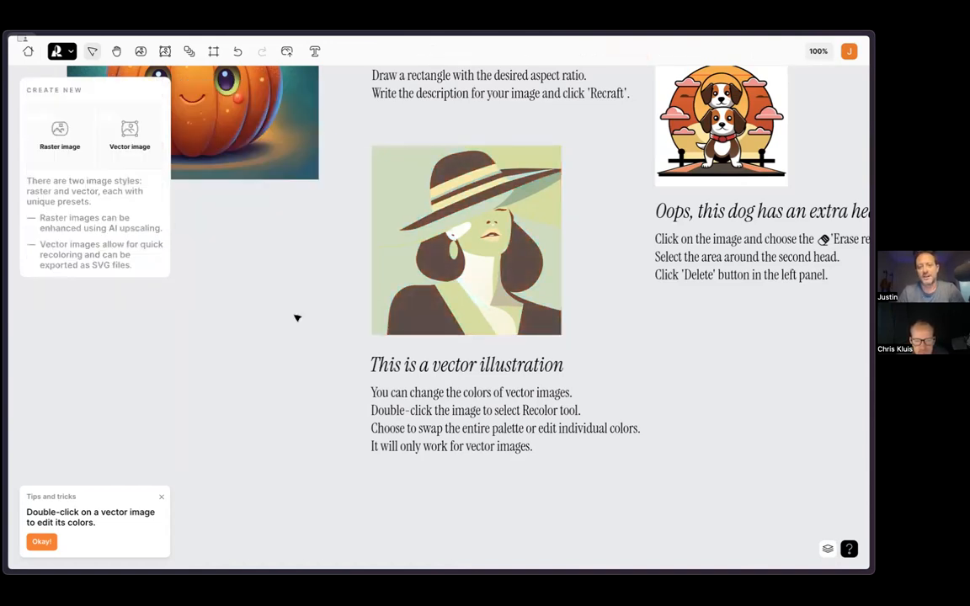
Reopen Recolor for the woman illustration and try the two-color palettes, settling on the navy and orange one.
left_click(539, 214)
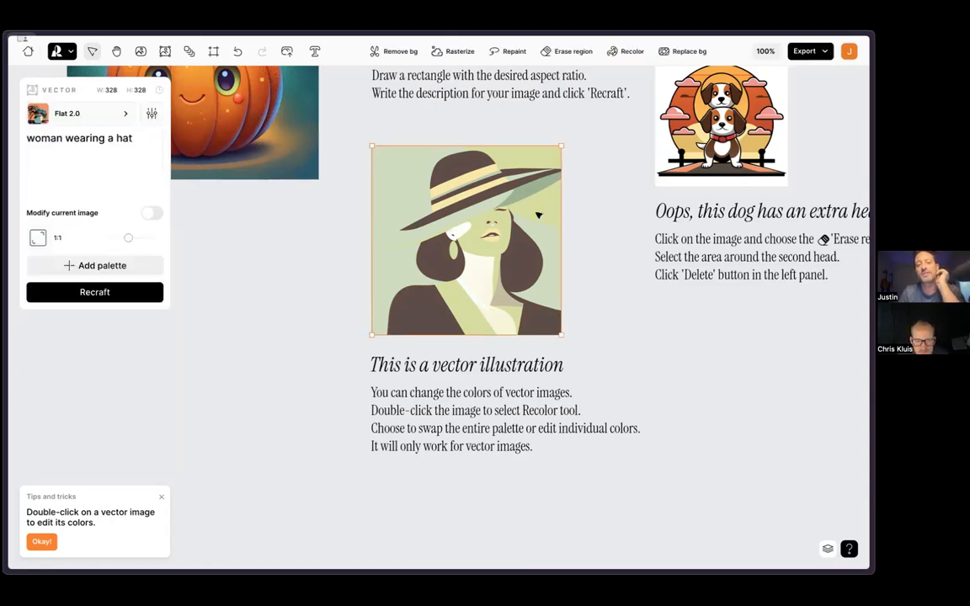
double_click(455, 264)
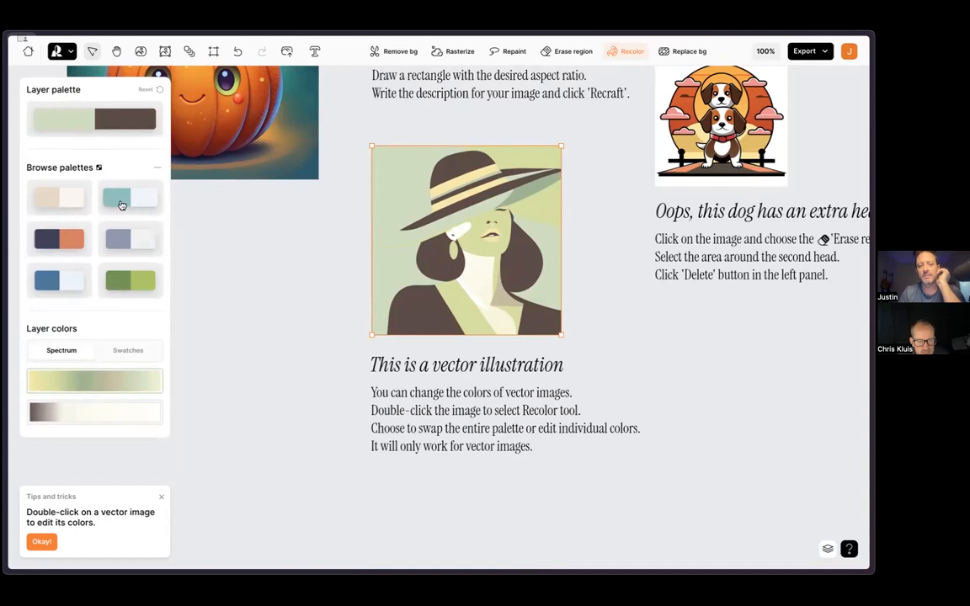
left_click(111, 190)
left_click(64, 205)
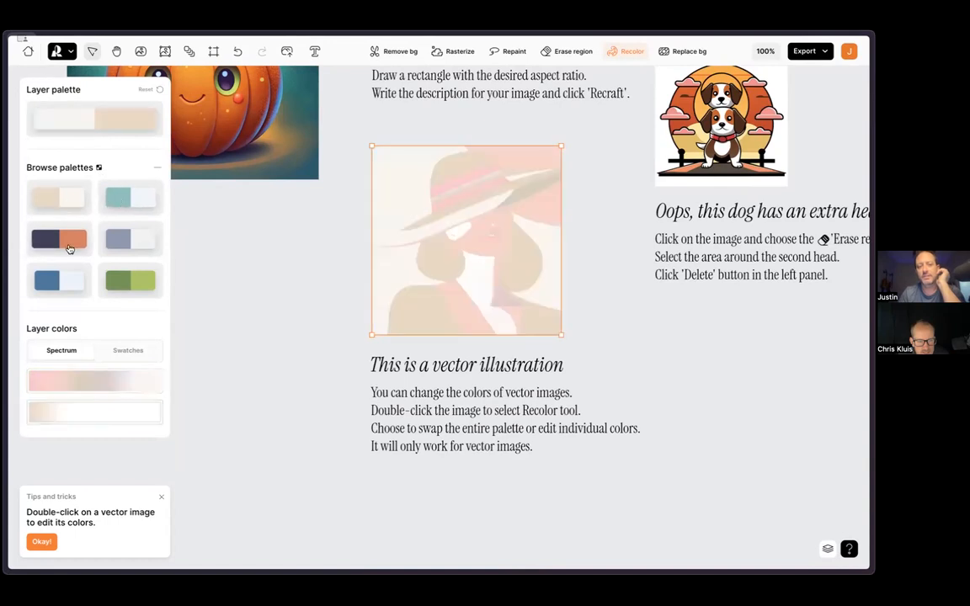
left_click(67, 243)
left_click(128, 245)
left_click(131, 285)
left_click(69, 285)
left_click(125, 283)
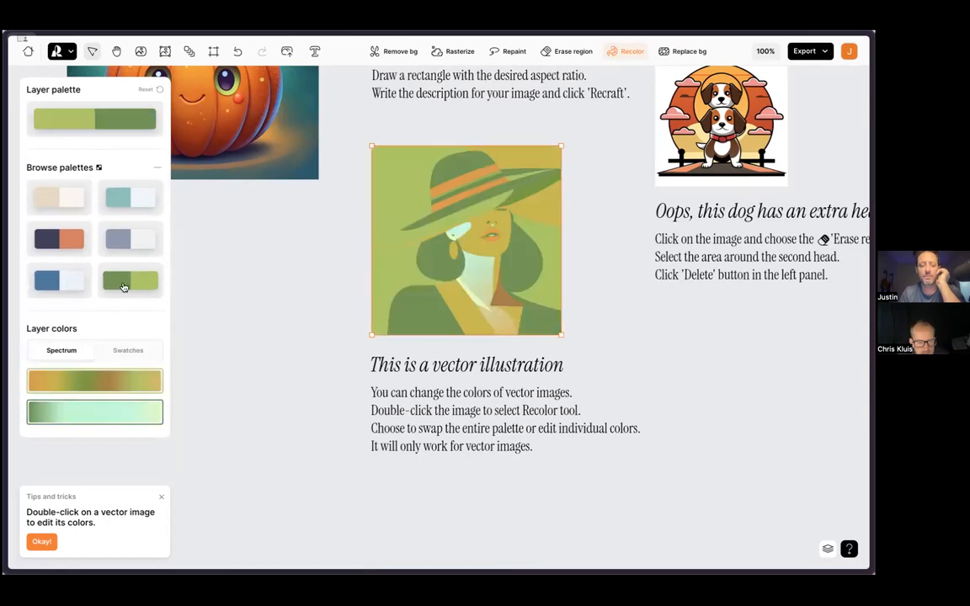
left_click(83, 246)
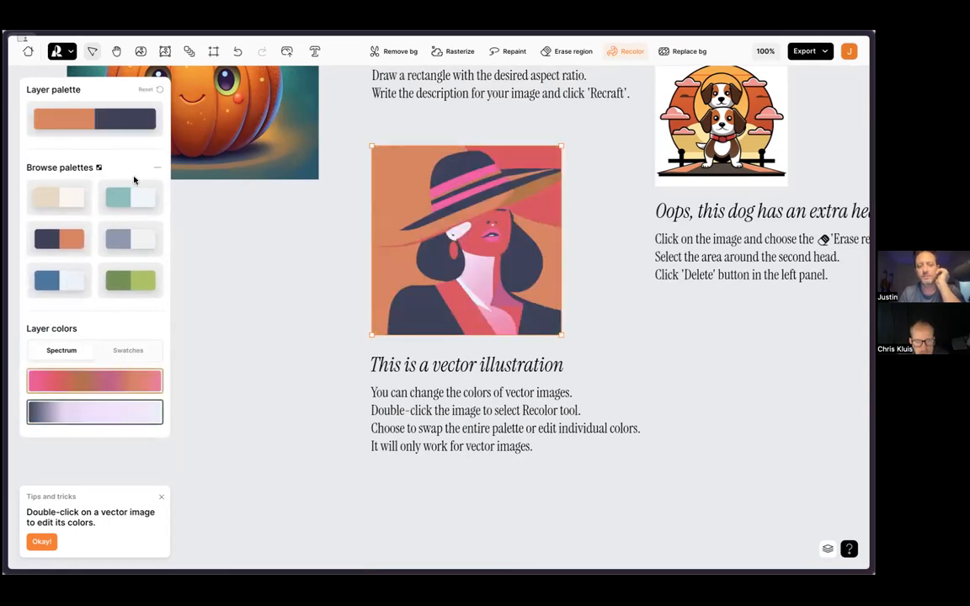
Shuffle the navy and orange layer palette repeatedly and leave Recolor with orange as the illustration's background.
left_click(99, 120)
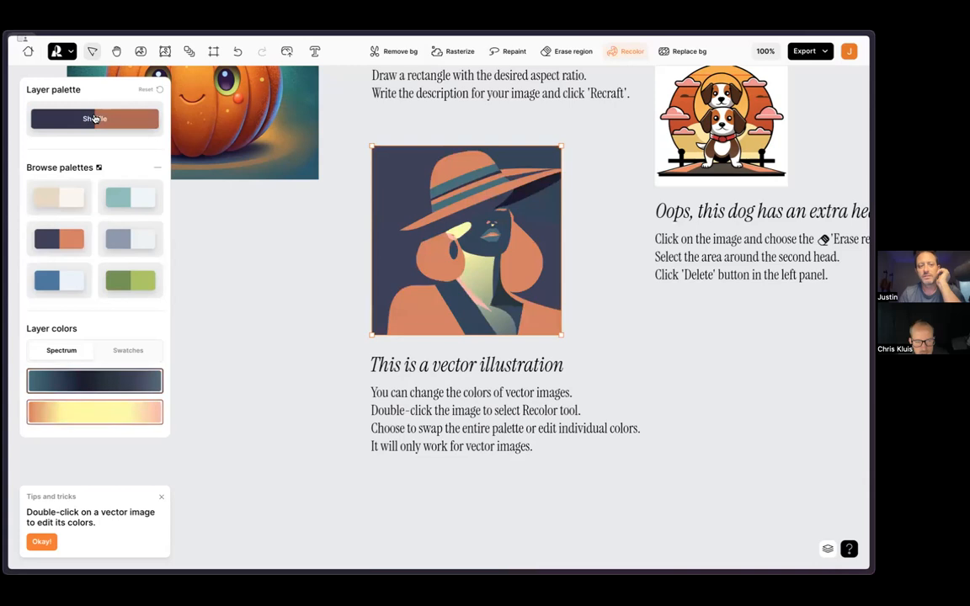
left_click(95, 119)
left_click(96, 119)
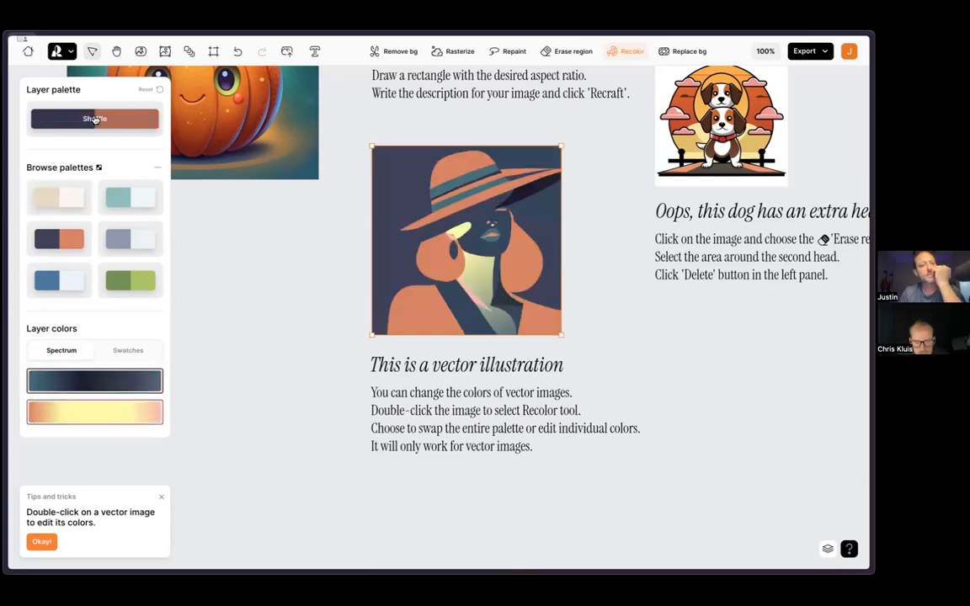
left_click(96, 119)
left_click(84, 383)
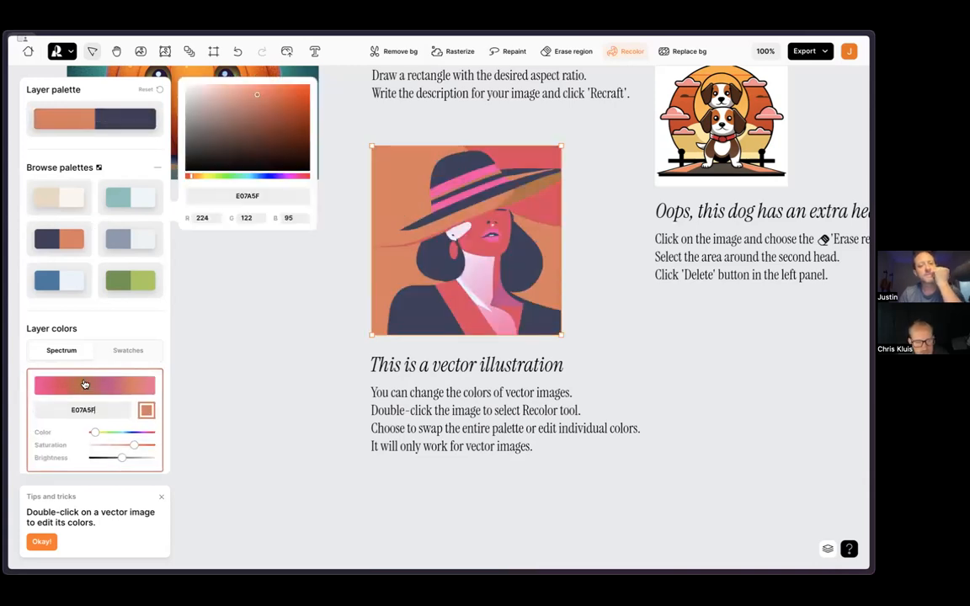
left_click(263, 295)
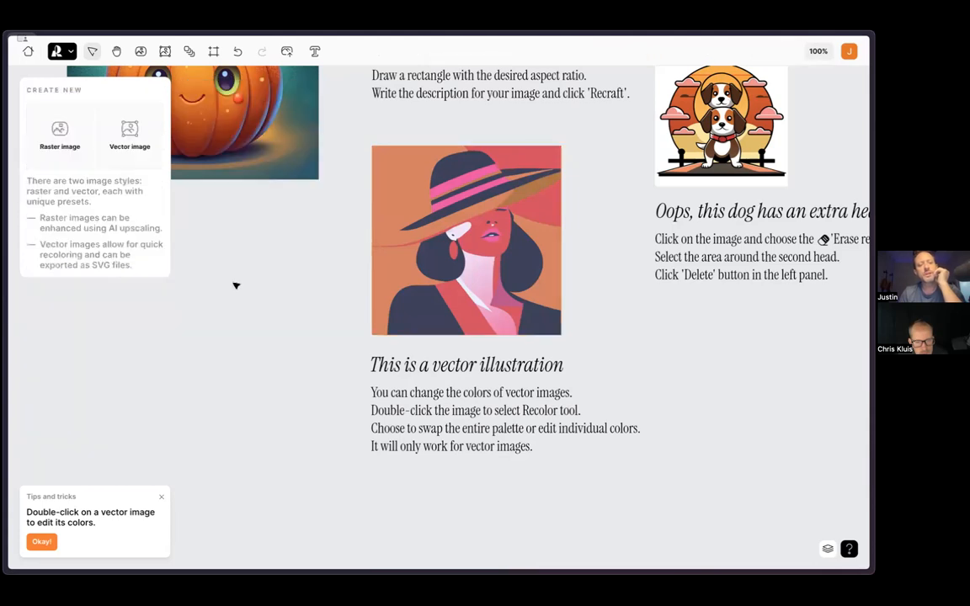
Regenerate the woman-in-a-hat illustration in the Vector art style, keeping the prompt "woman wearing a hat".
left_click(438, 248)
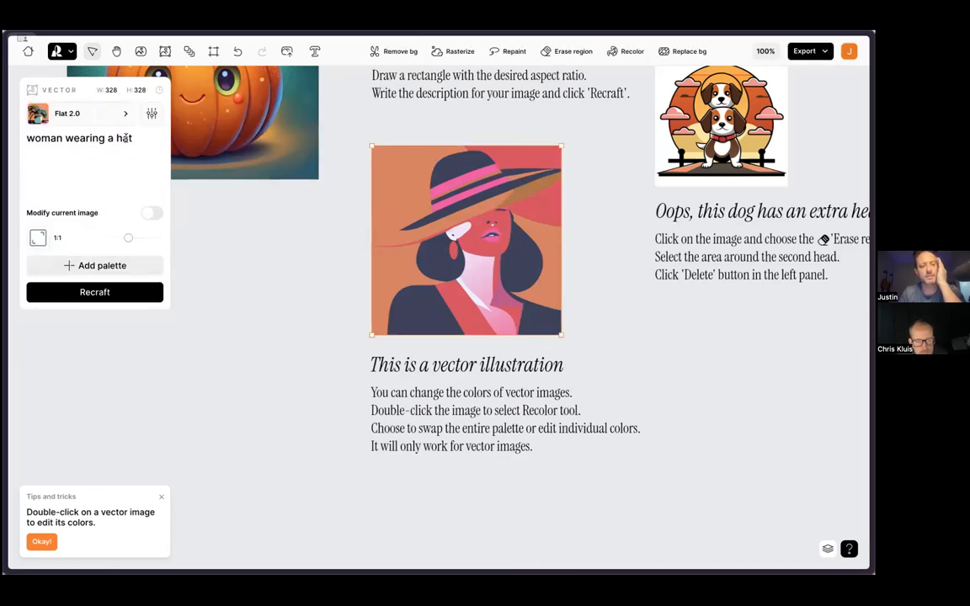
double_click(478, 231)
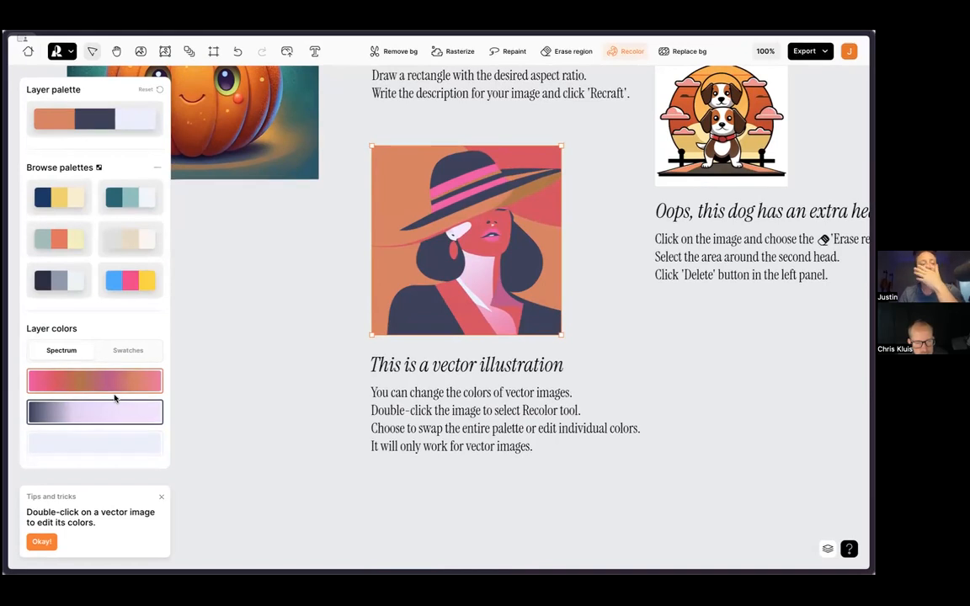
key("Escape")
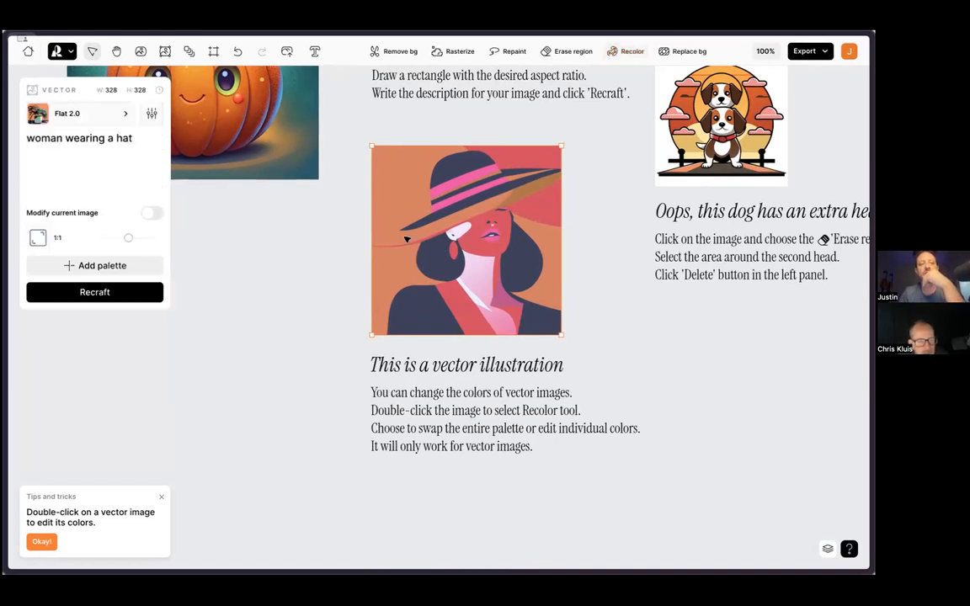
left_click(125, 114)
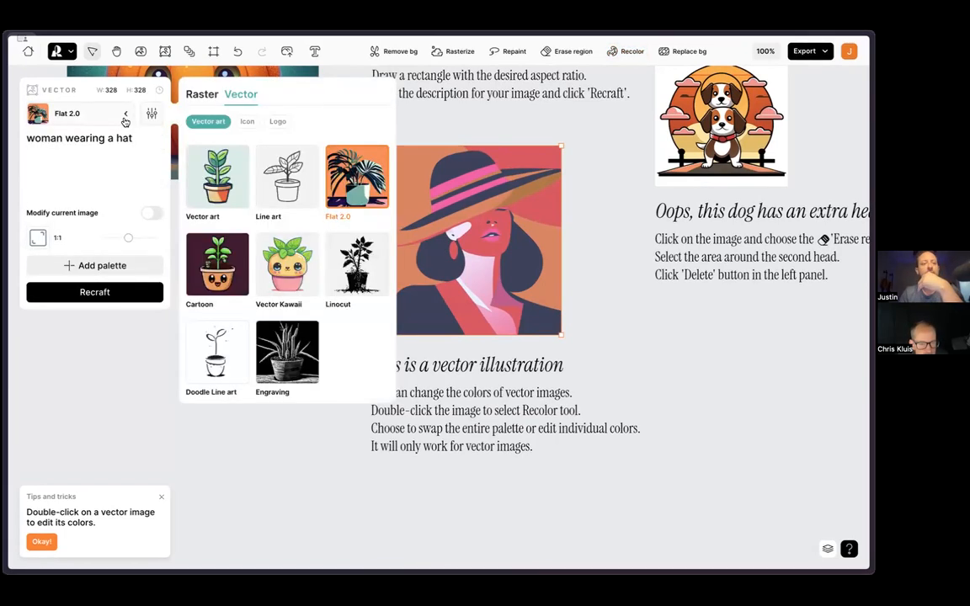
left_click(236, 181)
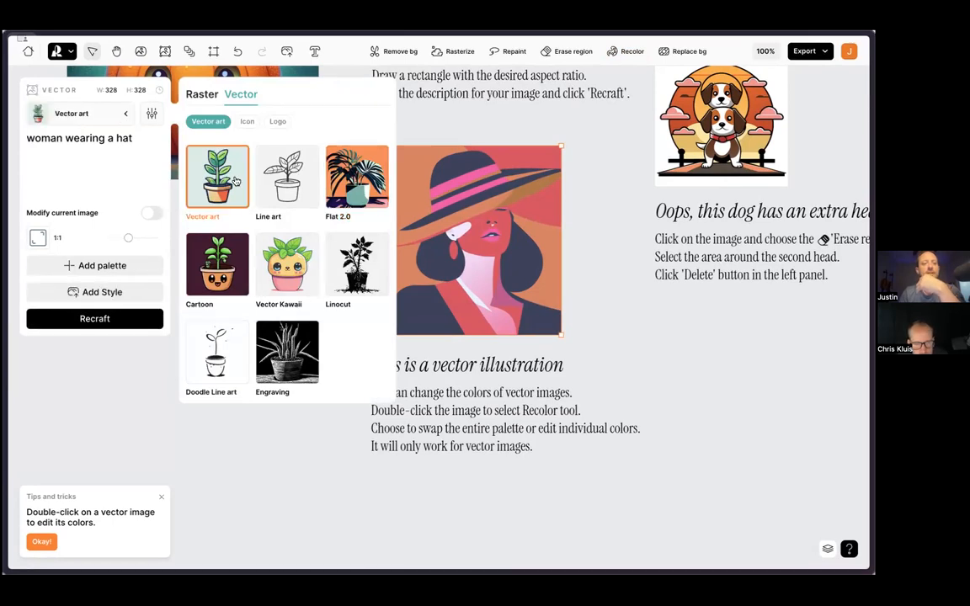
left_click(100, 317)
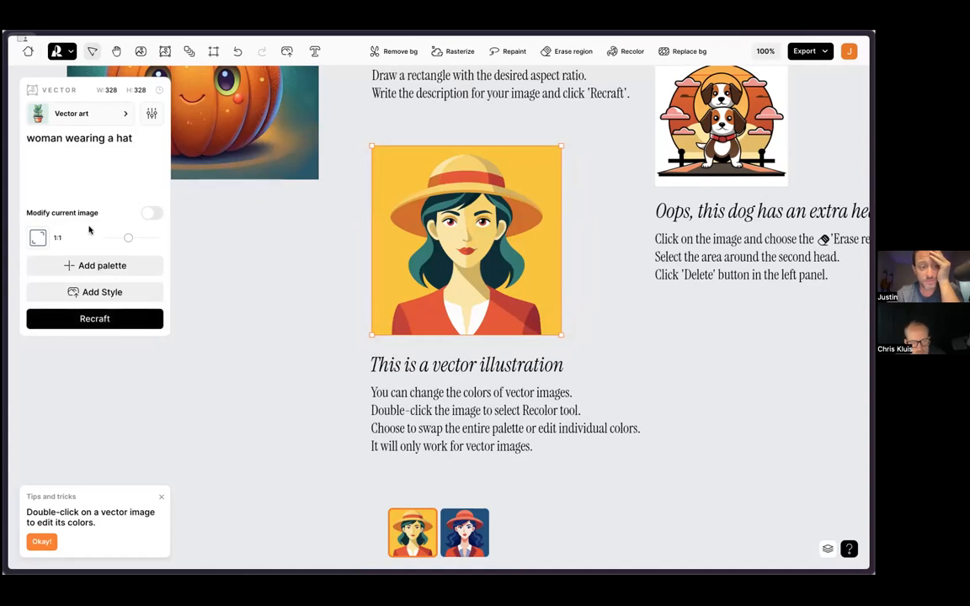
Open Recolor for the new woman illustration and set the green hair layer to purple 530A83 and the dark teal layer to black 000000.
double_click(495, 242)
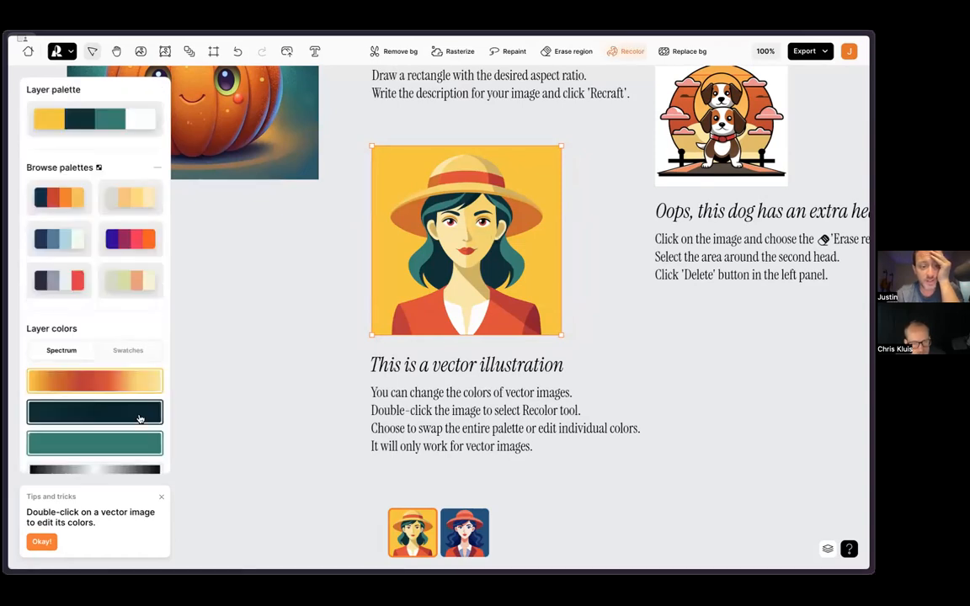
scroll(78, 385, "down", 1)
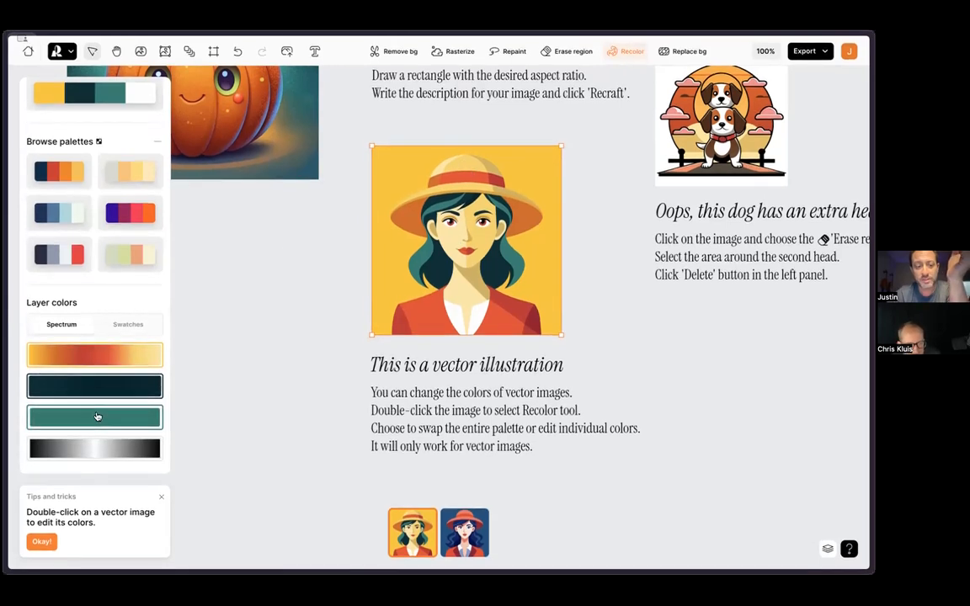
left_click(97, 418)
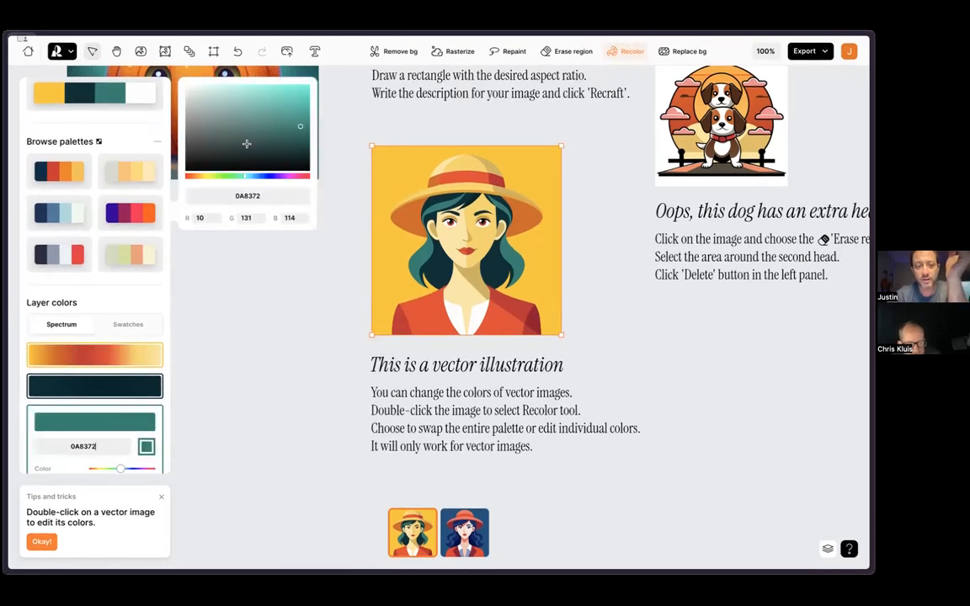
left_click_drag(253, 176, 280, 175)
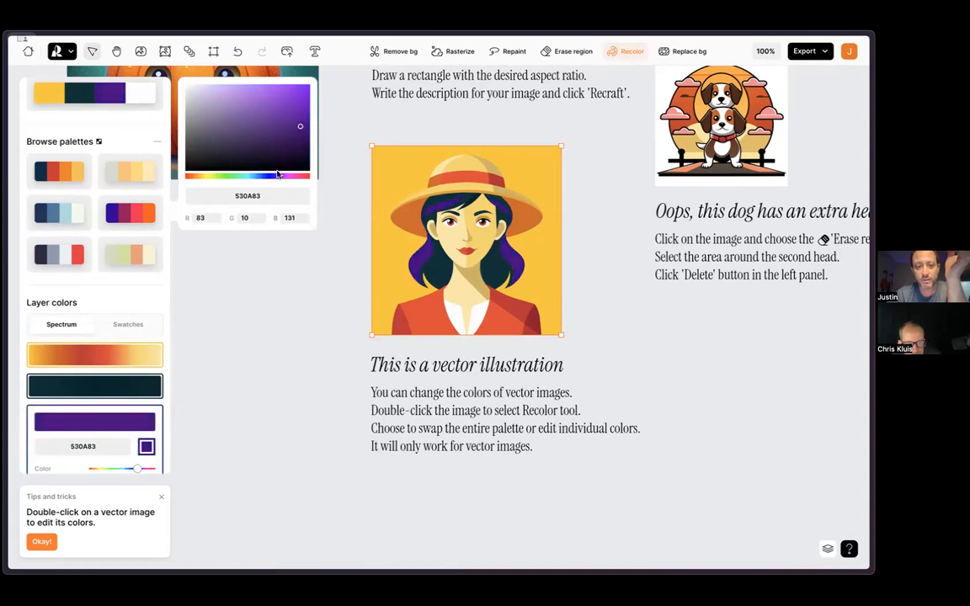
left_click(130, 388)
mouse_move(276, 147)
left_mouse_down()
mouse_move(277, 133)
mouse_move(251, 139)
mouse_move(234, 171)
mouse_move(203, 188)
left_mouse_up()
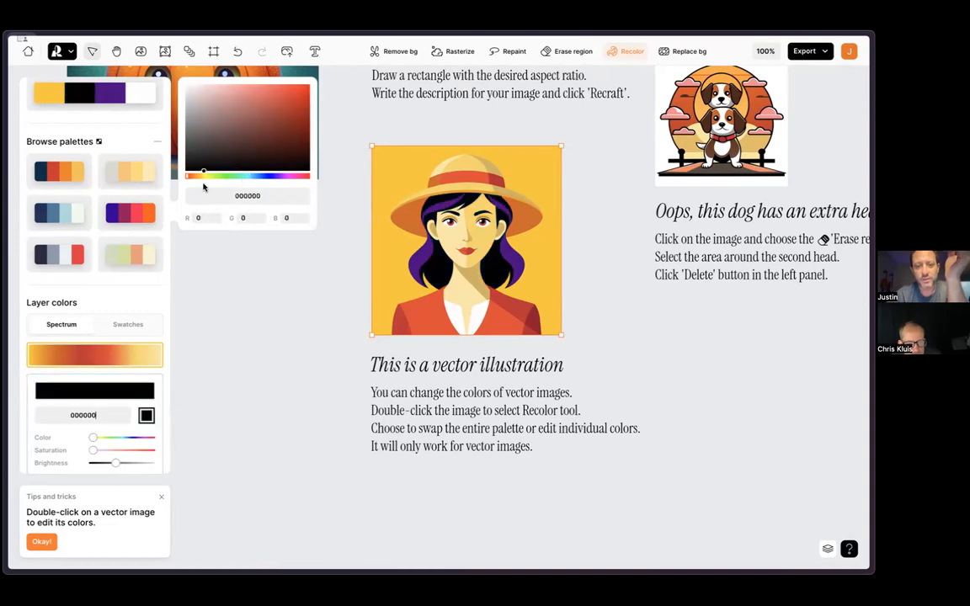
Adjust the hue and saturation of the illustration's yellow layer, giving a lighter yellow background and a more muted red jacket.
left_click(82, 364)
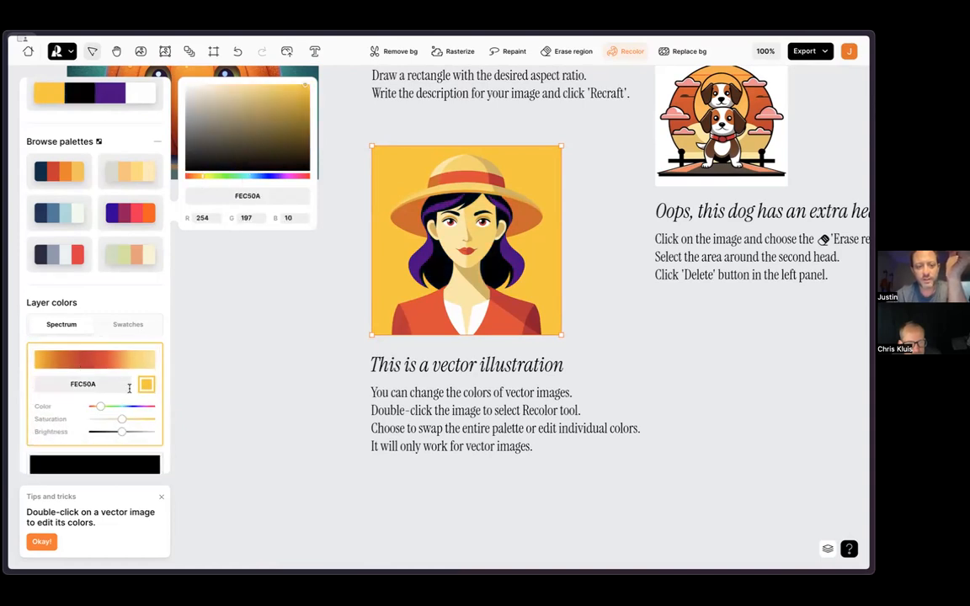
left_click_drag(100, 409, 118, 419)
left_click(109, 369)
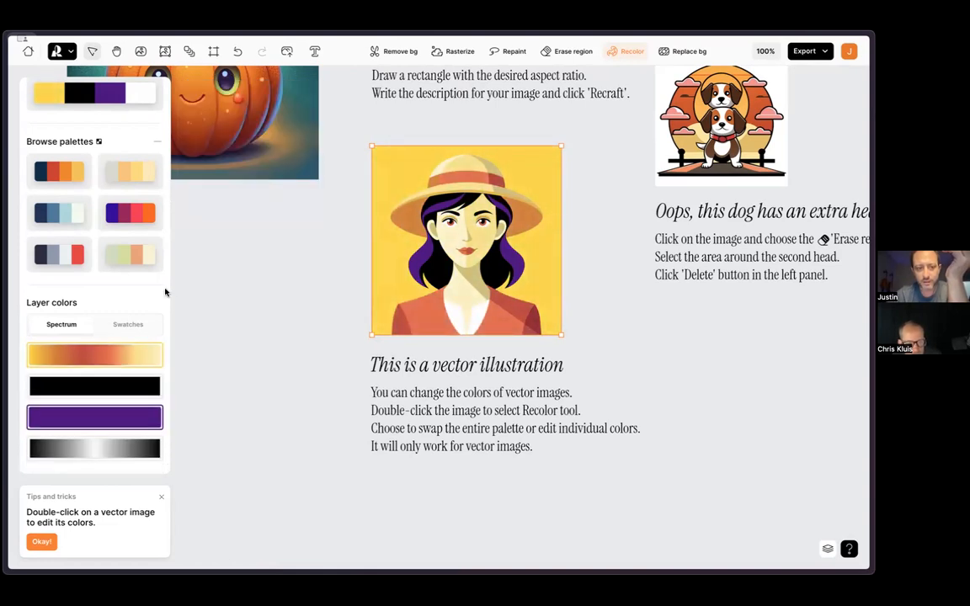
Try several four-color preset palettes on the woman illustration, settling on the navy, red, orange and yellow one.
left_click(134, 206)
left_click(131, 174)
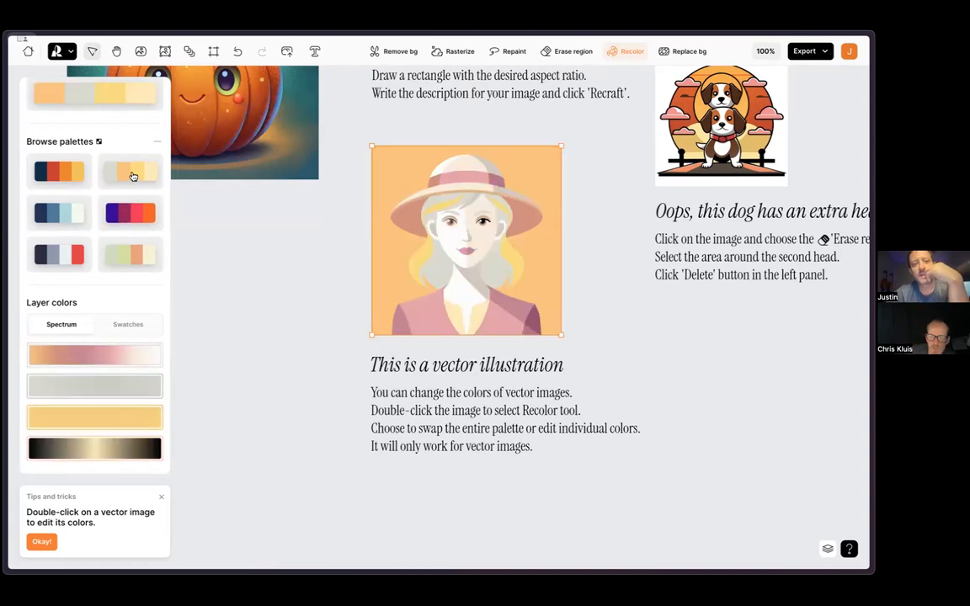
left_click(72, 176)
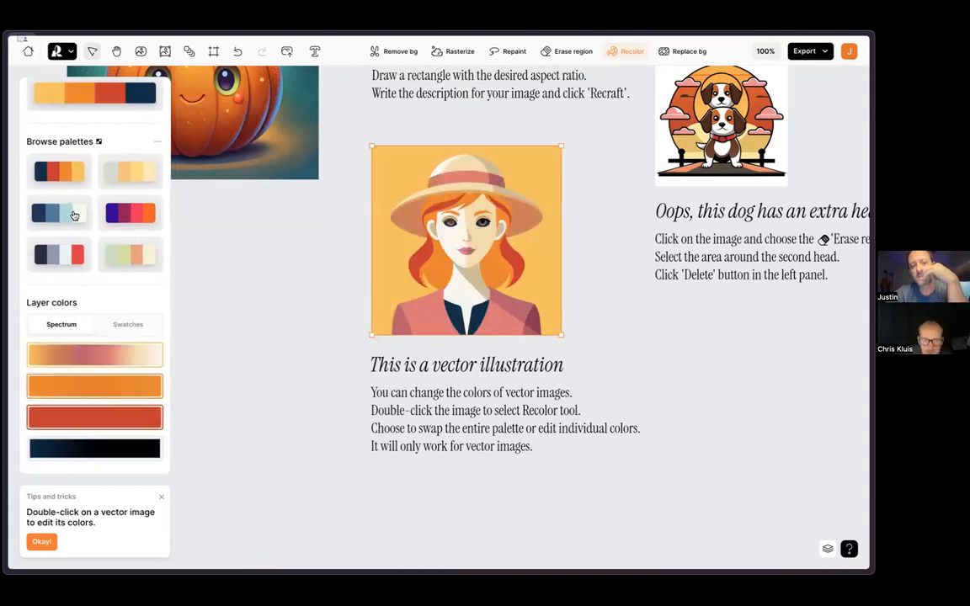
left_click(75, 216)
left_click(75, 179)
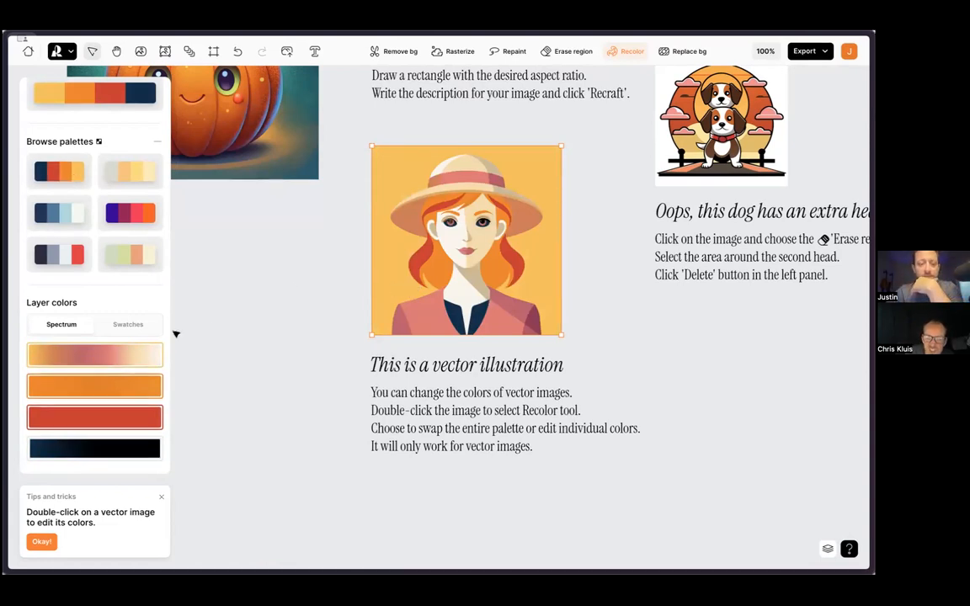
Dismiss the tips card and display the layer colors as swatches before leaving Recolor.
left_click(162, 499)
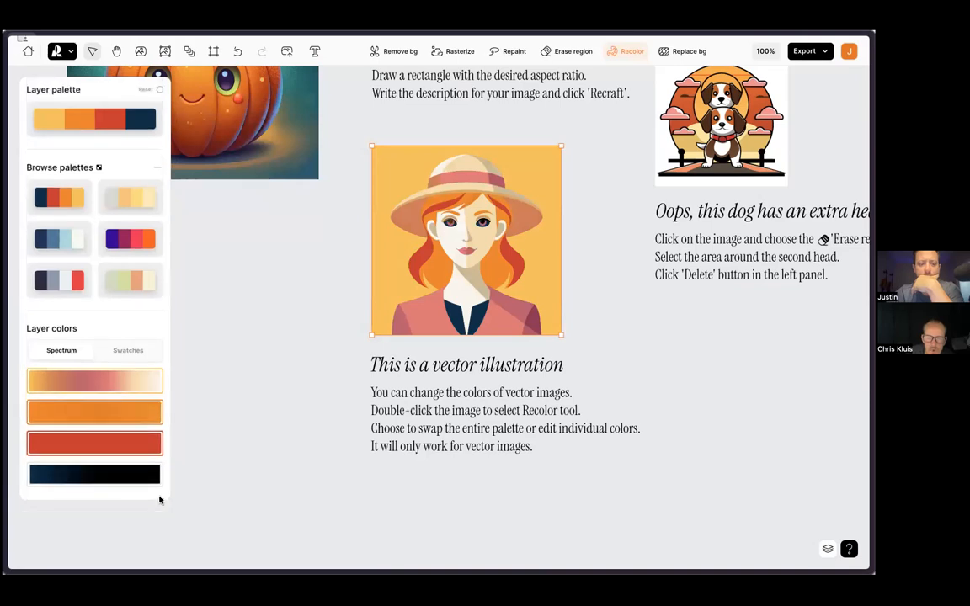
left_click(127, 349)
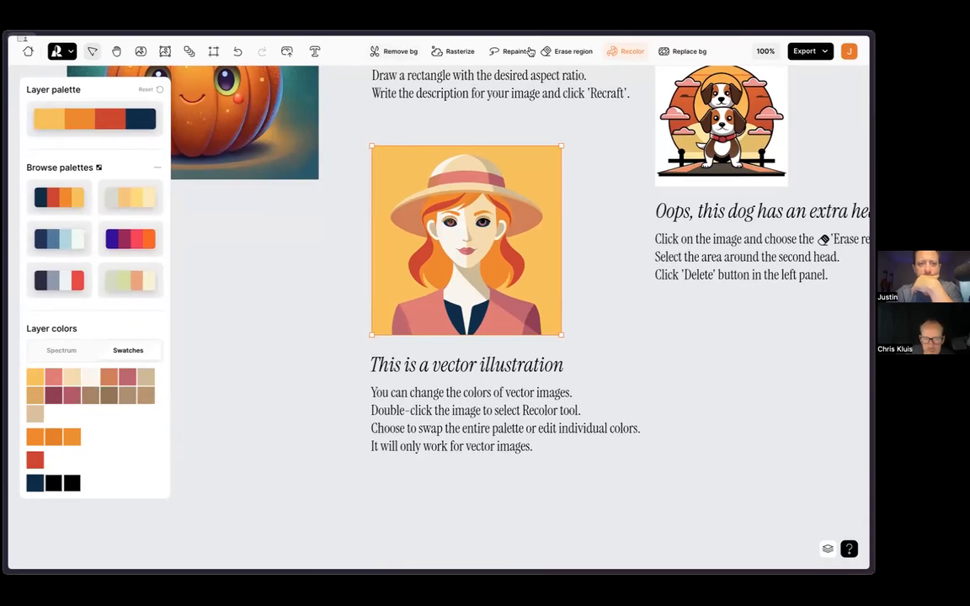
mouse_move(570, 55)
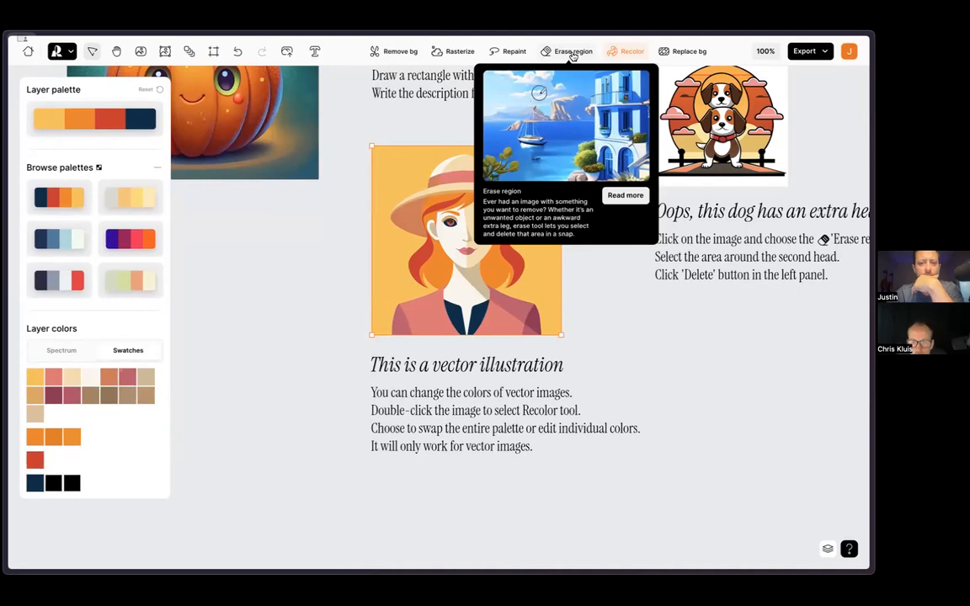
left_click(667, 361)
Erase the upper, extra head from the dog illustration by outlining it with Erase region and deleting the selection.
scroll(666, 360, "right", 2)
scroll(665, 361, "right", 5)
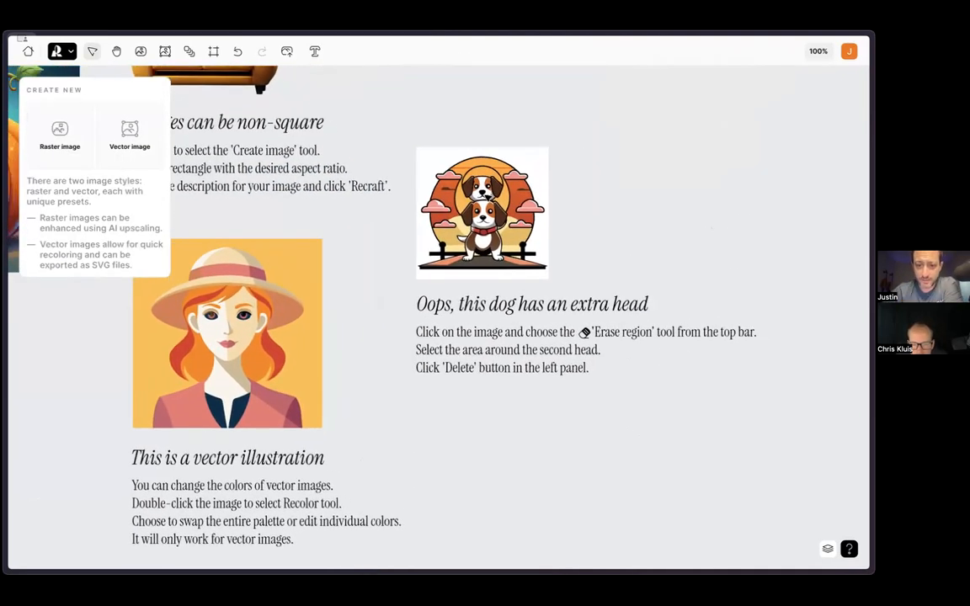
scroll(502, 272, "up", 5)
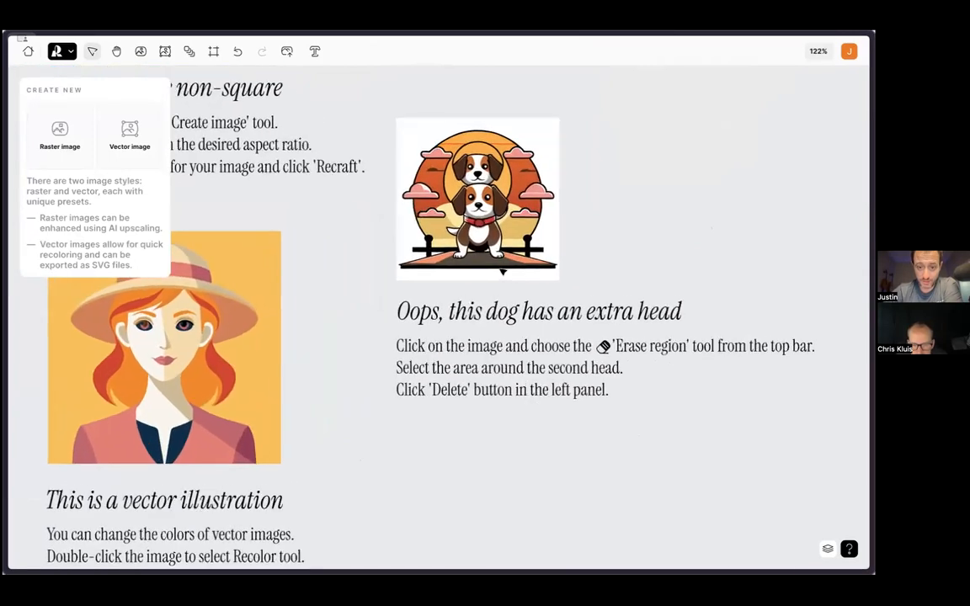
scroll(503, 271, "up", 2)
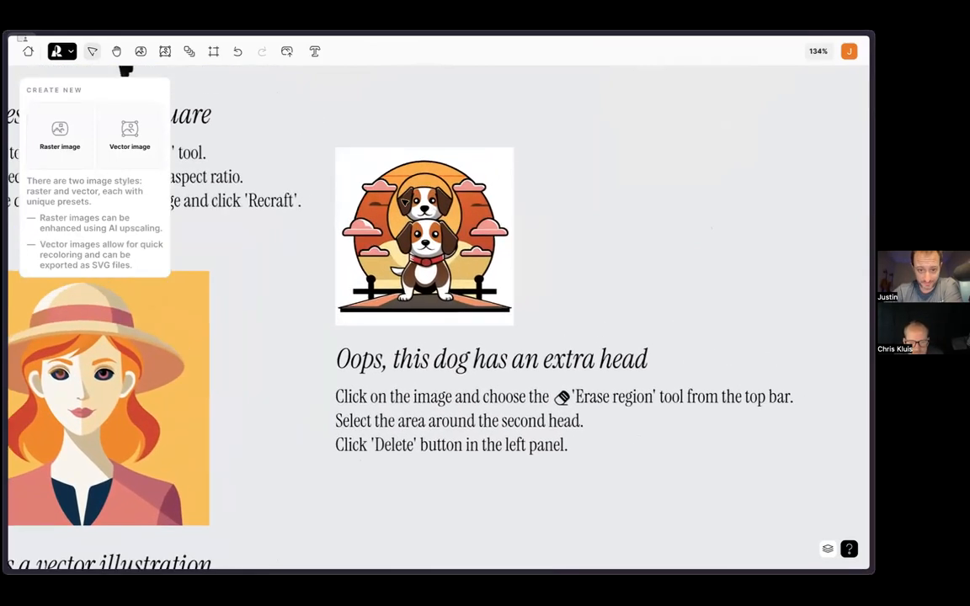
double_click(365, 183)
left_click(573, 57)
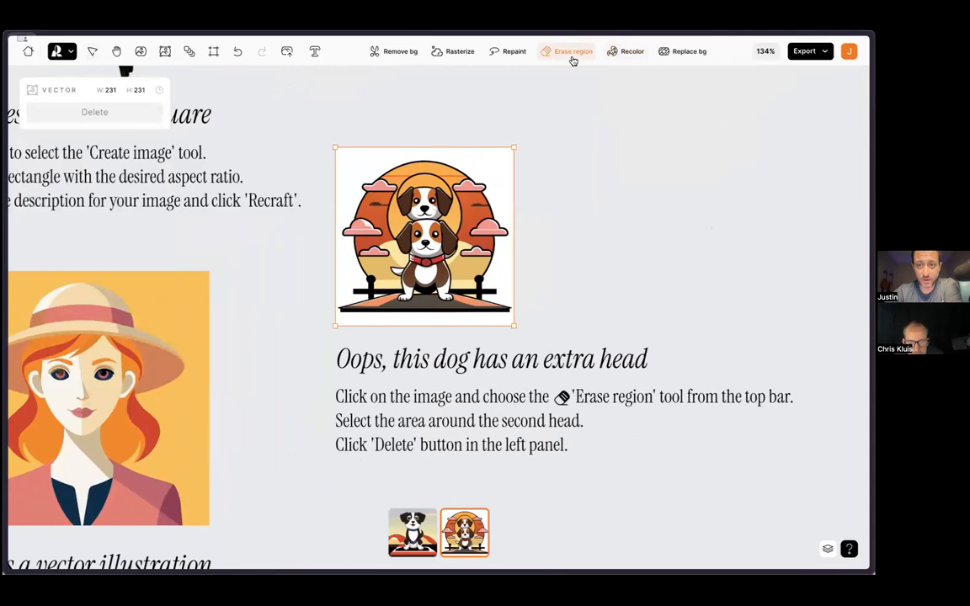
left_click_drag(367, 159, 364, 161)
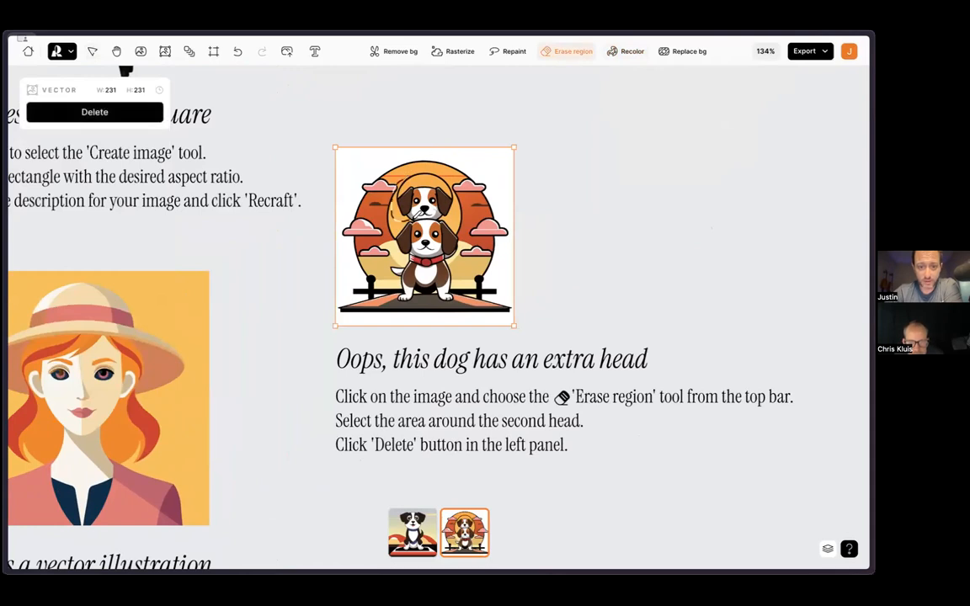
left_click_drag(417, 179, 354, 160)
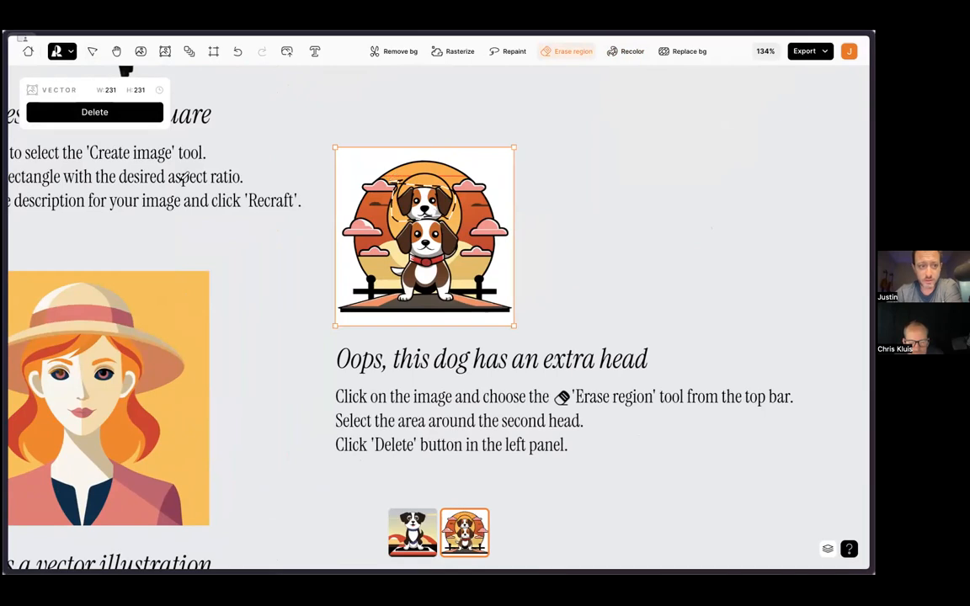
left_click(96, 112)
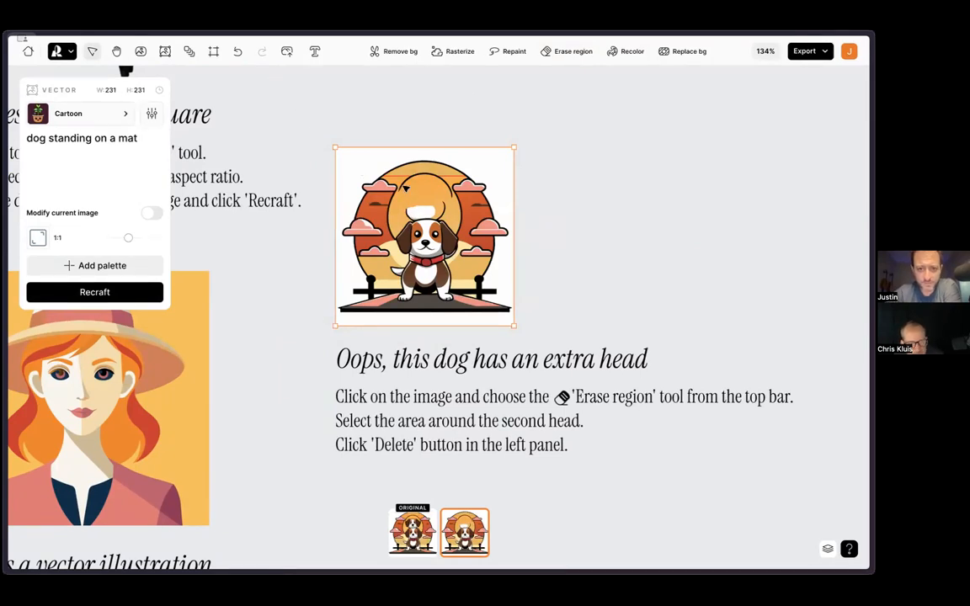
Erase the leftover white patch above the dog's head with a second Erase region selection.
left_click(576, 52)
left_click_drag(405, 196, 414, 216)
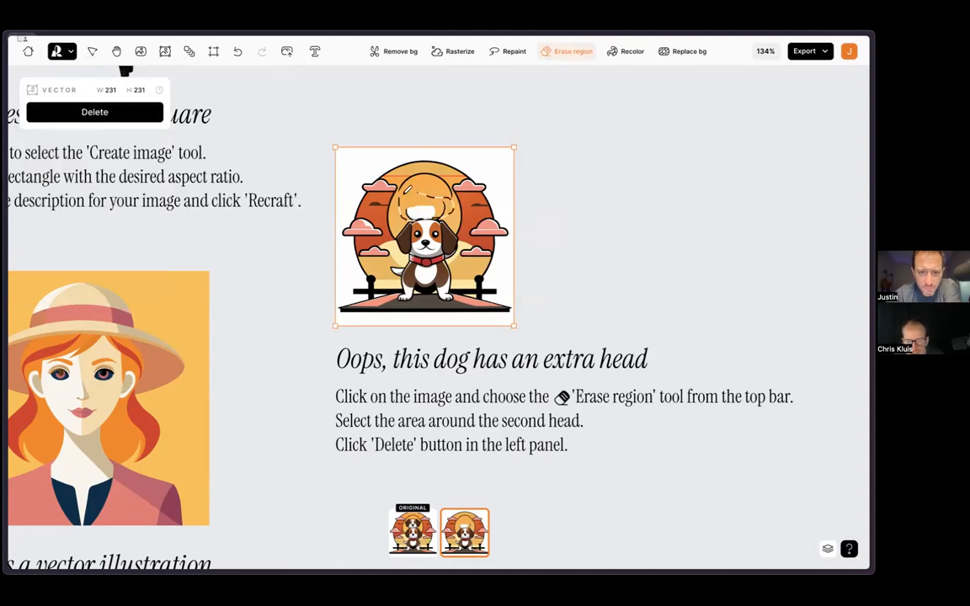
left_click(94, 110)
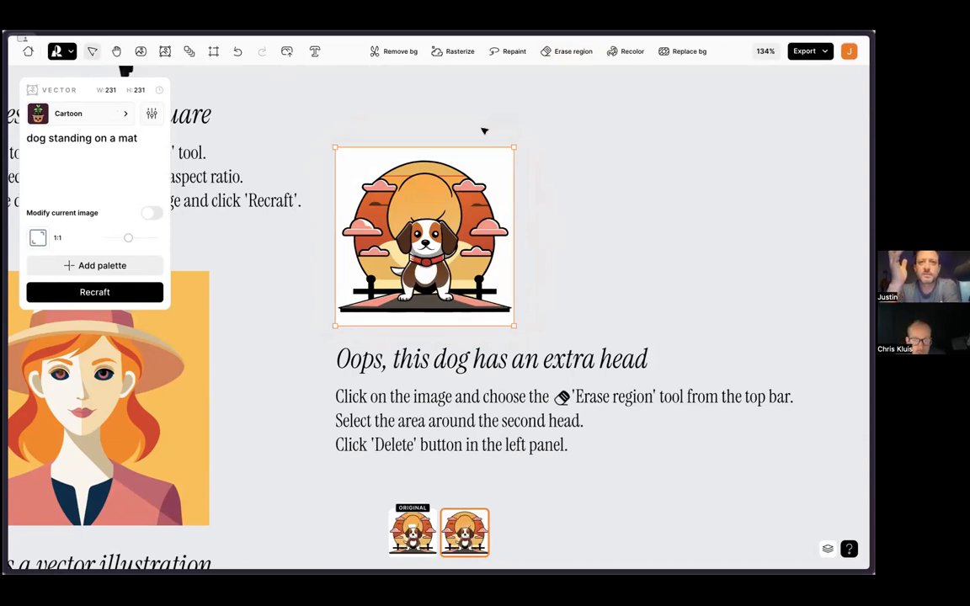
Try to repaint a lassoed area above and around the dog's head with the prompt "dog standing on a mat" in Cartoon style.
left_click(508, 52)
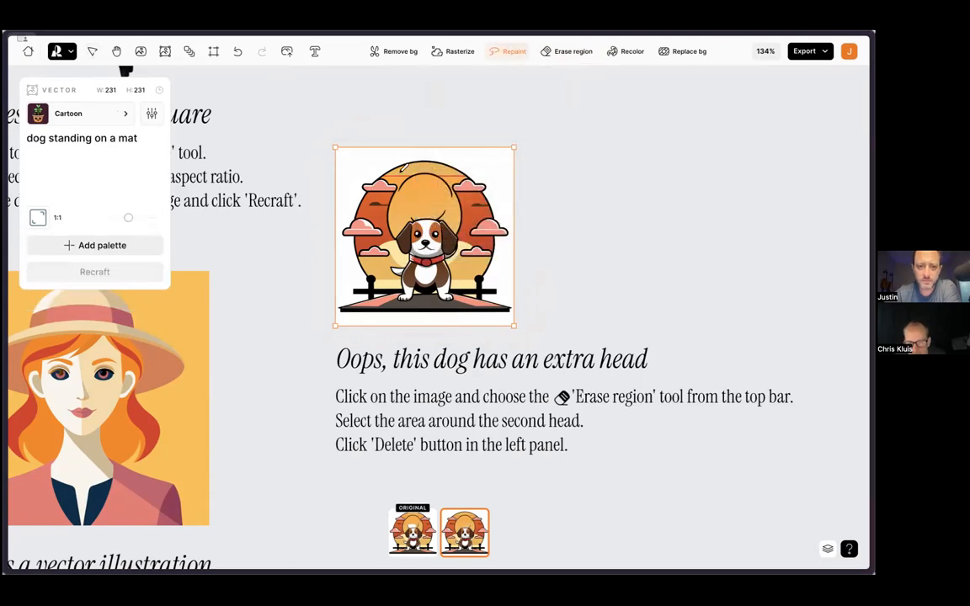
left_click_drag(404, 168, 410, 216)
mouse_move(477, 206)
left_mouse_down()
mouse_move(465, 175)
mouse_move(424, 161)
mouse_move(396, 168)
left_mouse_up()
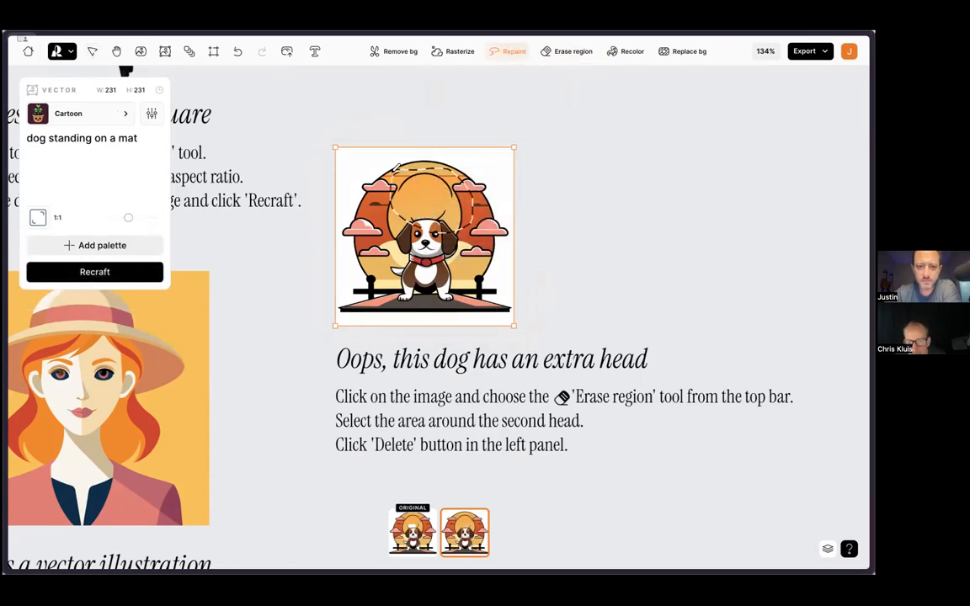
left_click(96, 272)
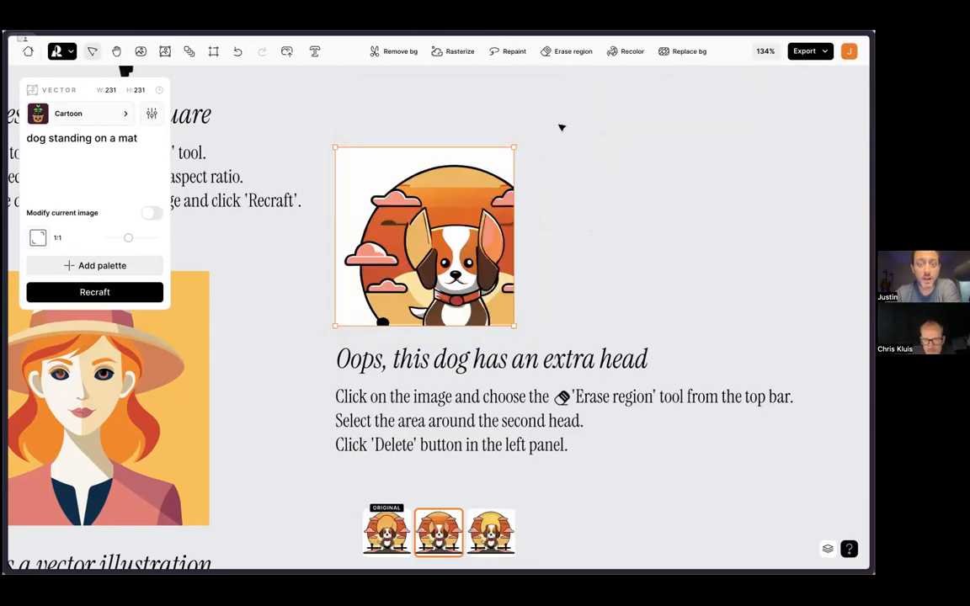
Shift the dog image slightly and undo both the move and the repaint.
mouse_move(492, 245)
left_mouse_down()
mouse_move(472, 234)
mouse_move(491, 258)
mouse_move(506, 242)
left_mouse_up()
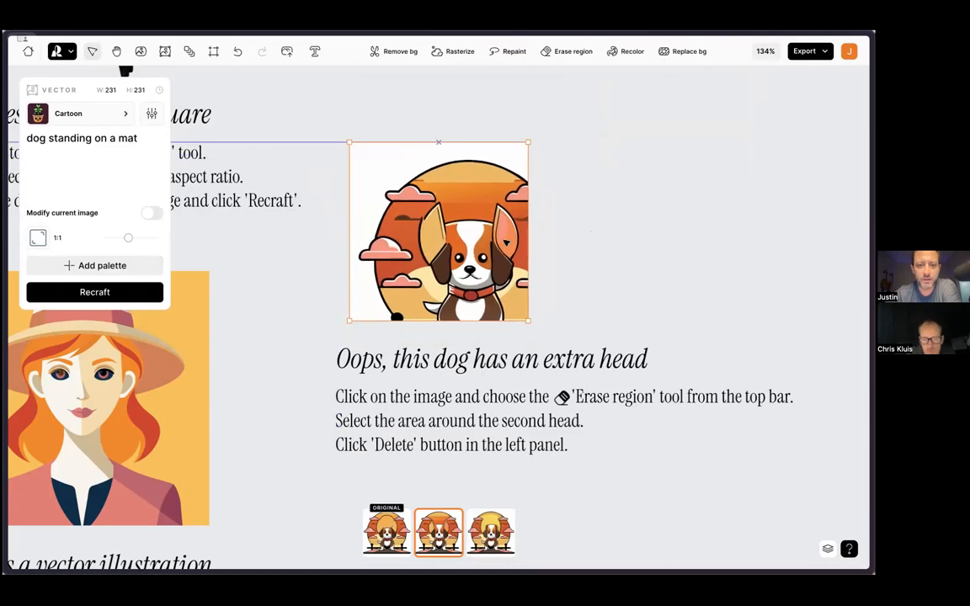
left_click(558, 227)
scroll(559, 228, "down", 1)
scroll(559, 228, "right", 1)
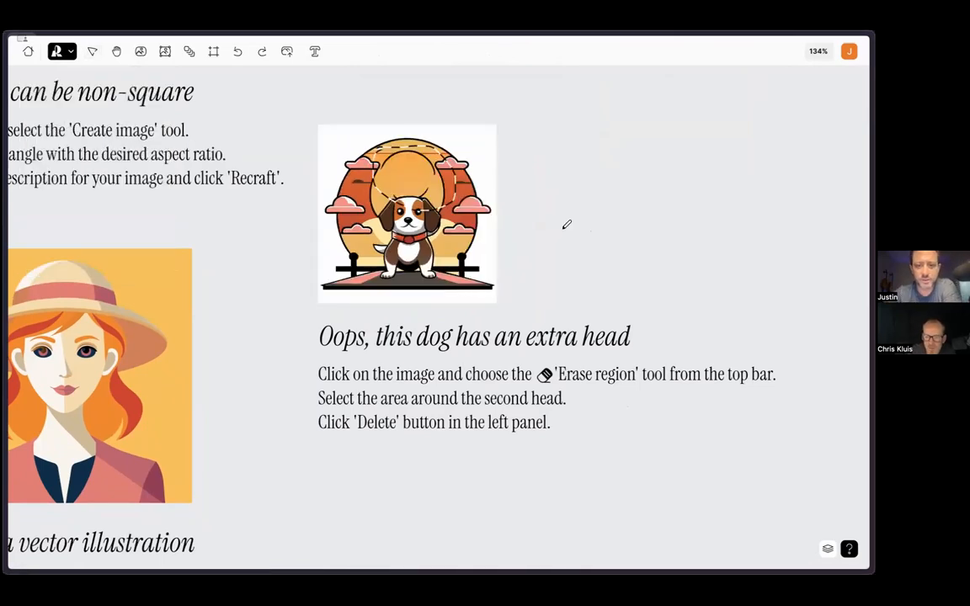
scroll(566, 225, "up", 1)
scroll(567, 225, "left", 1)
scroll(567, 225, "down", 5)
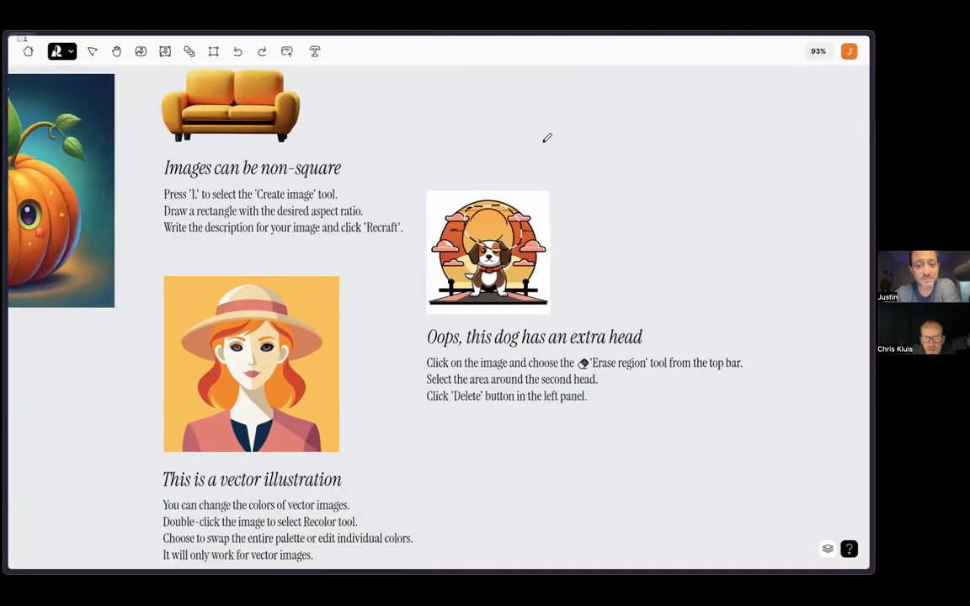
scroll(547, 137, "right", 1)
scroll(547, 137, "up", 1)
mouse_move(88, 53)
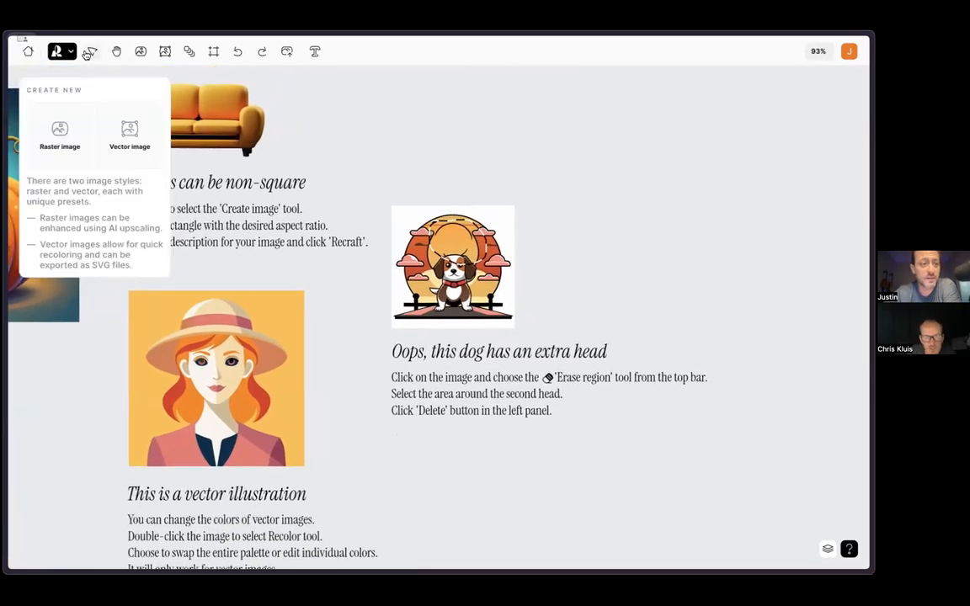
Return to the projects overview and reopen the Onboarding project.
scroll(415, 167, "down", 10)
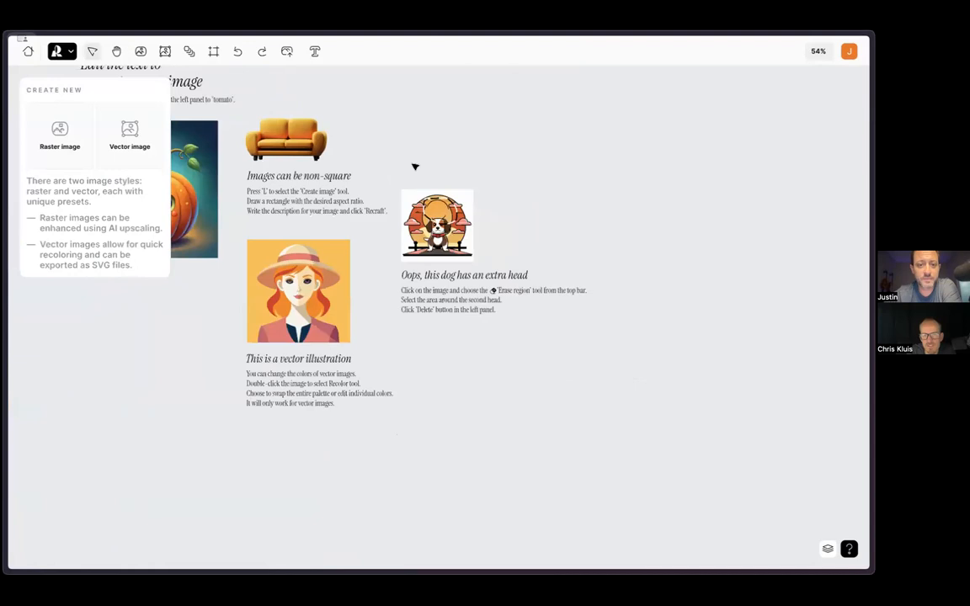
scroll(414, 167, "up", 10)
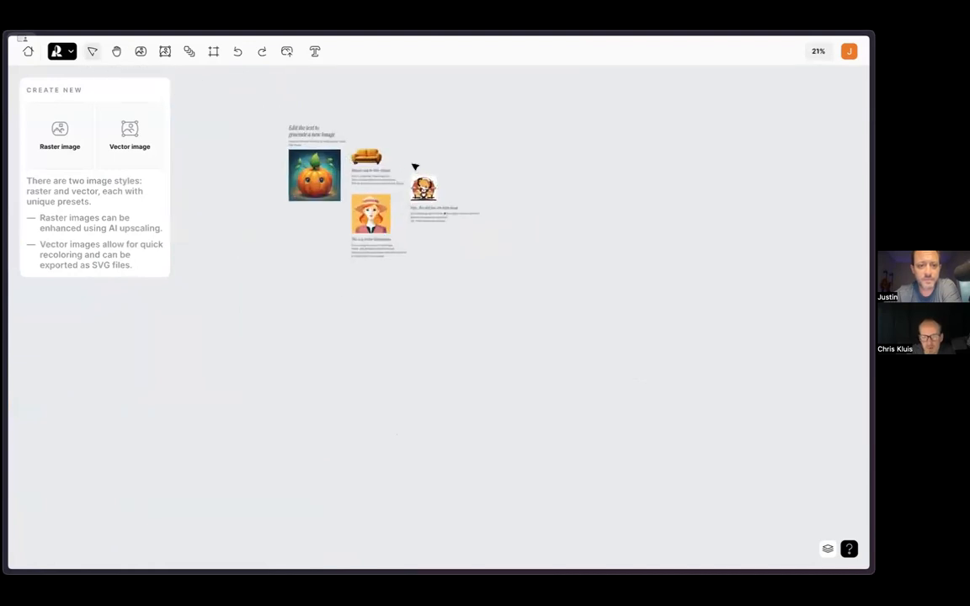
scroll(414, 167, "right", 2)
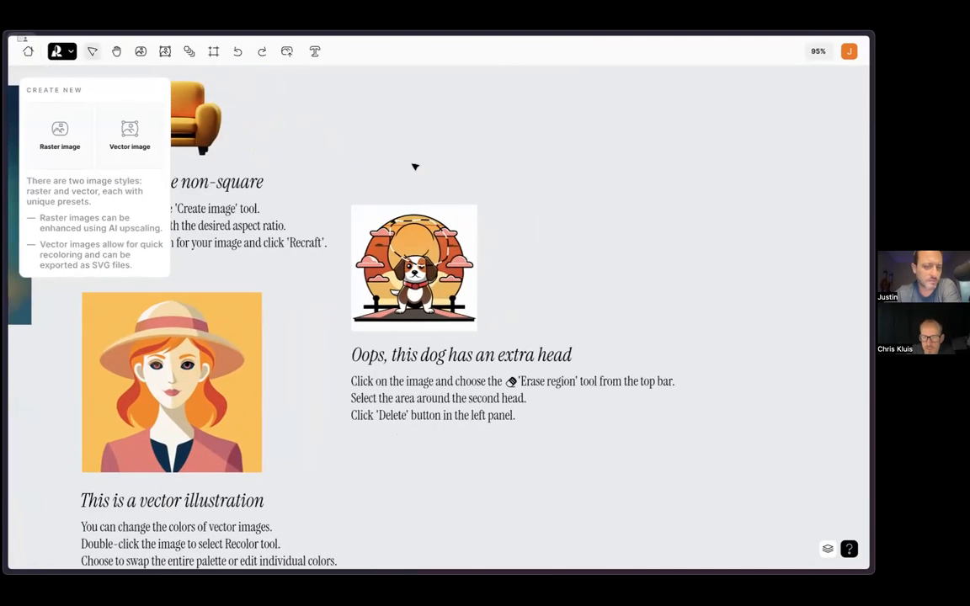
left_click(29, 51)
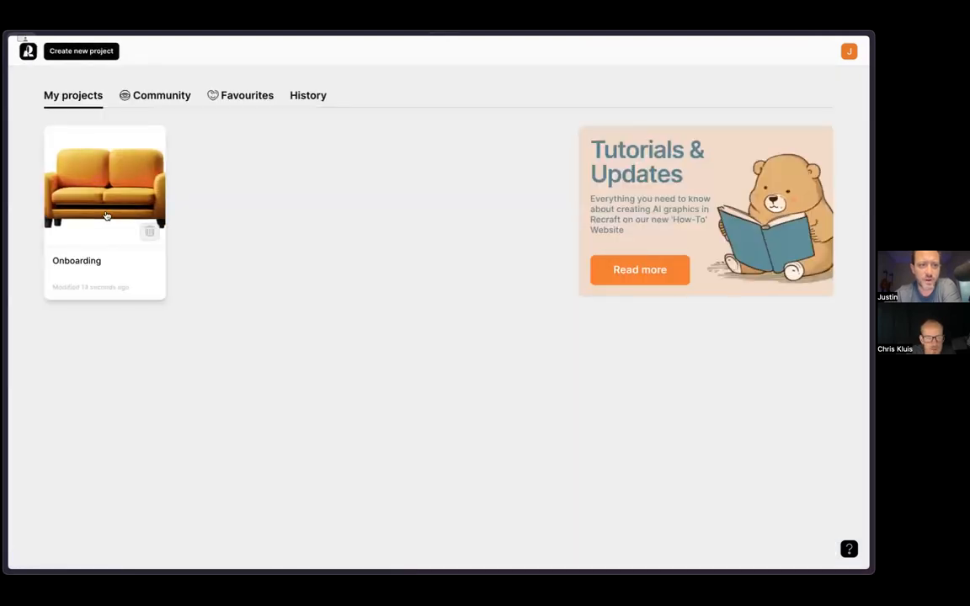
left_click(109, 214)
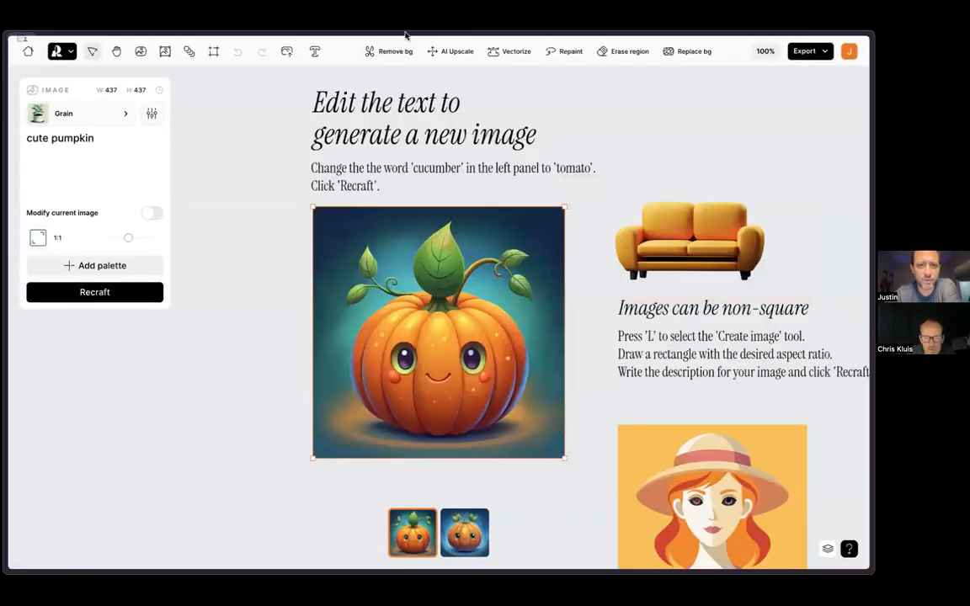
Select the sofa image on the canvas to view its available editing tools.
scroll(490, 137, "right", 10)
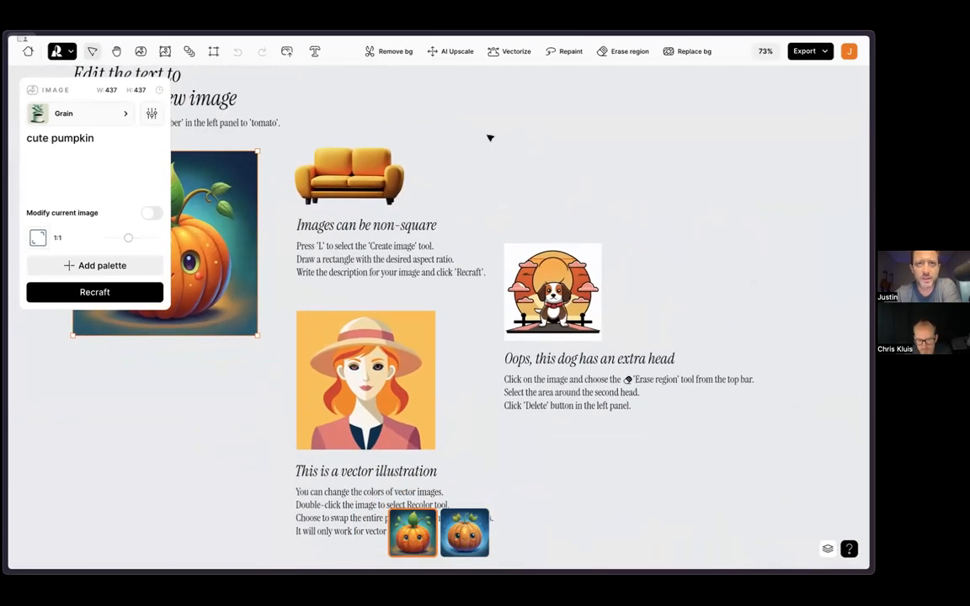
left_click(537, 129)
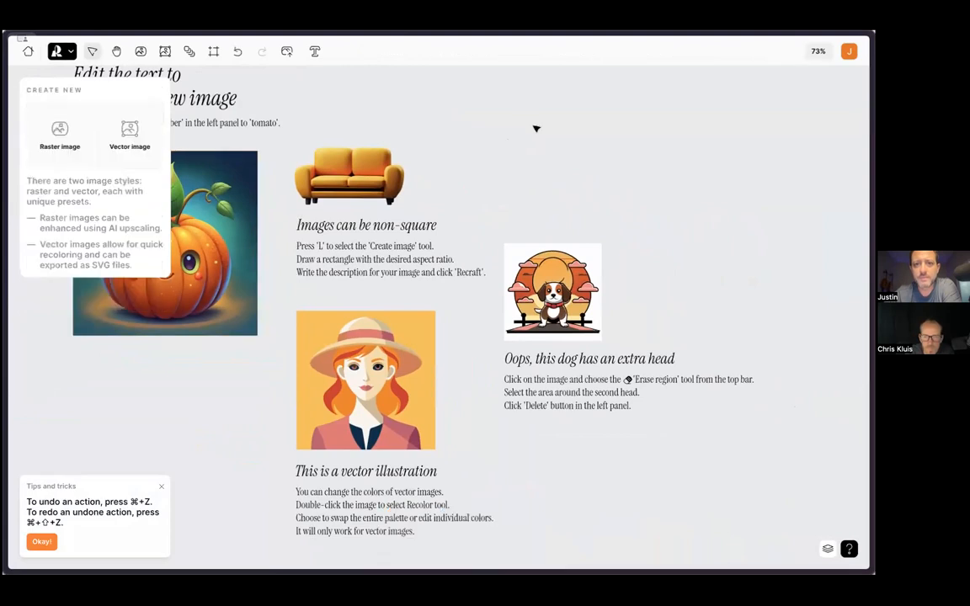
left_click(414, 146)
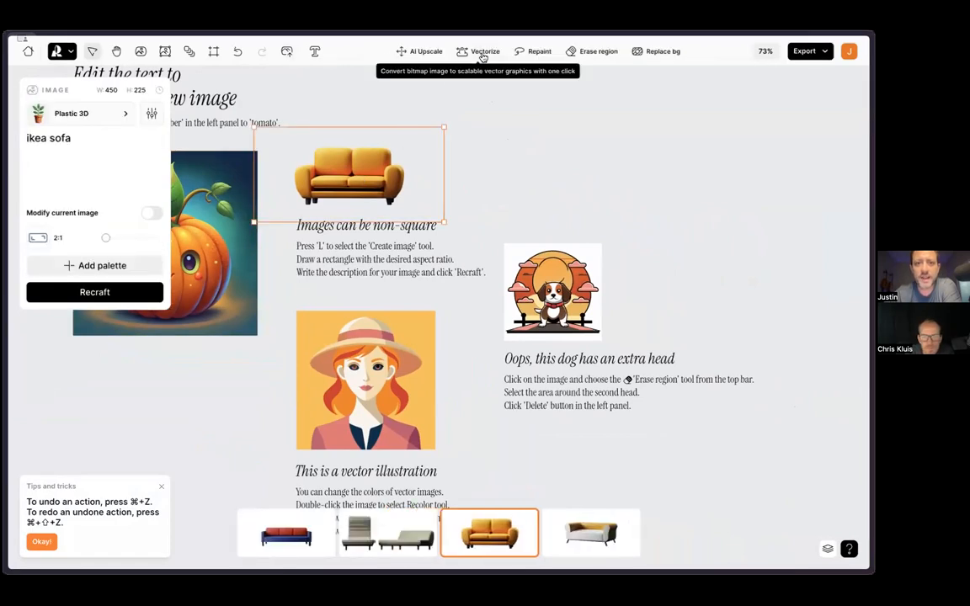
Open ChatGPT in a new browser tab and collapse its chat sidebar.
mouse_move(5, 167)
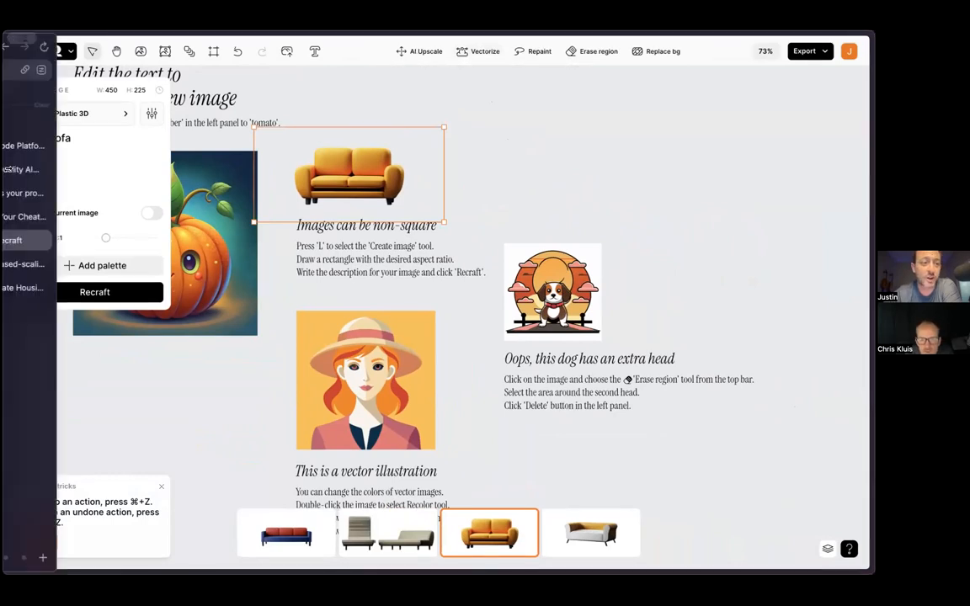
left_click(69, 122)
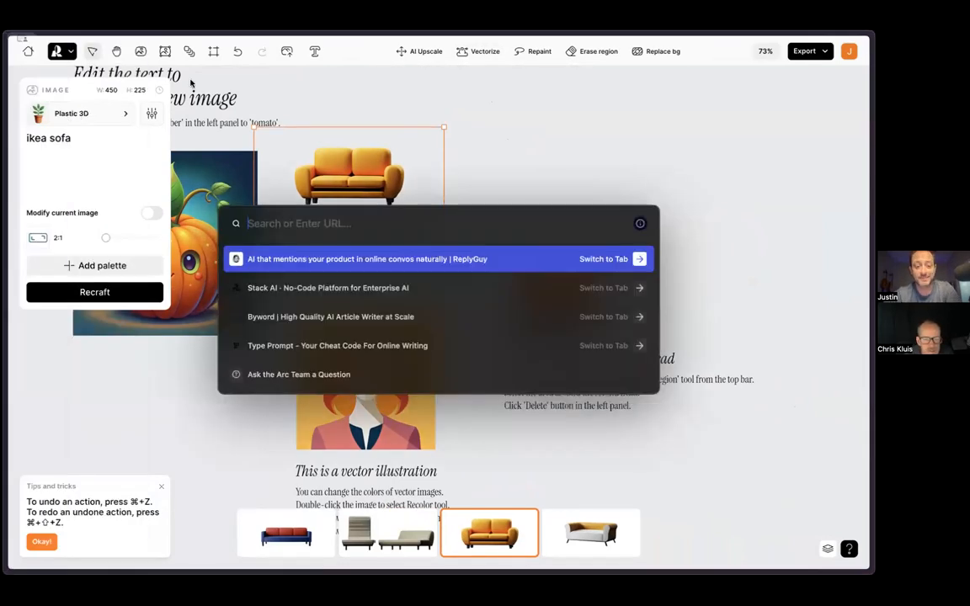
type("chat.")
key("Return")
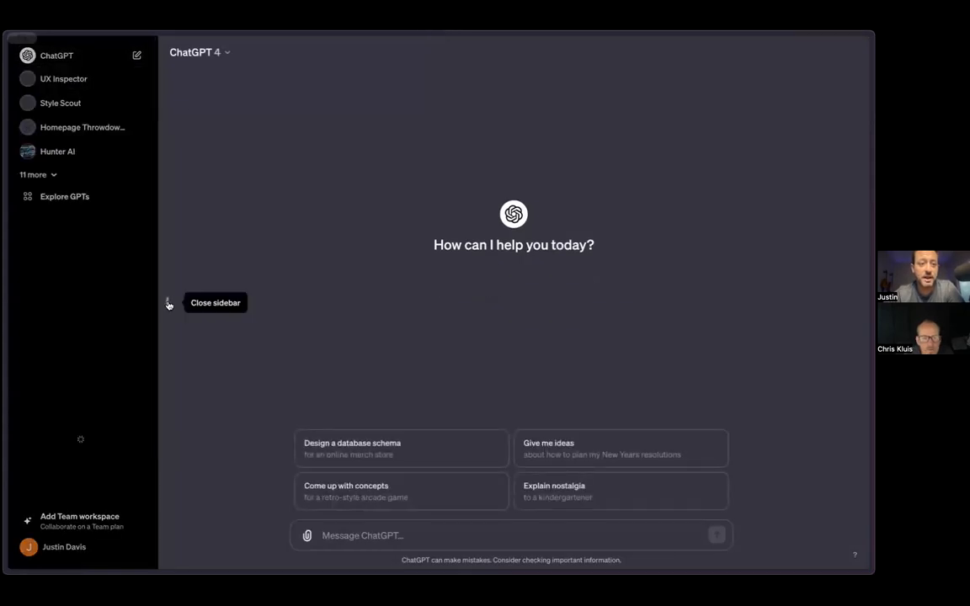
left_click(167, 303)
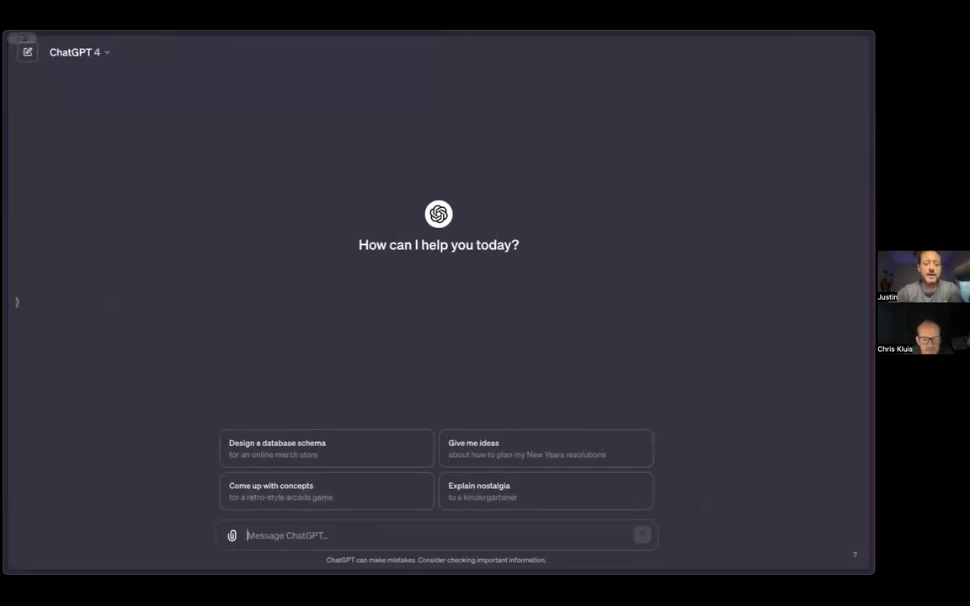
type("generate ")
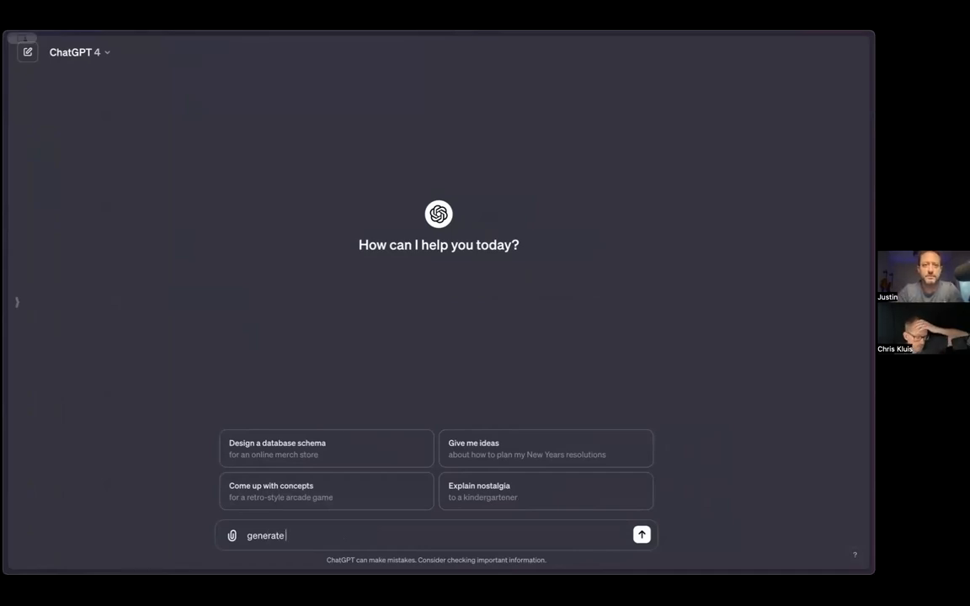
type("an image")
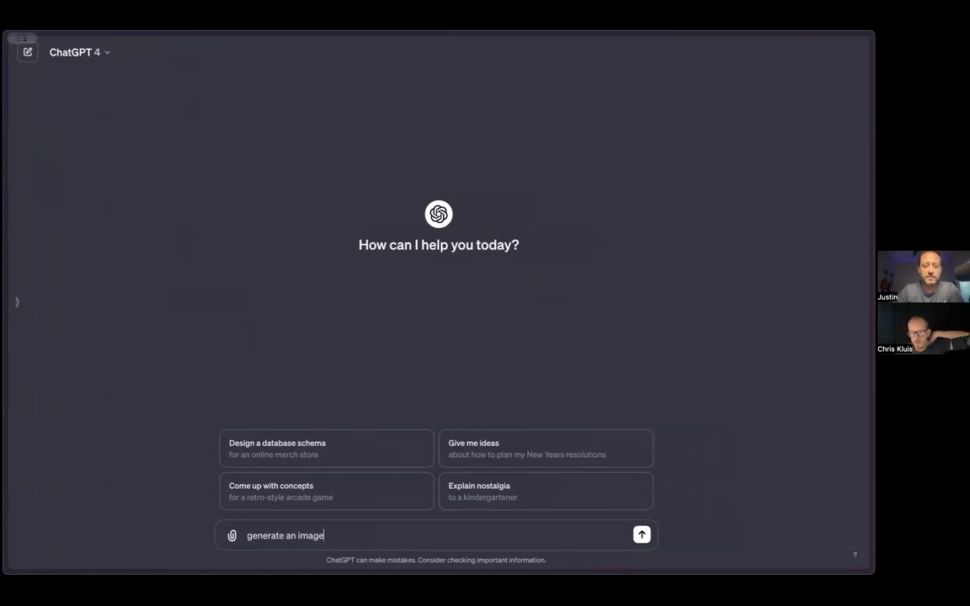
type(" of a")
key("ctrl+a")
key("BackSpace")
Ask ChatGPT for an image with the prompt "generate a marvel version of a dolphin".
type("generate ")
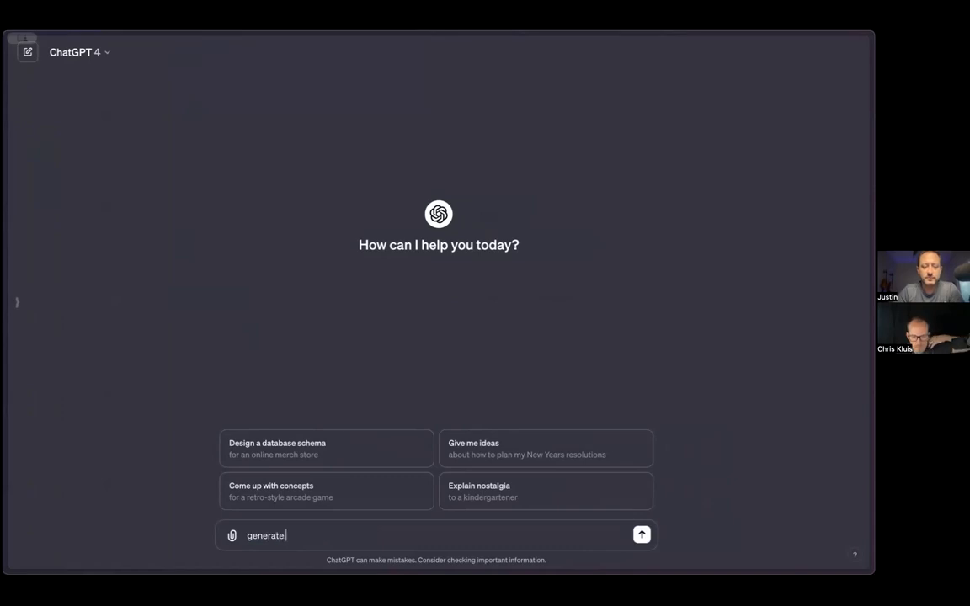
type("a marve")
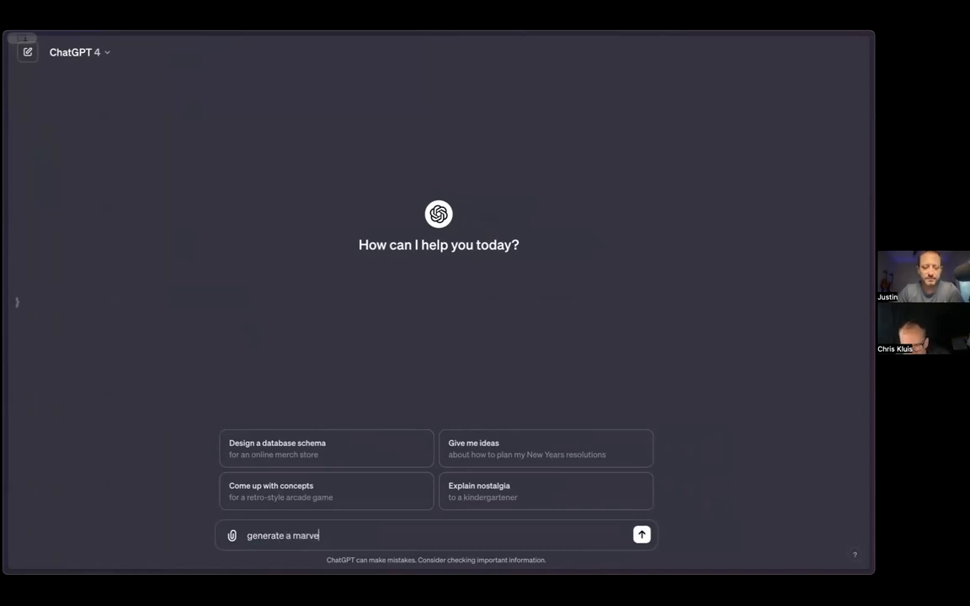
type("l vesion of a")
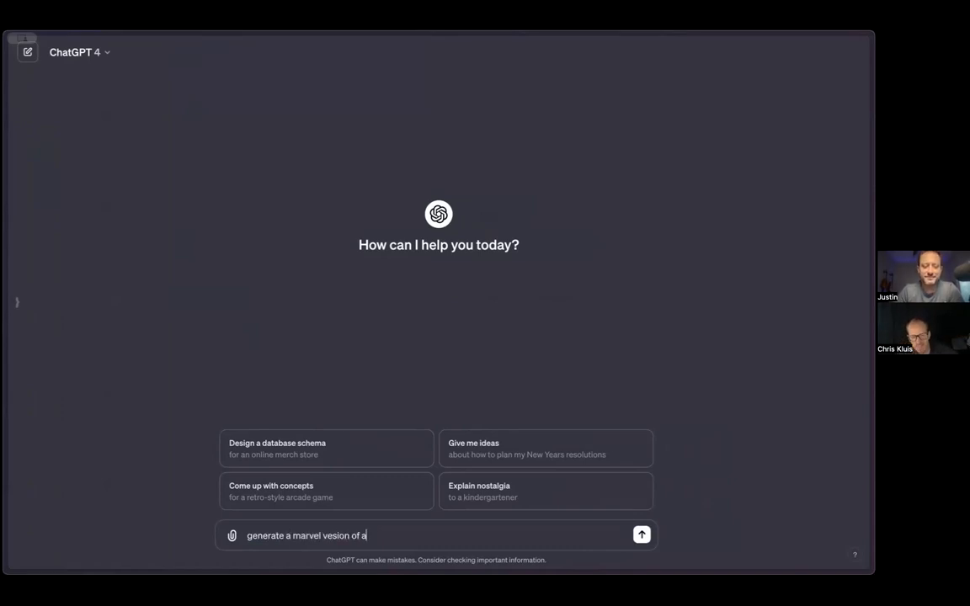
key("BackSpace")
key("BackSpace")
key("BackSpace")
key("BackSpace")
type("rsion of a")
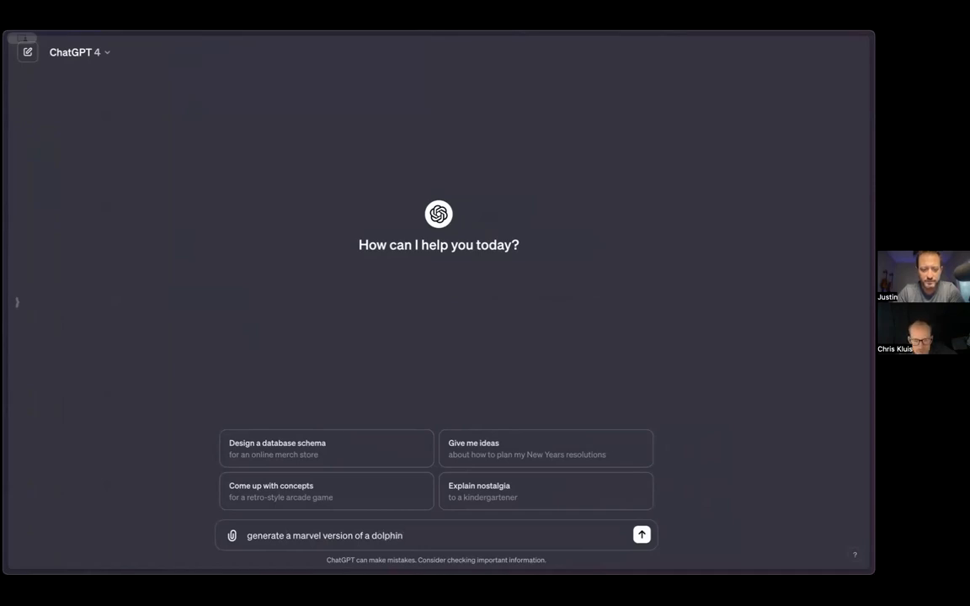
key("Return")
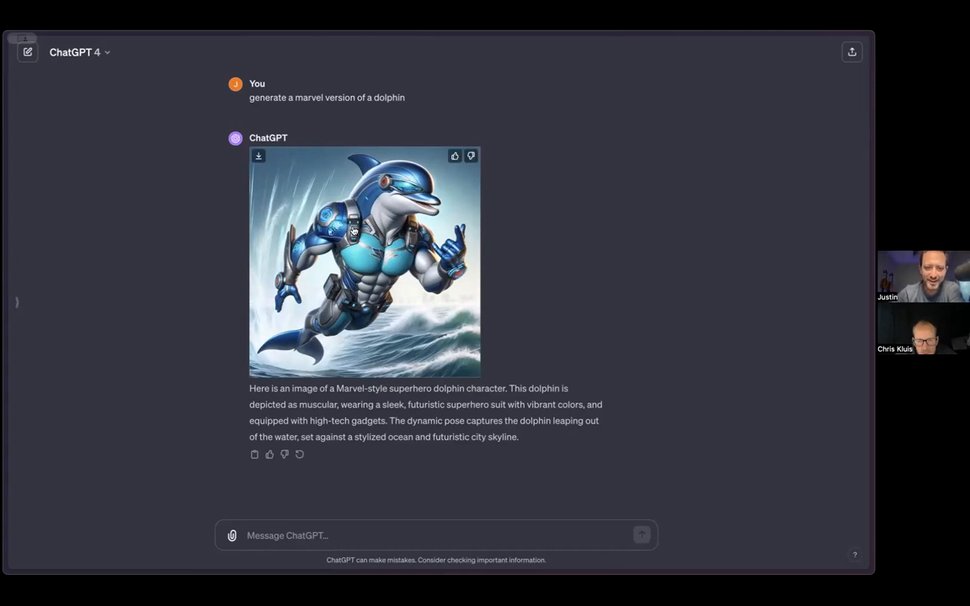
Enlarge the generated dolphin image and download it.
left_click(354, 230)
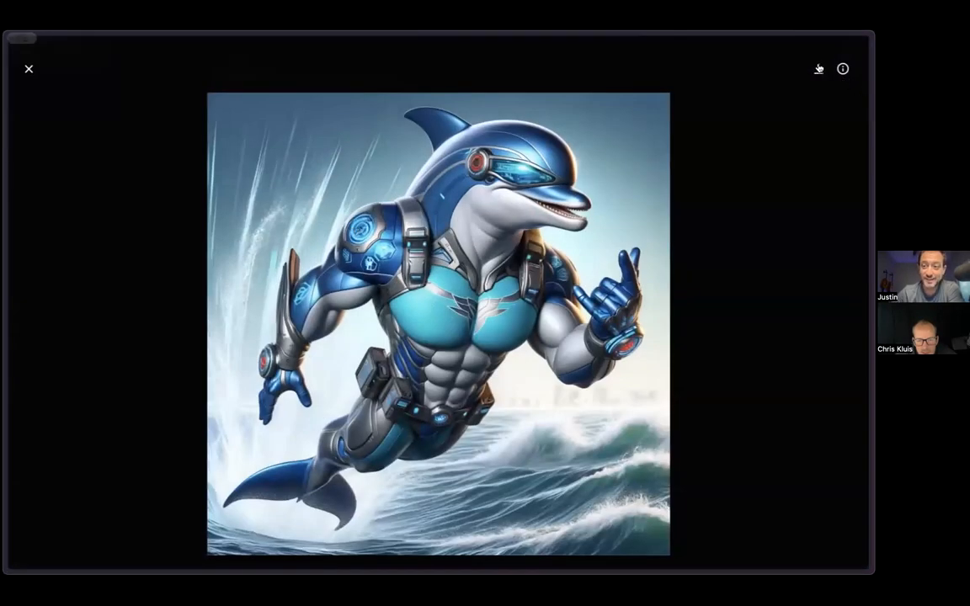
left_click(818, 70)
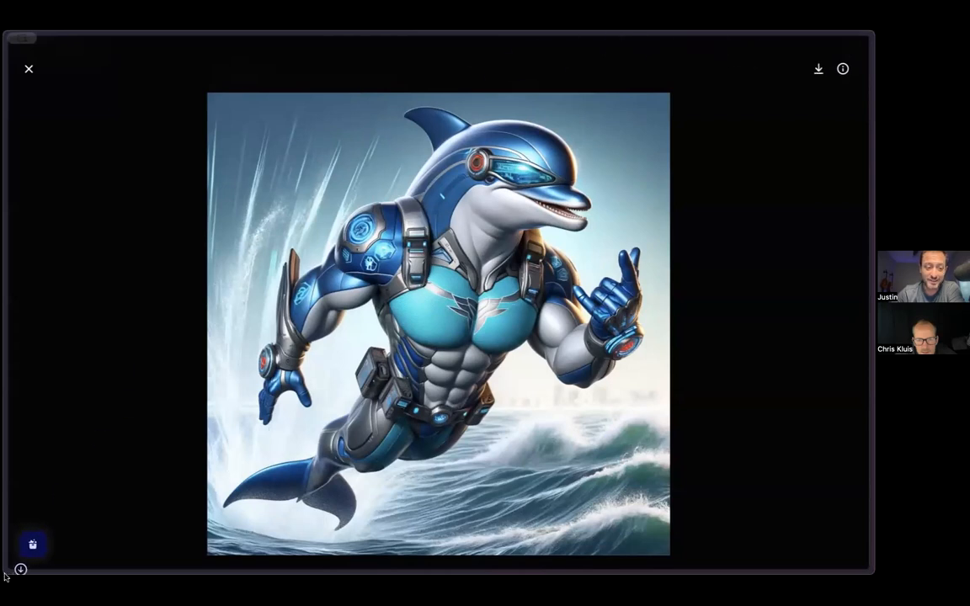
mouse_move(14, 530)
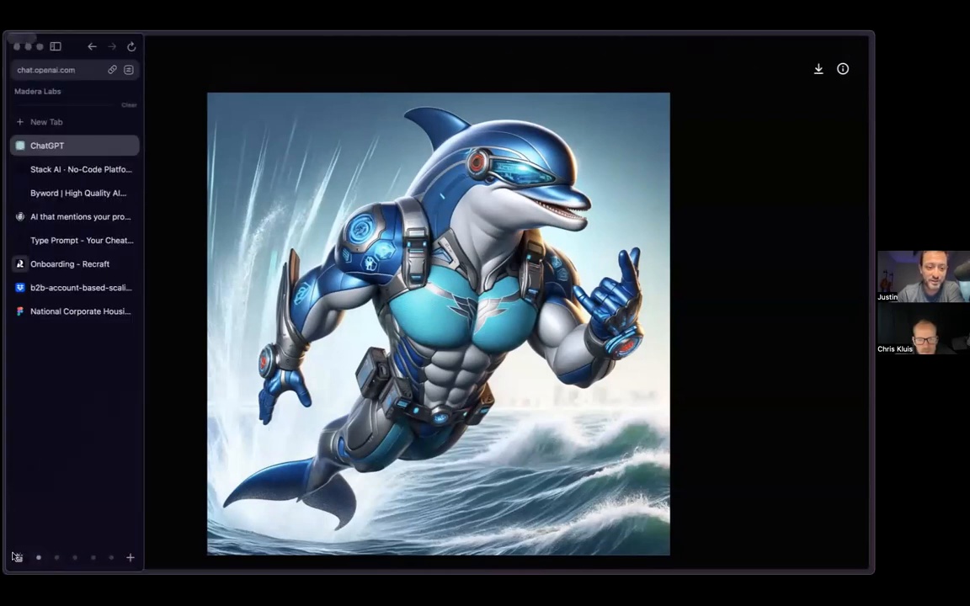
left_click(16, 557)
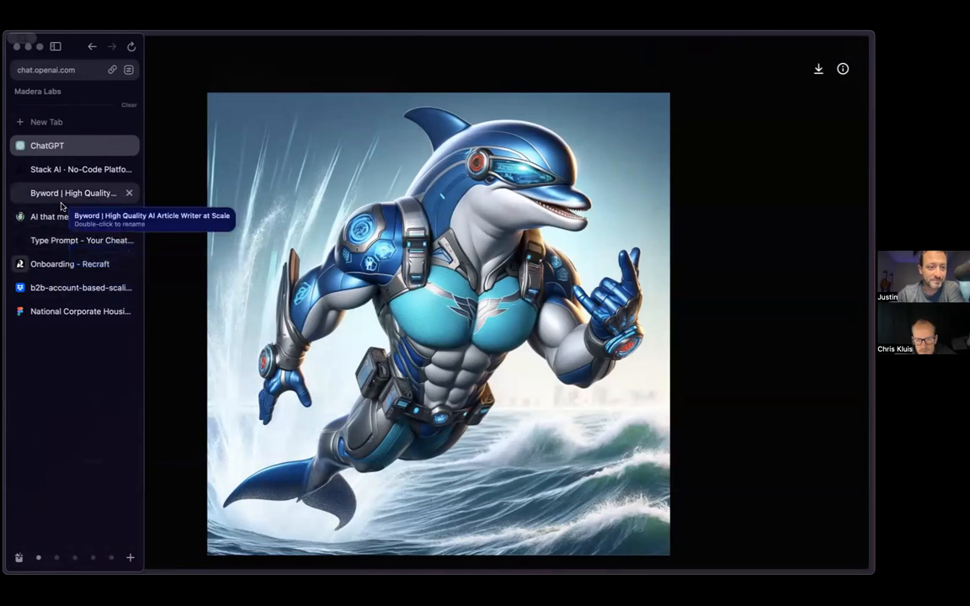
Switch back to Recraft, place the downloaded dolphin image on the canvas and move it clear of the dog example's text.
left_click(59, 263)
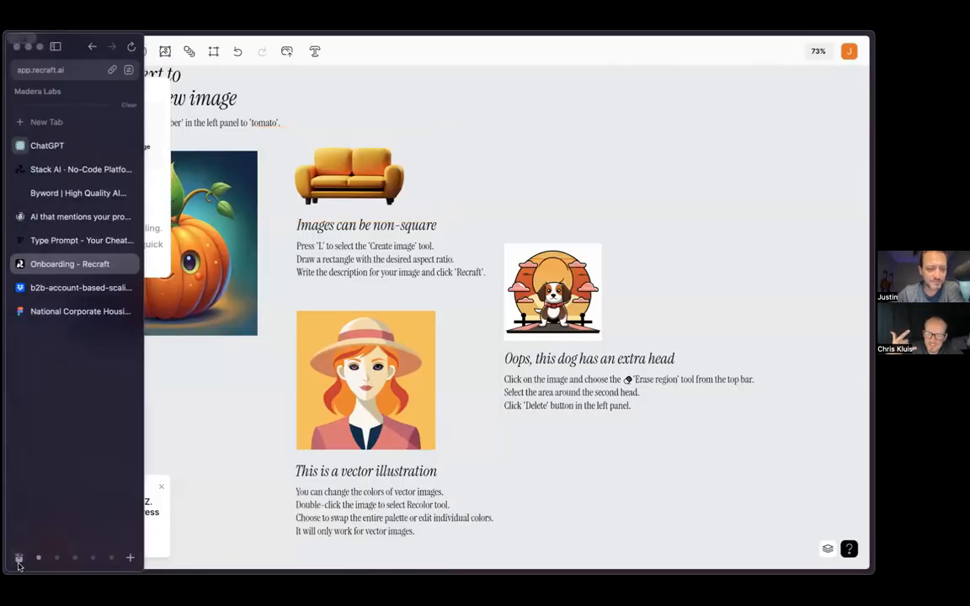
left_click(51, 144)
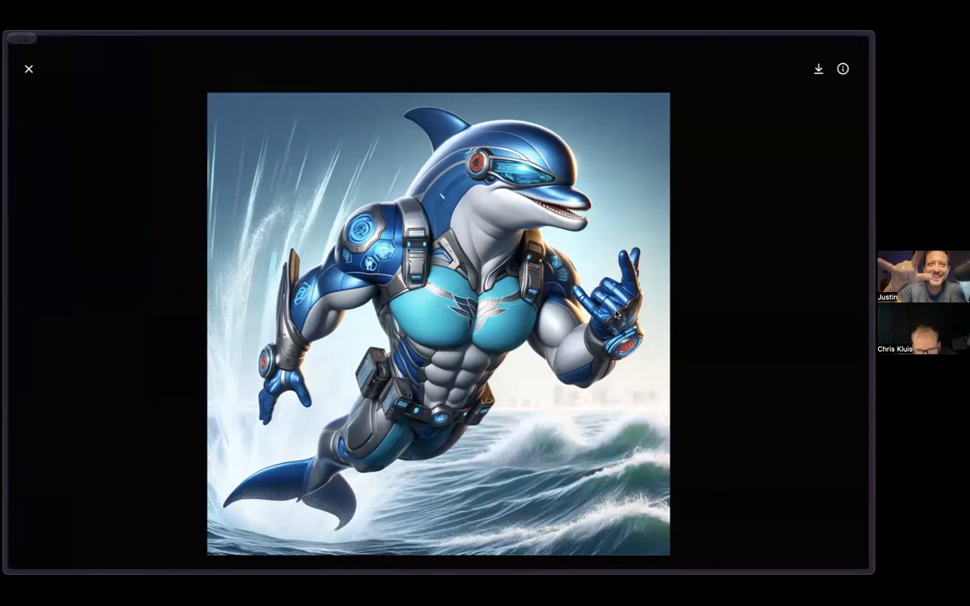
mouse_move(2, 243)
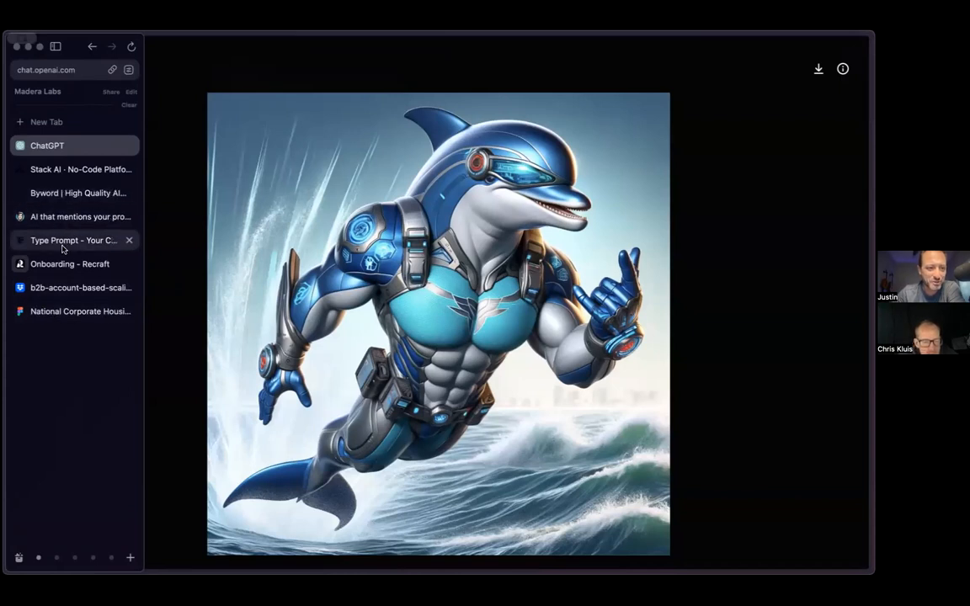
left_click(67, 274)
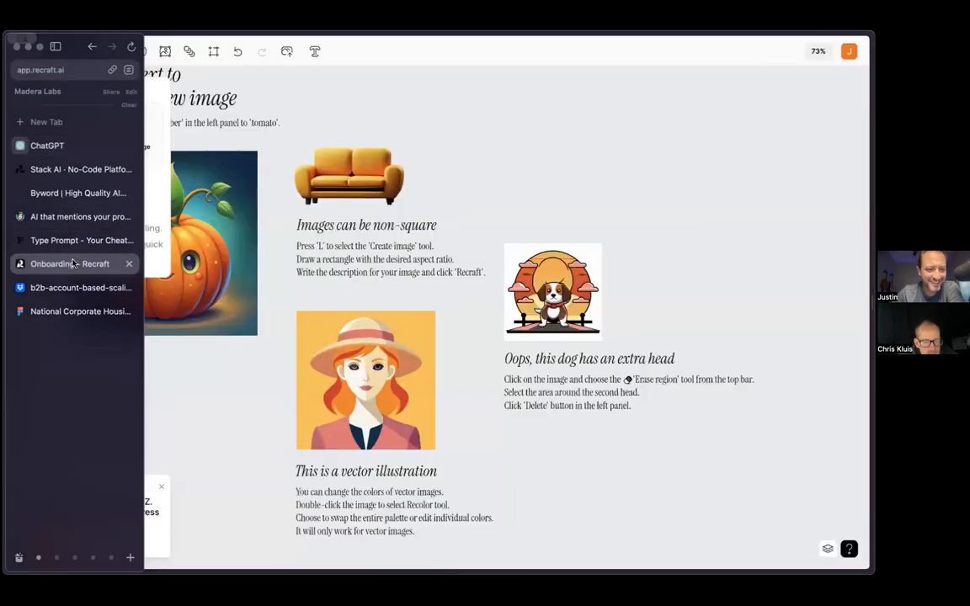
mouse_move(18, 558)
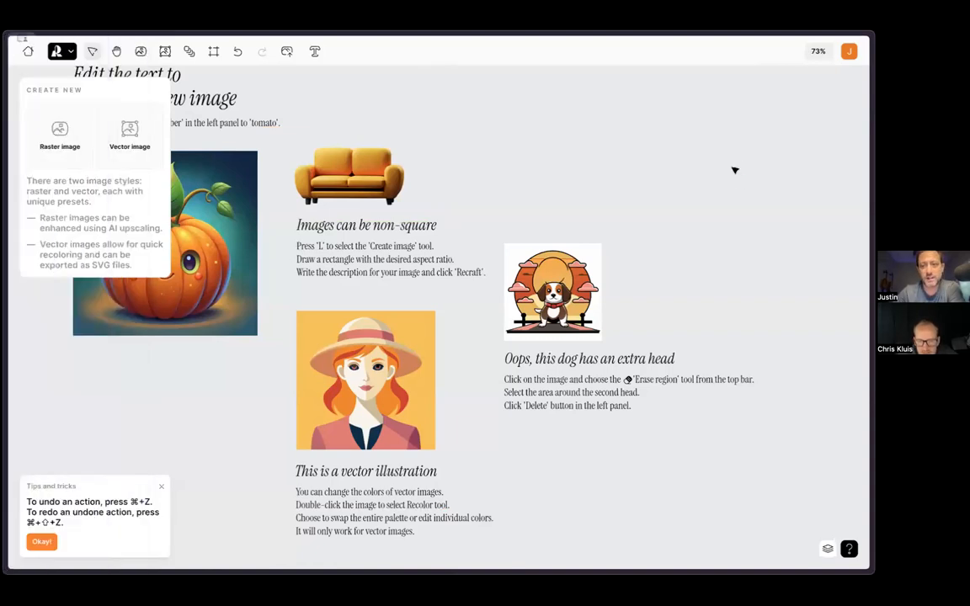
left_click_drag(734, 170, 734, 170)
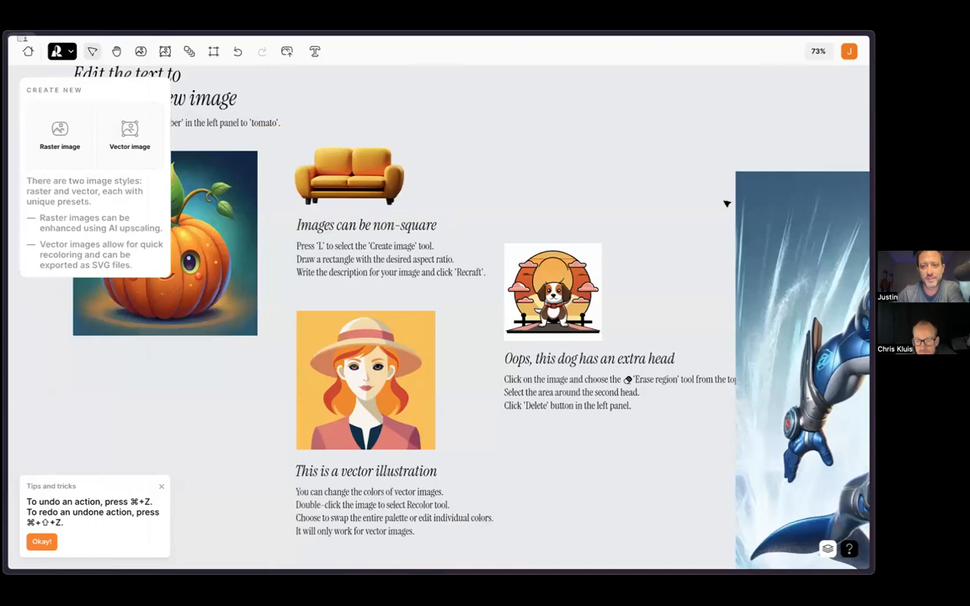
left_click_drag(594, 218, 590, 216)
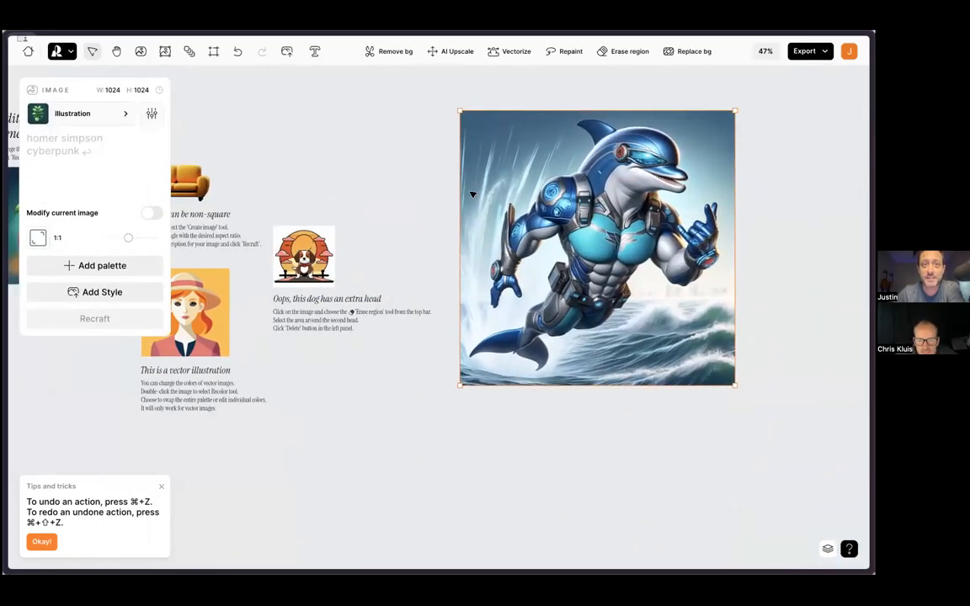
Convert the dolphin image into a vector graphic with Vectorize.
scroll(472, 194, "right", 5)
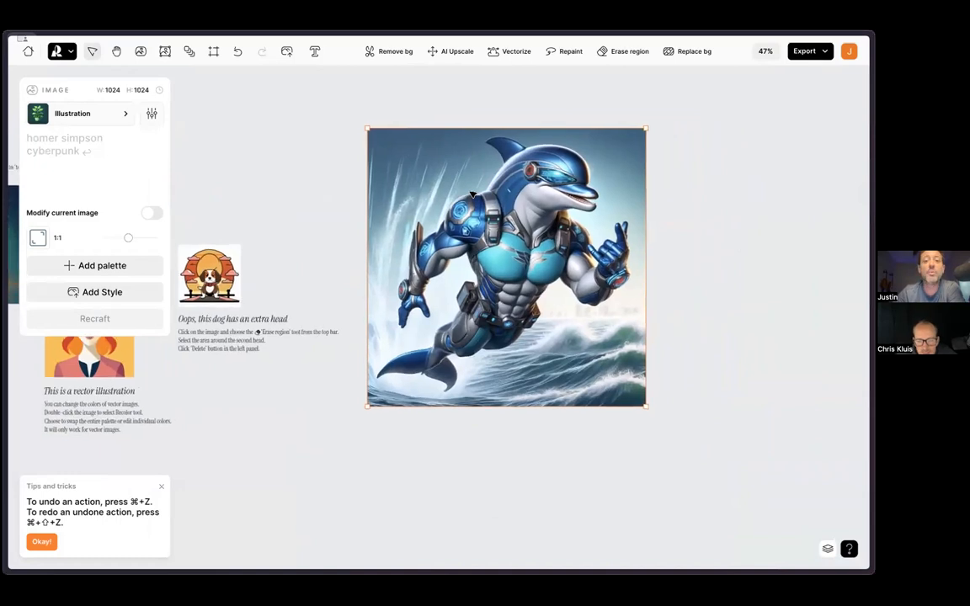
scroll(473, 195, "up", 3)
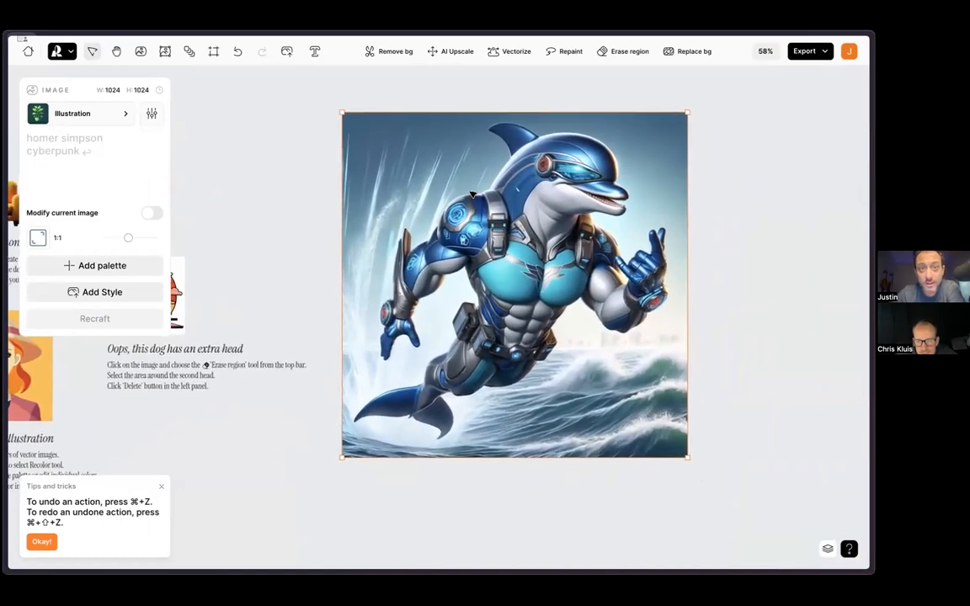
scroll(473, 194, "up", 1)
left_click(533, 89)
left_click(522, 164)
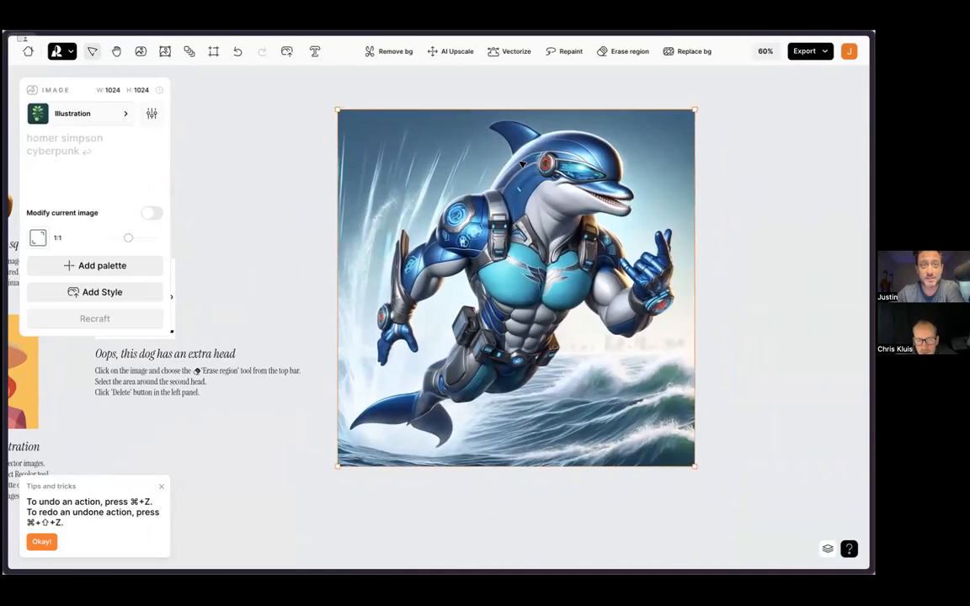
left_click(519, 53)
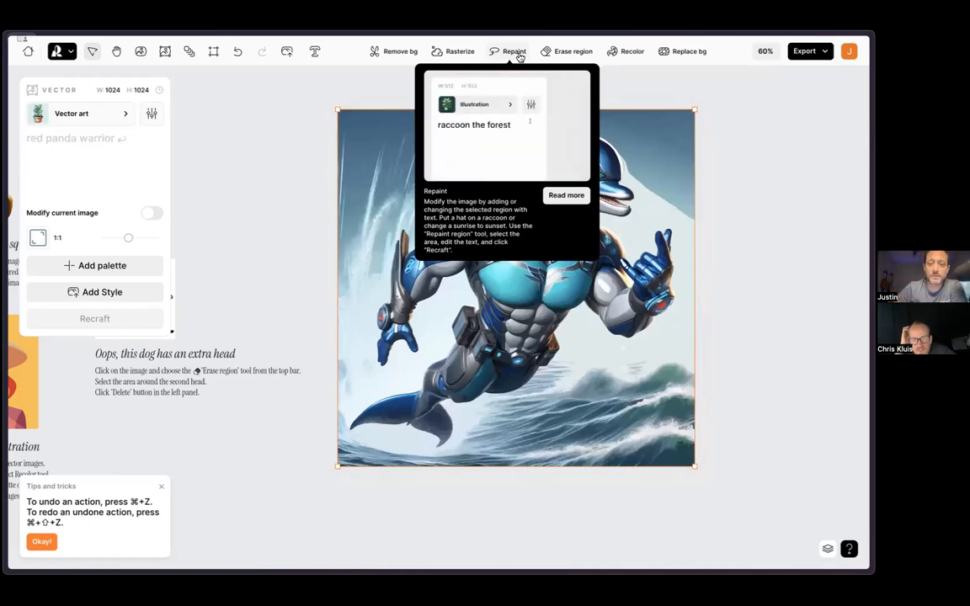
Recolor the vectorized Marvel dolphin, trying several ready-made palettes and settling on the teal, green, light blue, yellow and orange one.
left_click(654, 97)
left_click(558, 147)
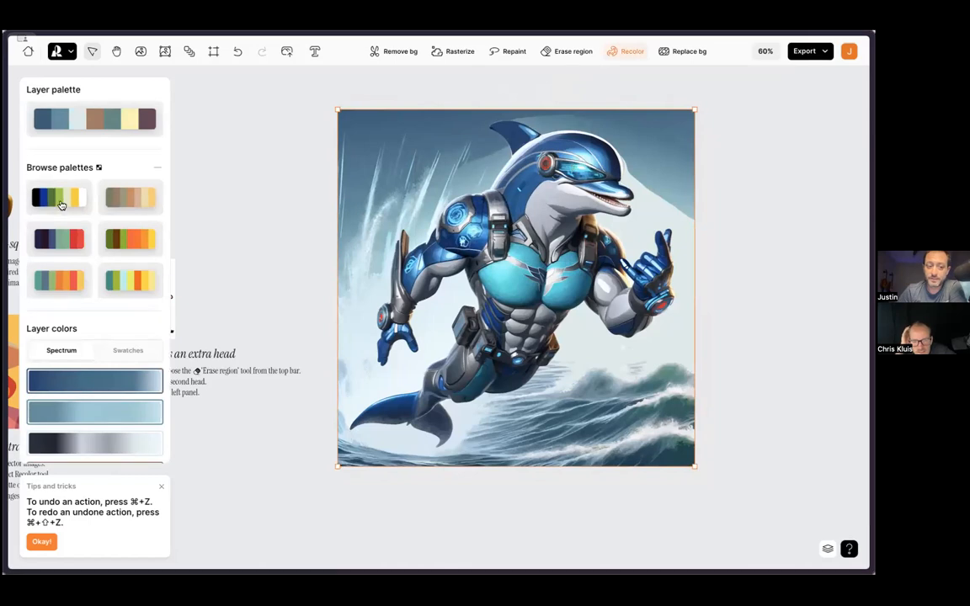
left_click(55, 241)
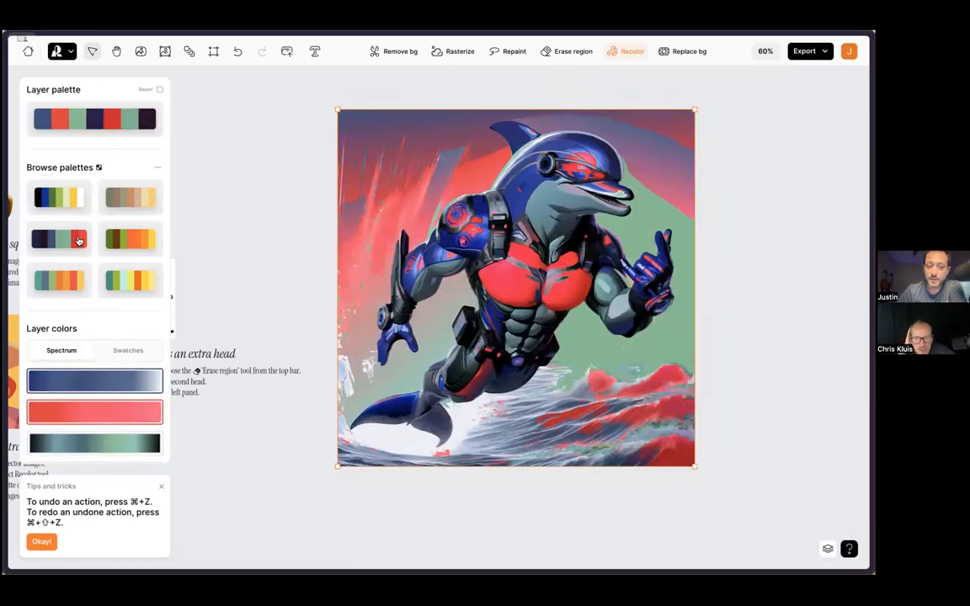
left_click(134, 243)
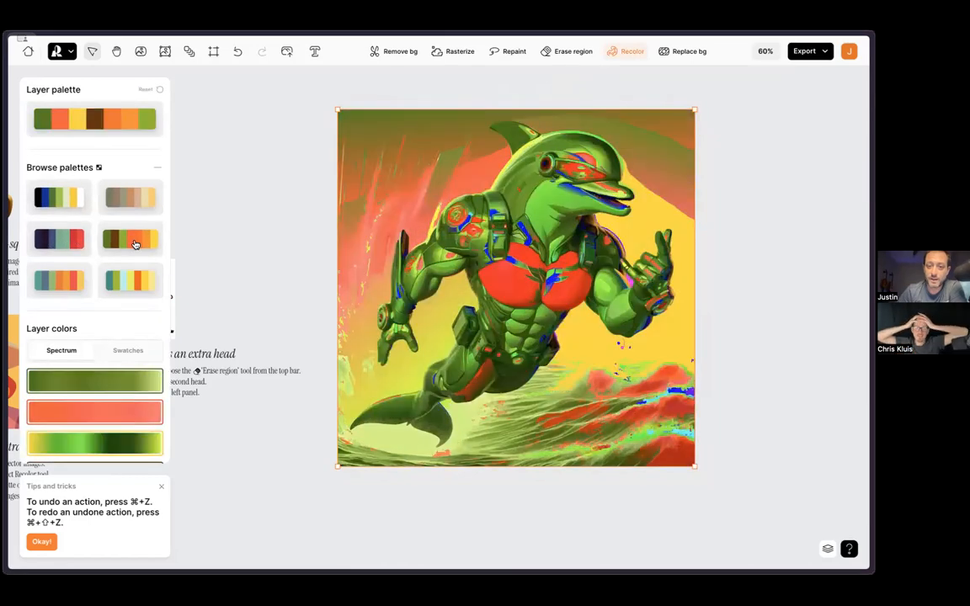
left_click(74, 289)
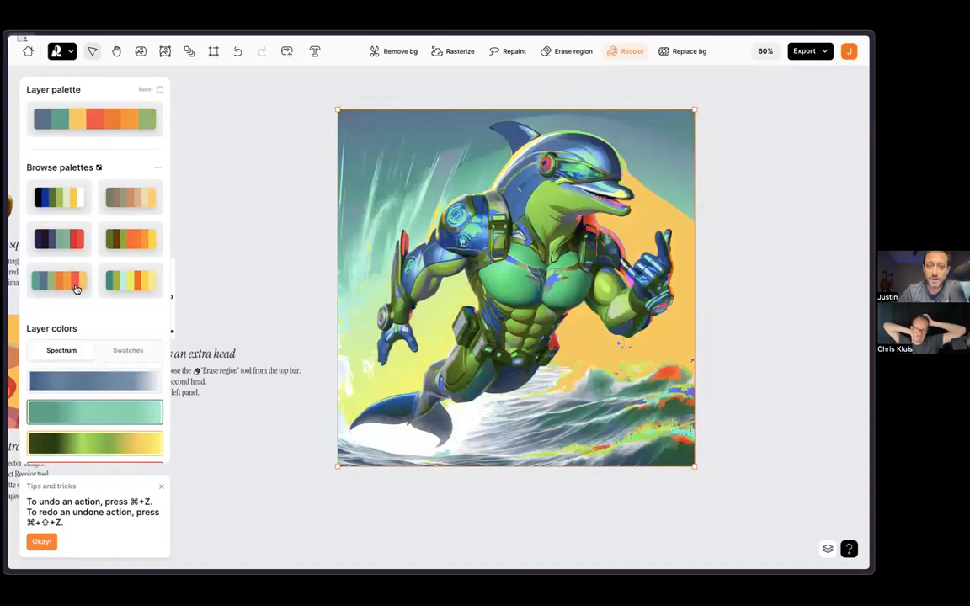
left_click(117, 295)
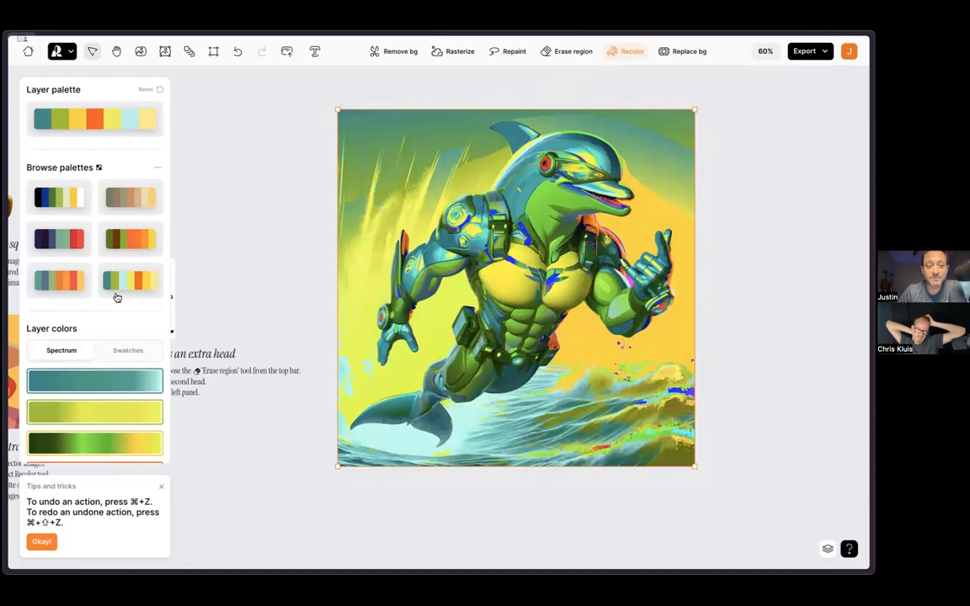
Enlarge the recolored dolphin image on the canvas to several times its size.
scroll(320, 457, "down", 5)
scroll(320, 458, "down", 2)
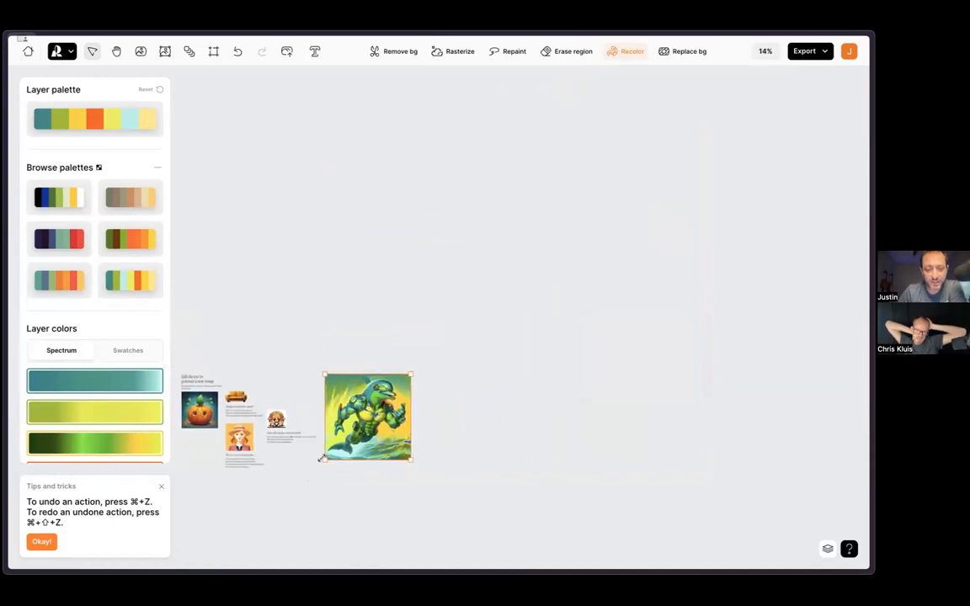
left_click_drag(410, 375, 703, 109)
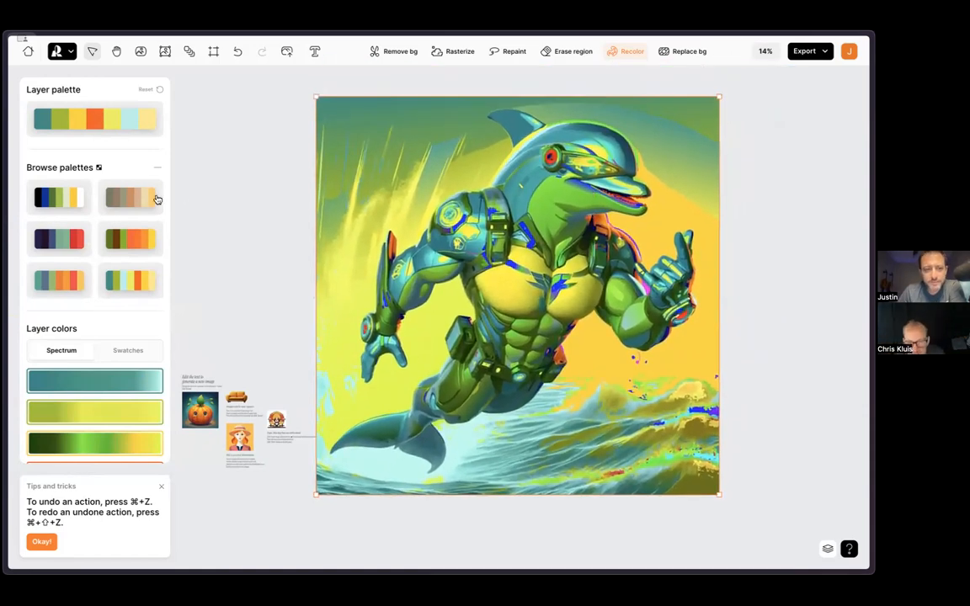
Change the orange layer color of the dolphin image to near-black 030100 and deselect the image.
scroll(96, 343, "down", 3)
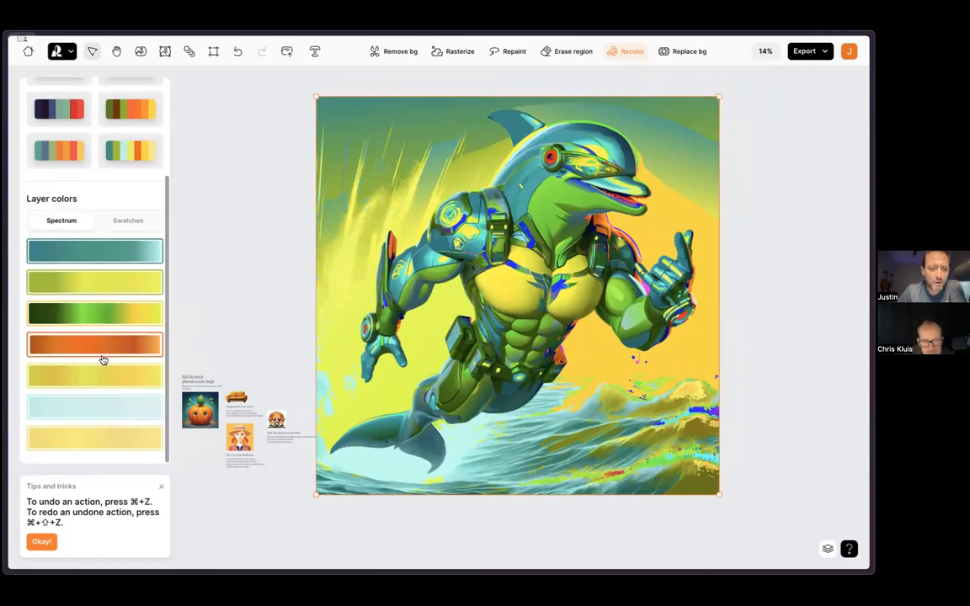
left_click(97, 348)
left_click_drag(292, 101, 291, 169)
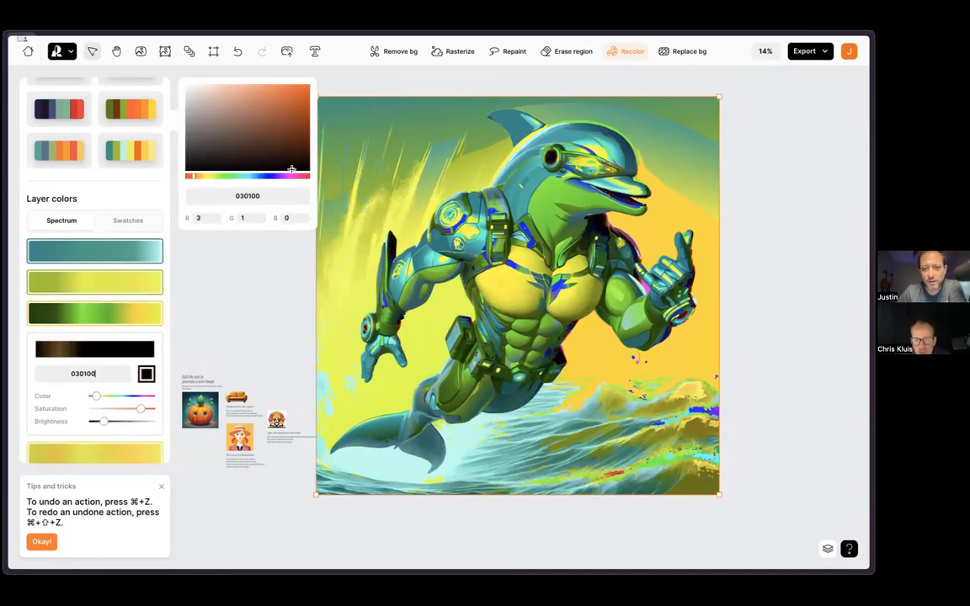
left_click(277, 296)
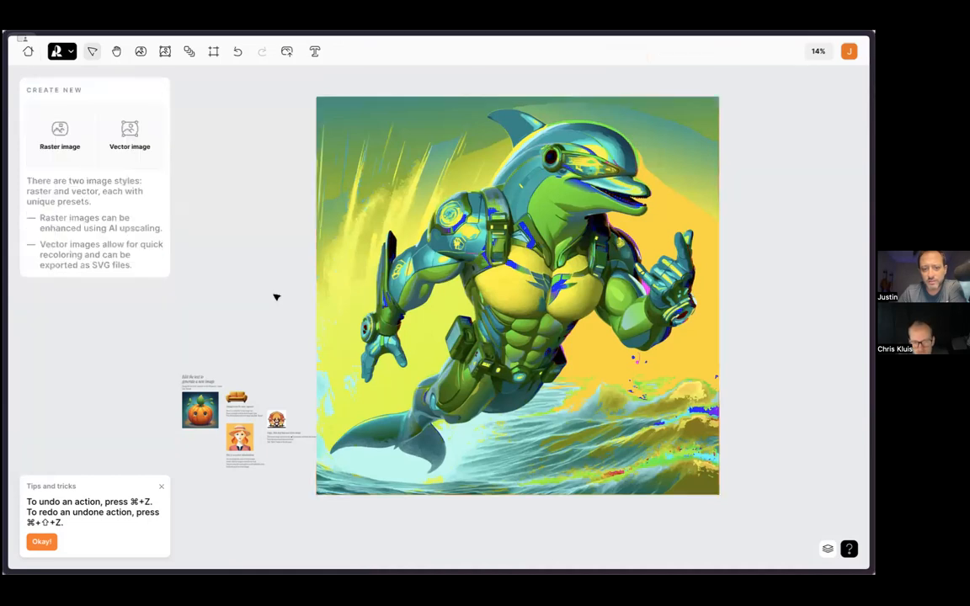
Switch to ChatGPT and request an image with the prompt "generate a simple pixar like image of a dolphin with no background".
mouse_move(6, 252)
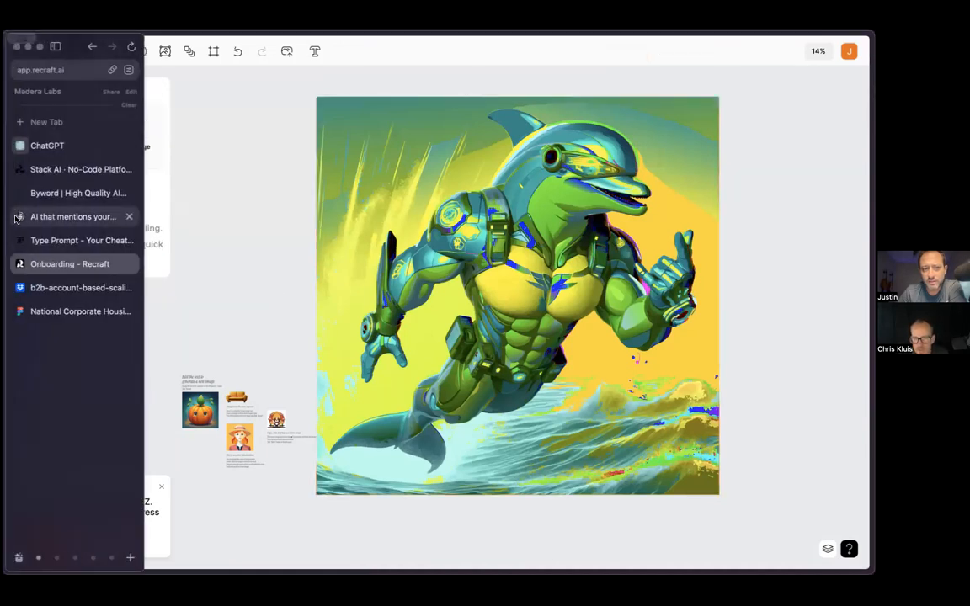
left_click(59, 140)
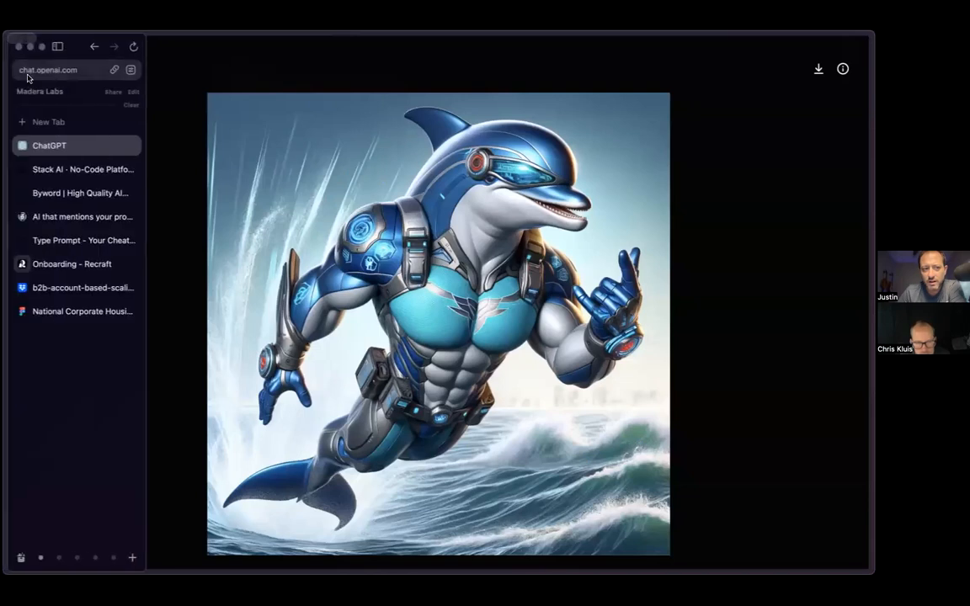
left_click(29, 70)
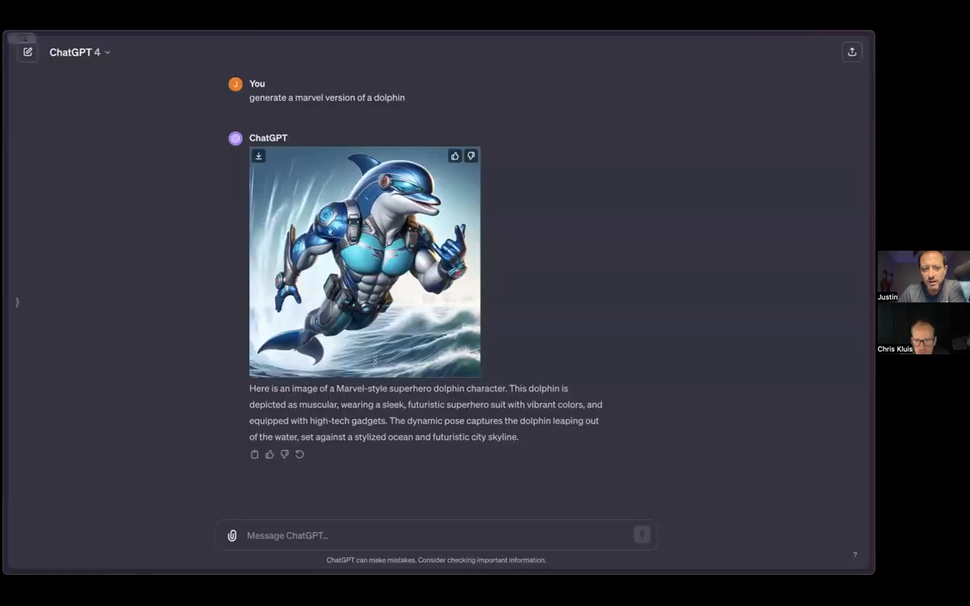
left_click(314, 535)
type("g")
key("BackSpace")
type("generate a simple pixar like image of a d")
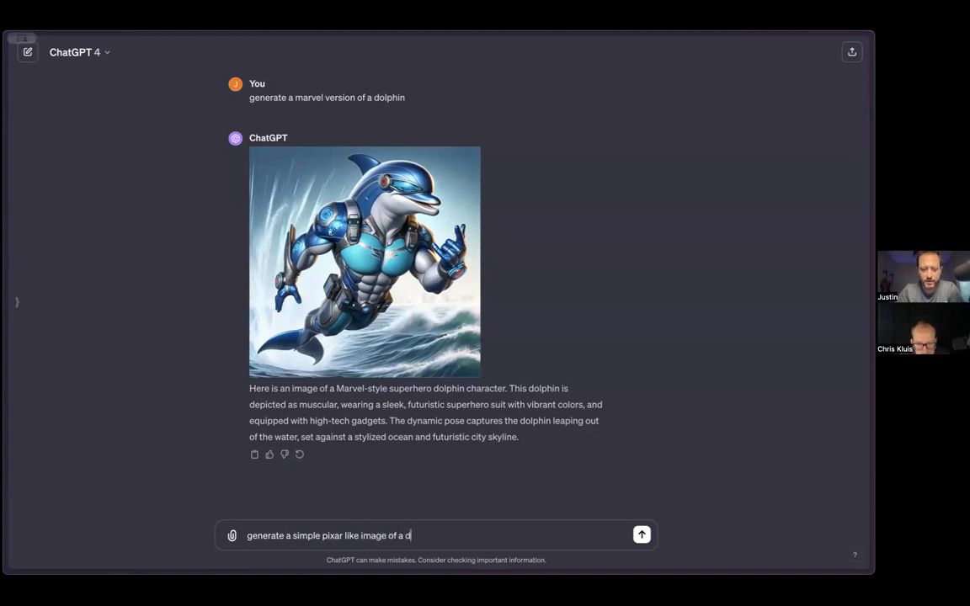
type("with no background")
key("Return")
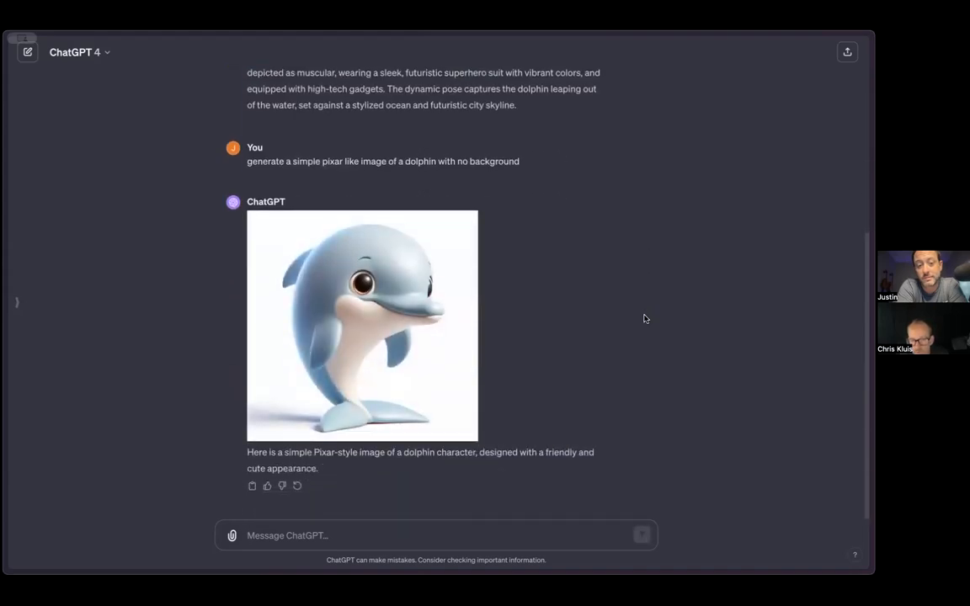
Download the generated Pixar-style dolphin image and switch back to Recraft.
mouse_move(355, 306)
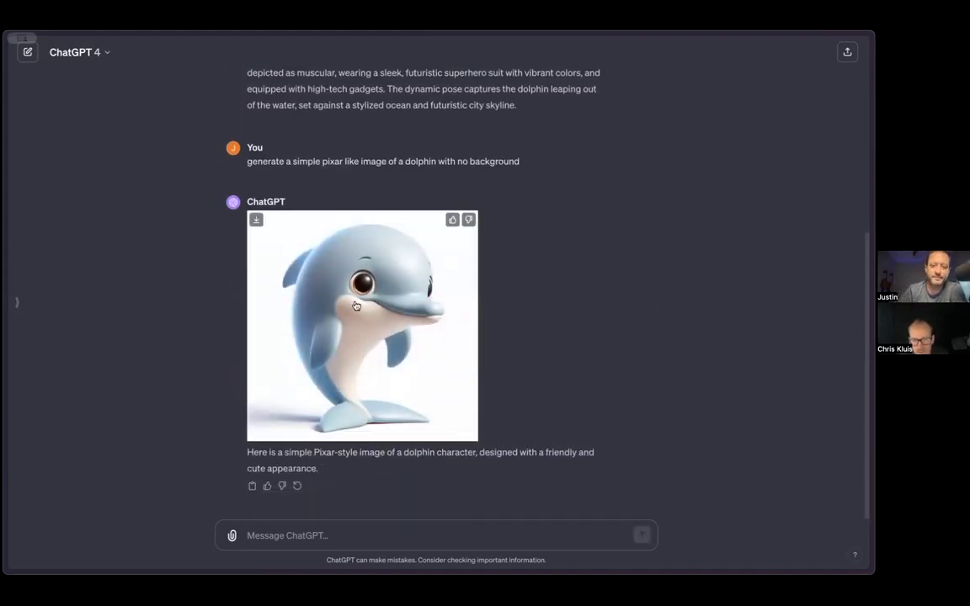
left_click(256, 222)
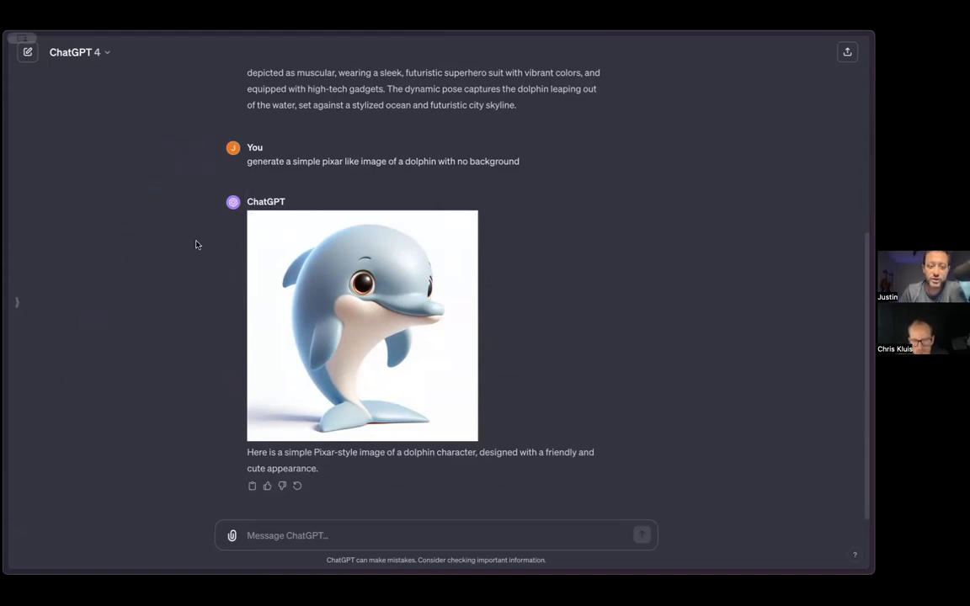
mouse_move(7, 244)
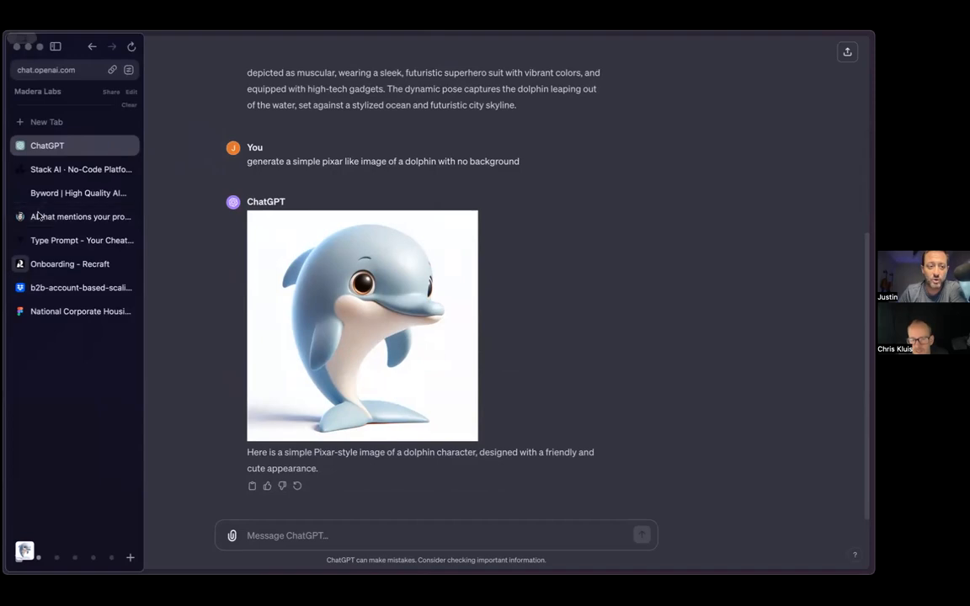
left_click(65, 263)
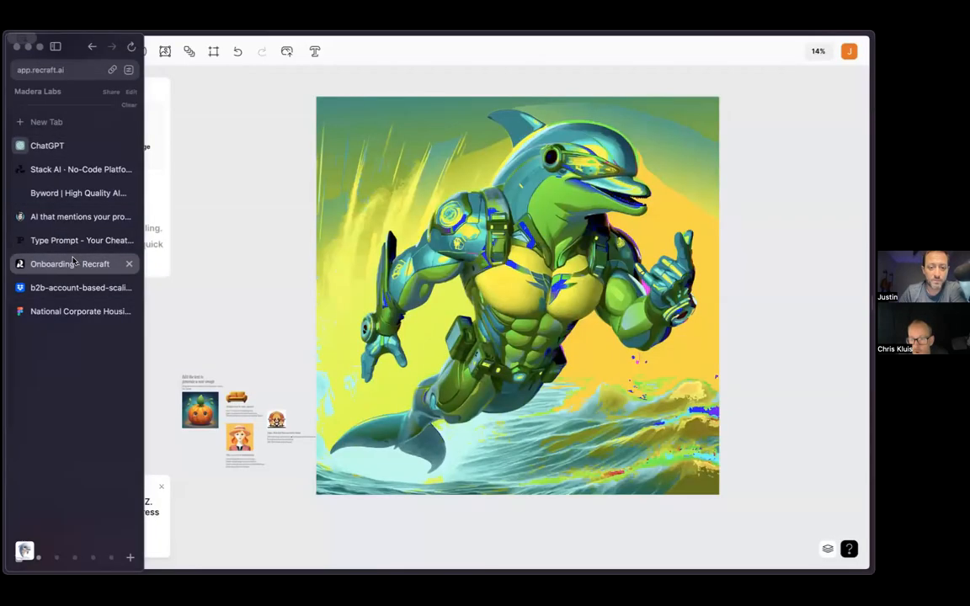
Place the downloaded Pixar-style dolphin on the canvas below the Marvel dolphin and enlarge it to about 4993 × 5121.
scroll(299, 233, "down", 5)
mouse_move(6, 385)
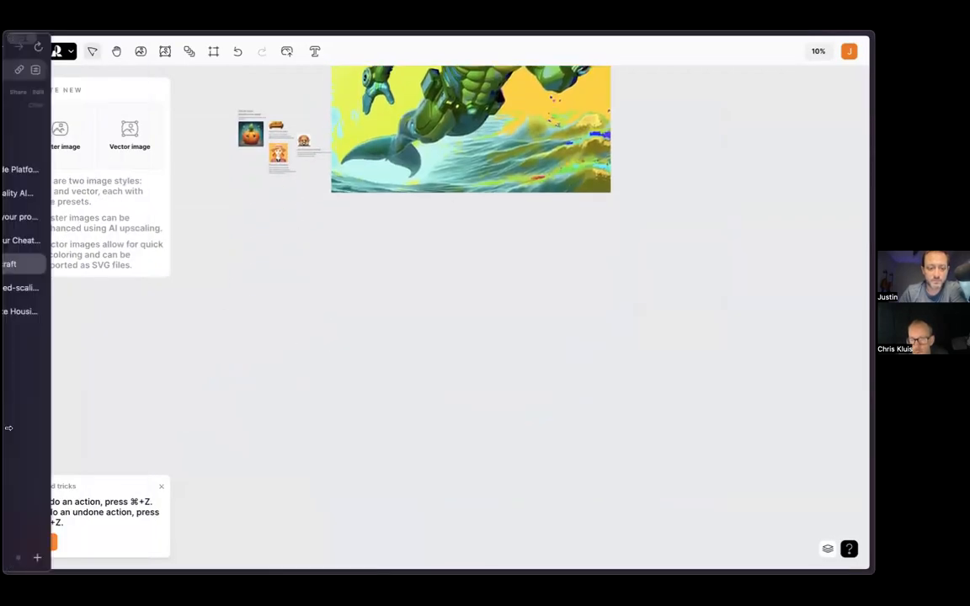
left_click_drag(21, 533, 178, 185)
left_click(381, 407)
left_click_drag(295, 286, 431, 329)
left_click_drag(568, 498, 601, 524)
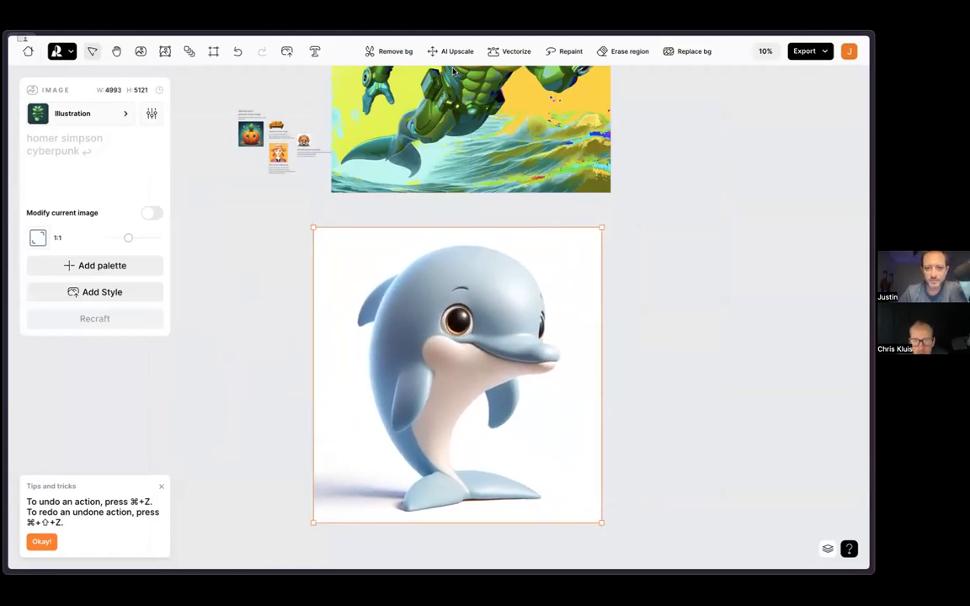
Try vectorizing the Pixar-style dolphin and undo the conversion.
left_click(507, 51)
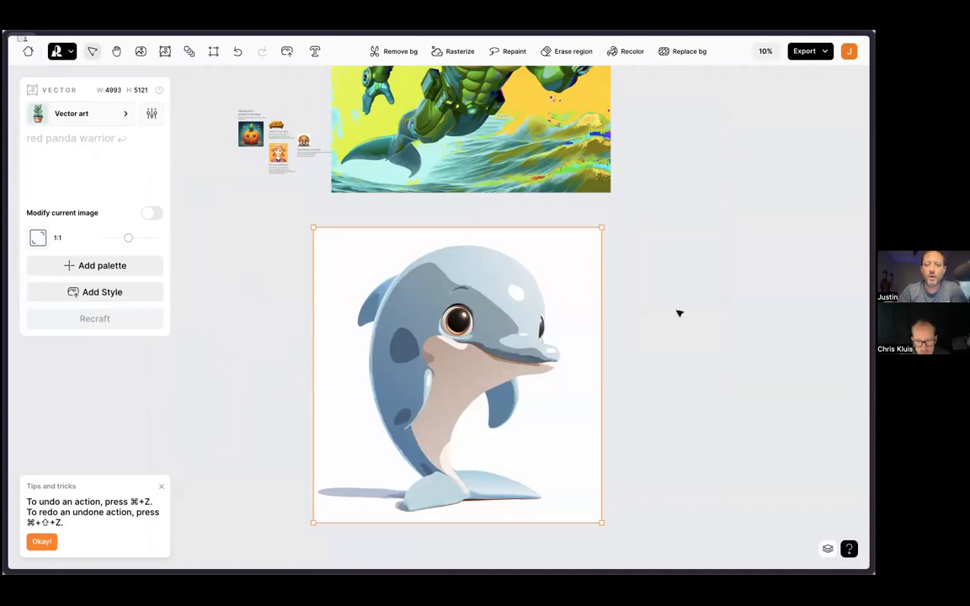
key("super+z")
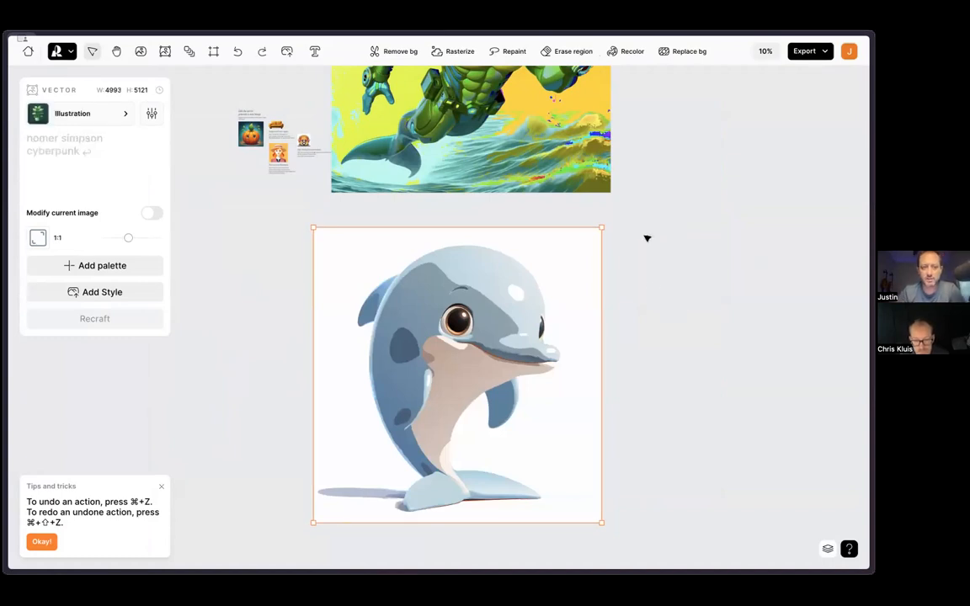
key("super+z")
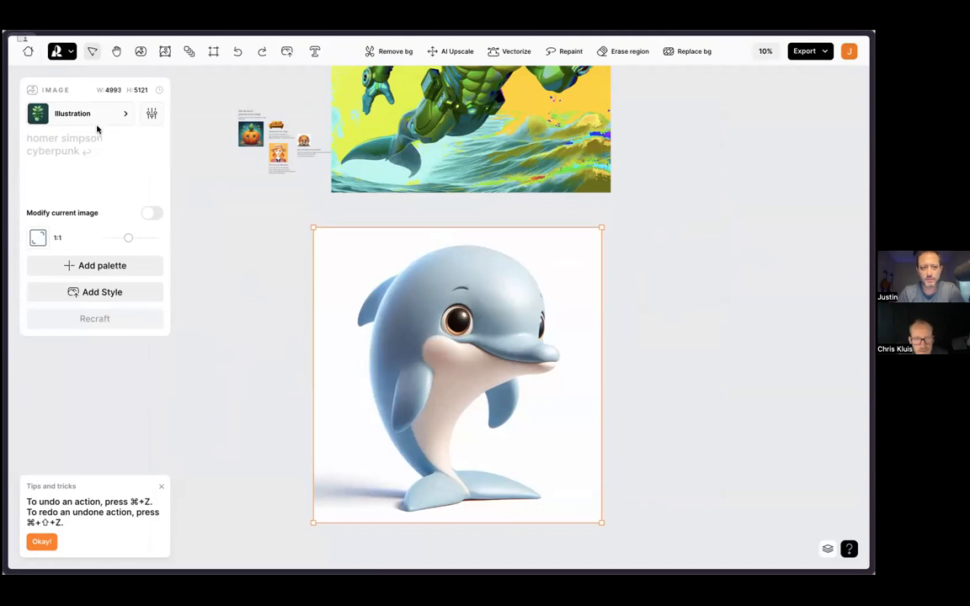
Vectorize the Pixar-style dolphin a second time, inspect the result up close, and undo it to compare with the original.
left_click(606, 255)
left_click(596, 337)
right_click(517, 296)
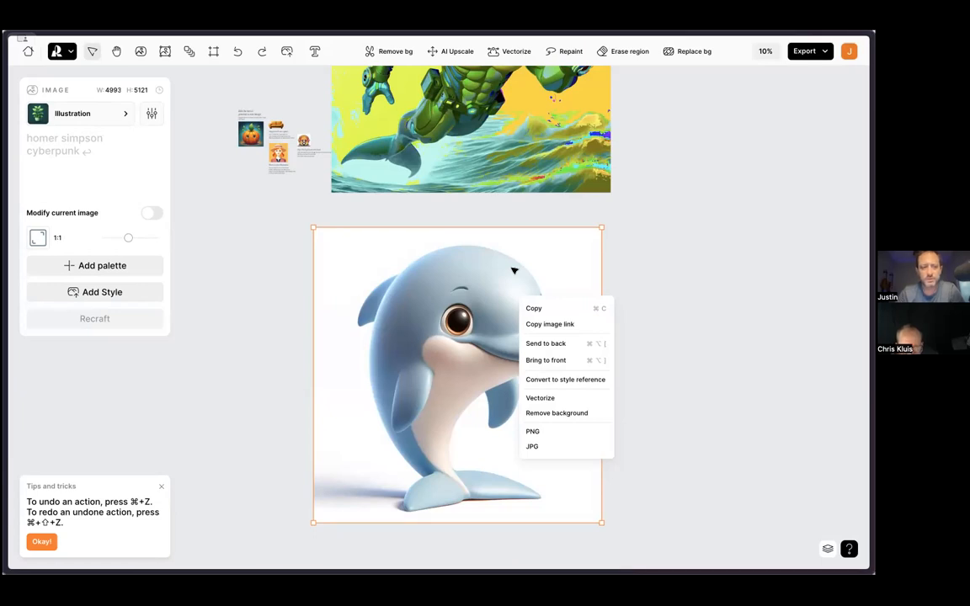
left_click(563, 397)
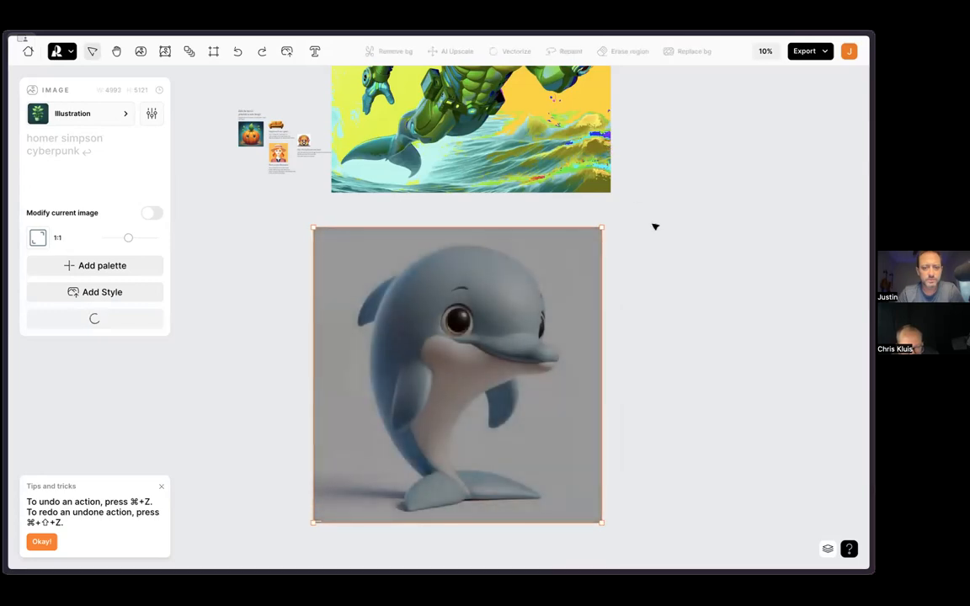
scroll(655, 227, "right", 3)
scroll(656, 228, "down", 2)
scroll(656, 230, "left", 2)
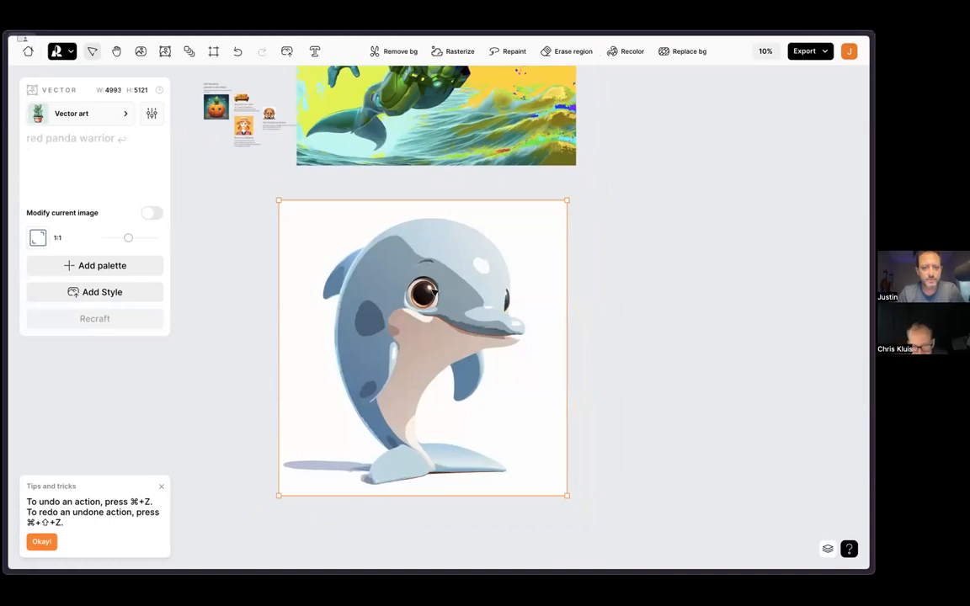
scroll(434, 291, "up", 3)
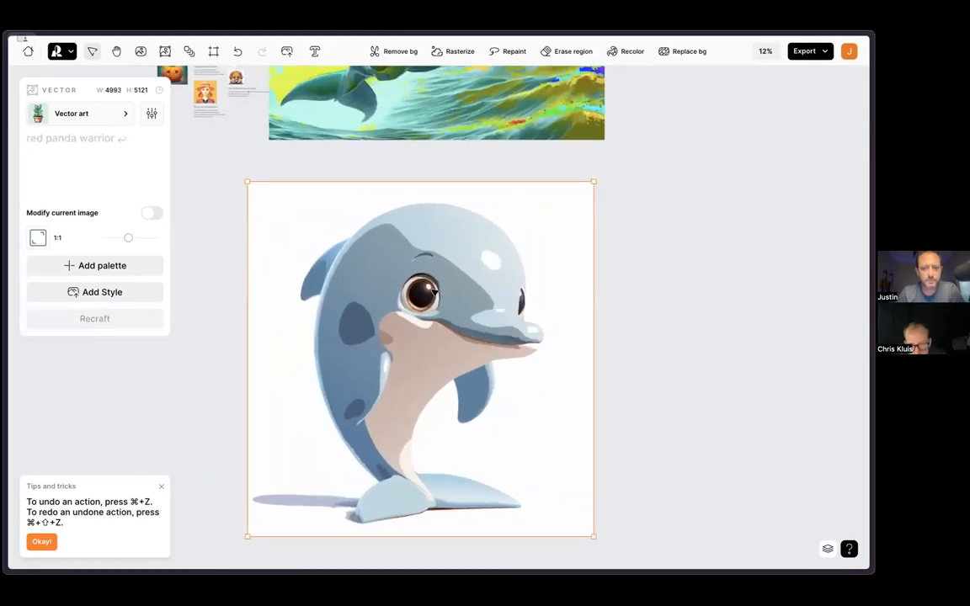
scroll(433, 290, "up", 2)
key("super+z")
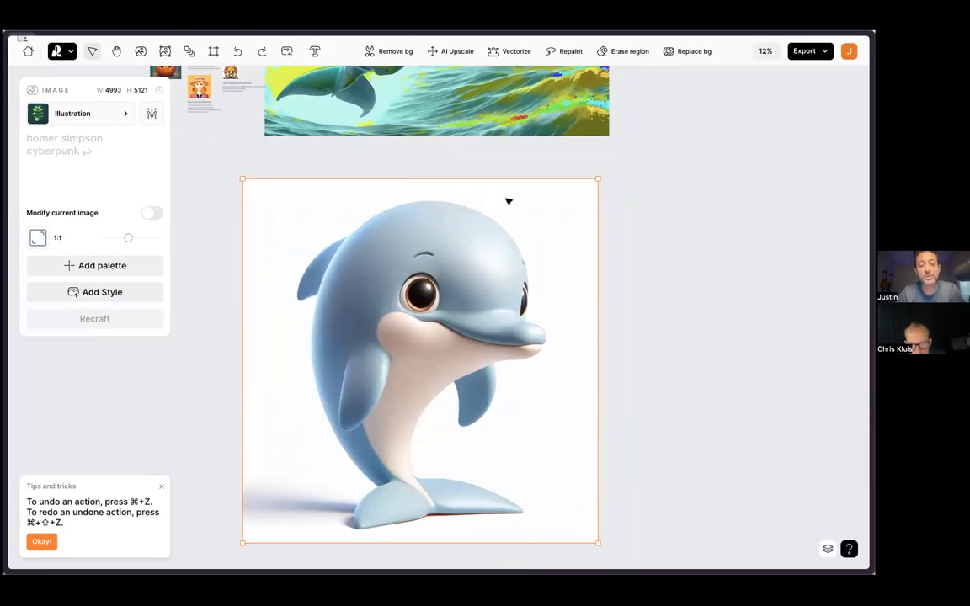
Convert the restored Pixar-style dolphin image into a vector graphic with Vectorize.
left_click(510, 53)
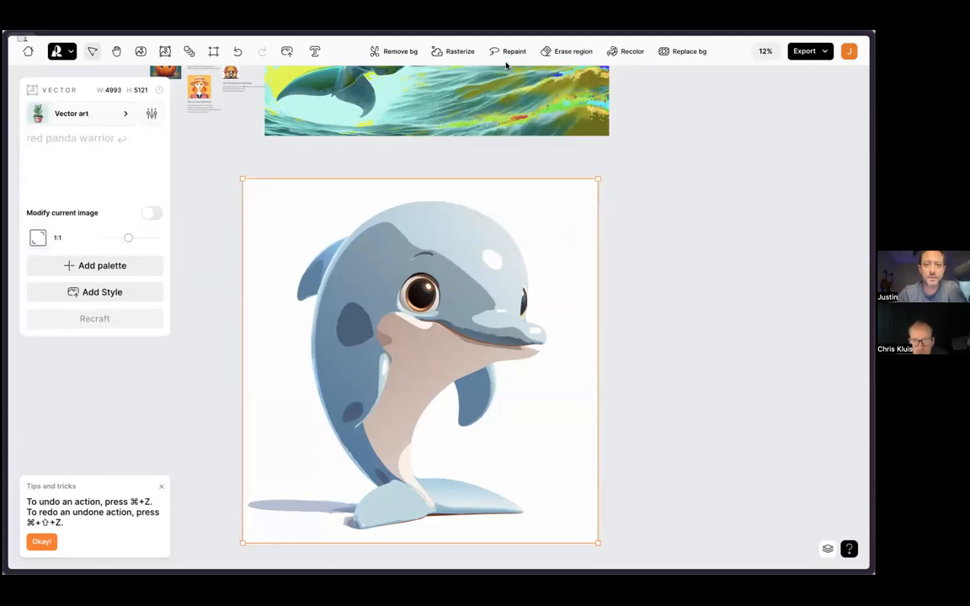
Try to repaint a region outlined loosely around the whole dolphin without a text prompt, and undo the repaint.
left_click(516, 52)
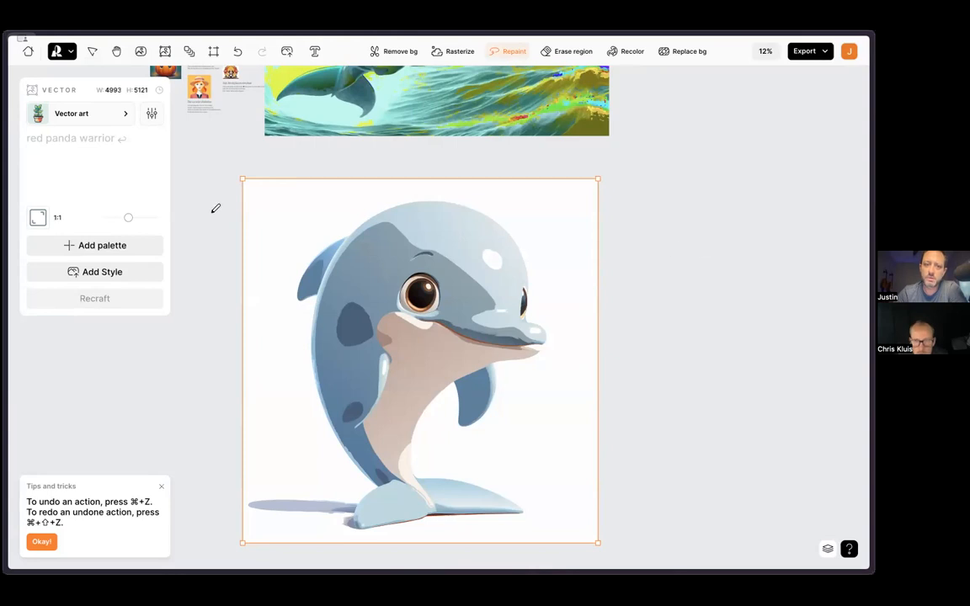
mouse_move(246, 179)
left_mouse_down()
mouse_move(287, 461)
mouse_move(381, 555)
mouse_move(559, 526)
mouse_move(584, 391)
mouse_move(564, 226)
mouse_move(451, 177)
mouse_move(394, 166)
mouse_move(271, 203)
mouse_move(232, 185)
left_mouse_up()
left_click(513, 51)
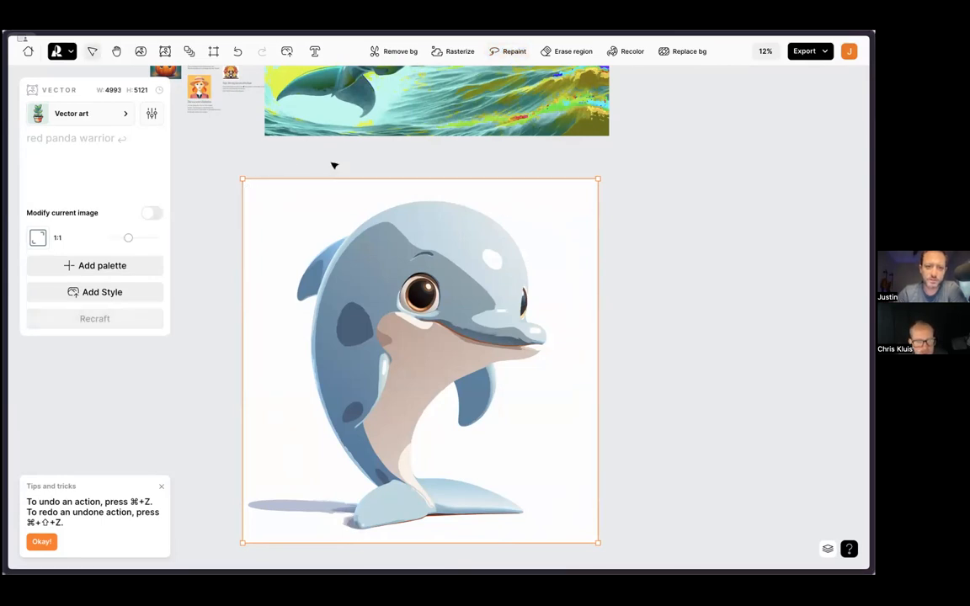
left_click(497, 59)
mouse_move(306, 184)
left_mouse_down()
mouse_move(163, 446)
mouse_move(288, 551)
mouse_move(509, 526)
mouse_move(577, 498)
mouse_move(579, 377)
mouse_move(546, 228)
mouse_move(437, 173)
mouse_move(309, 187)
left_mouse_up()
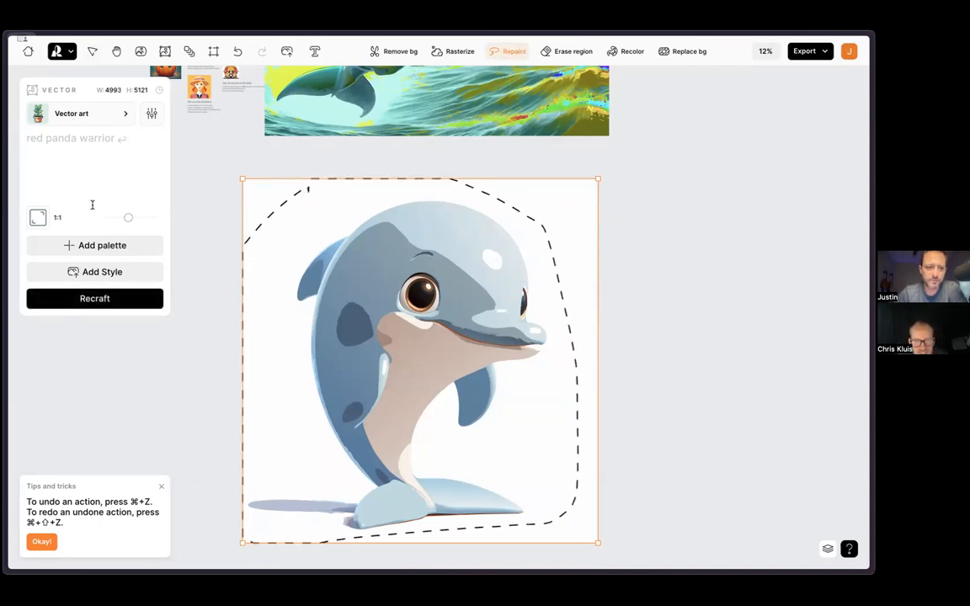
left_click(103, 298)
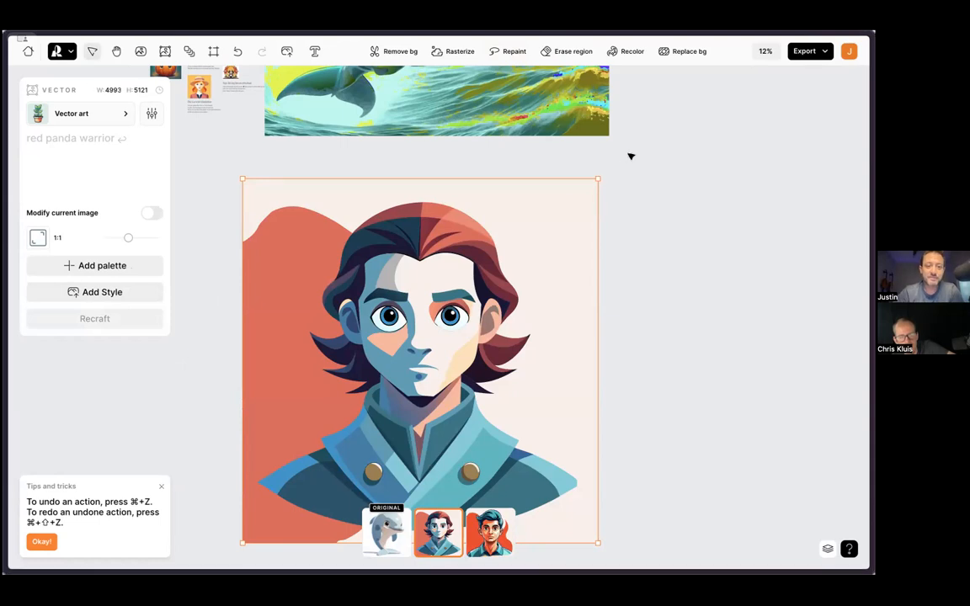
key("super+z")
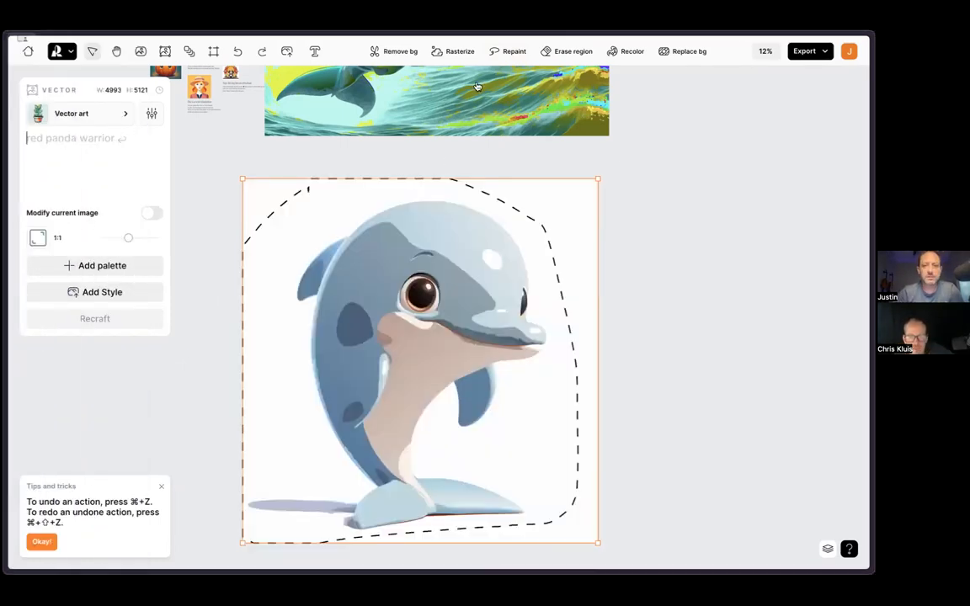
Clear the leftover repaint outline by leaving the canvas for the project overview and reopening the Onboarding project.
left_click(507, 53)
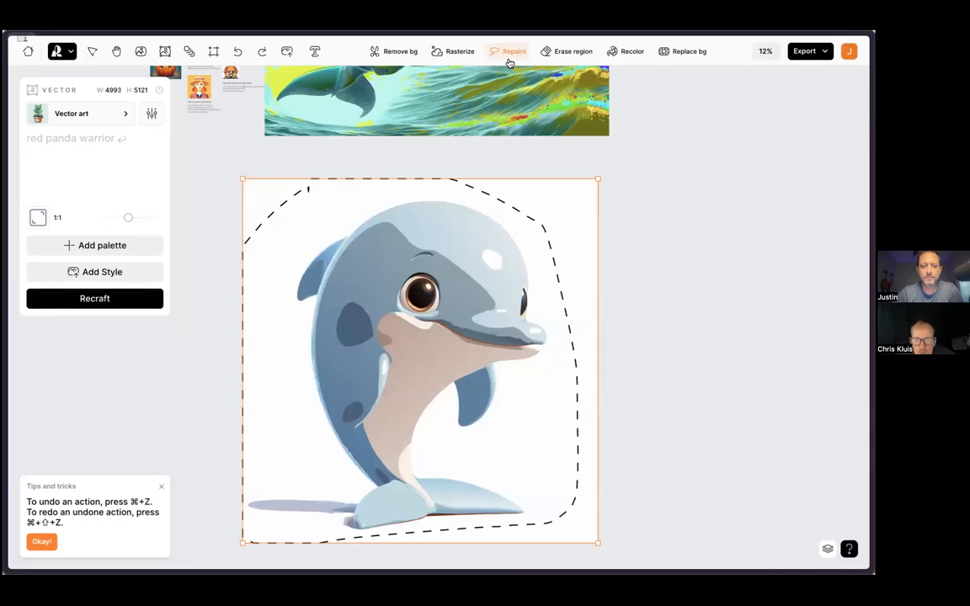
left_click(46, 540)
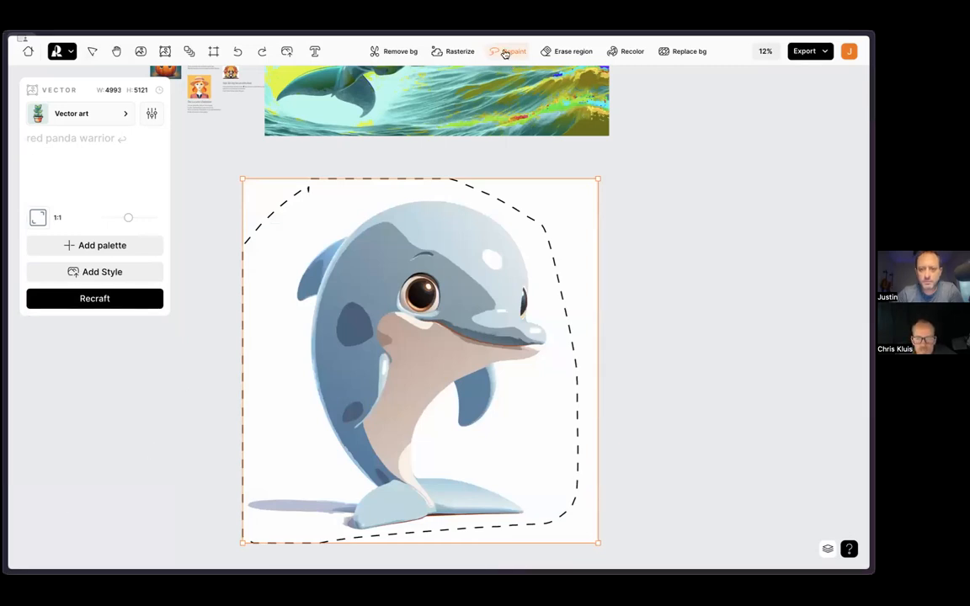
left_click(620, 145)
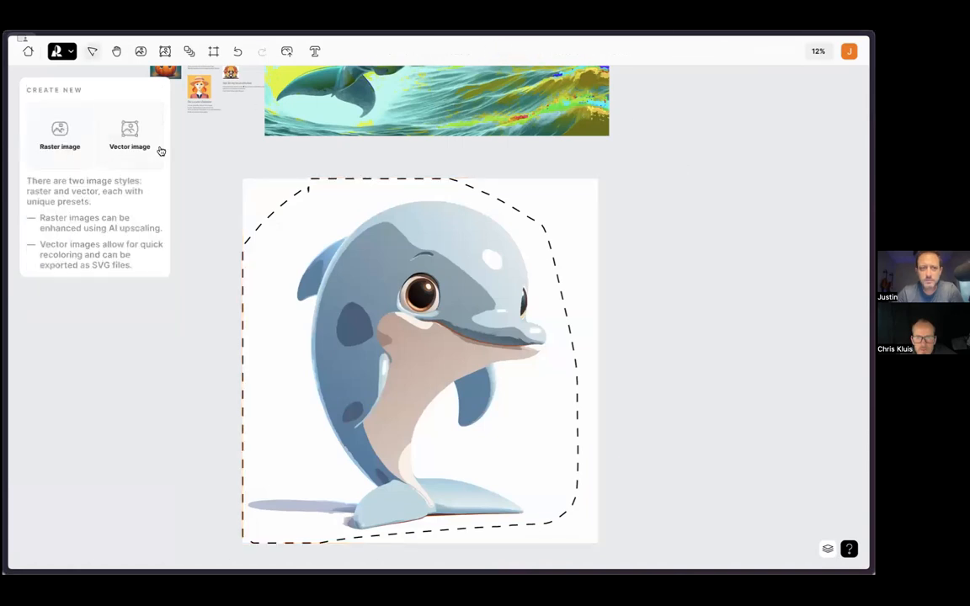
left_click(29, 52)
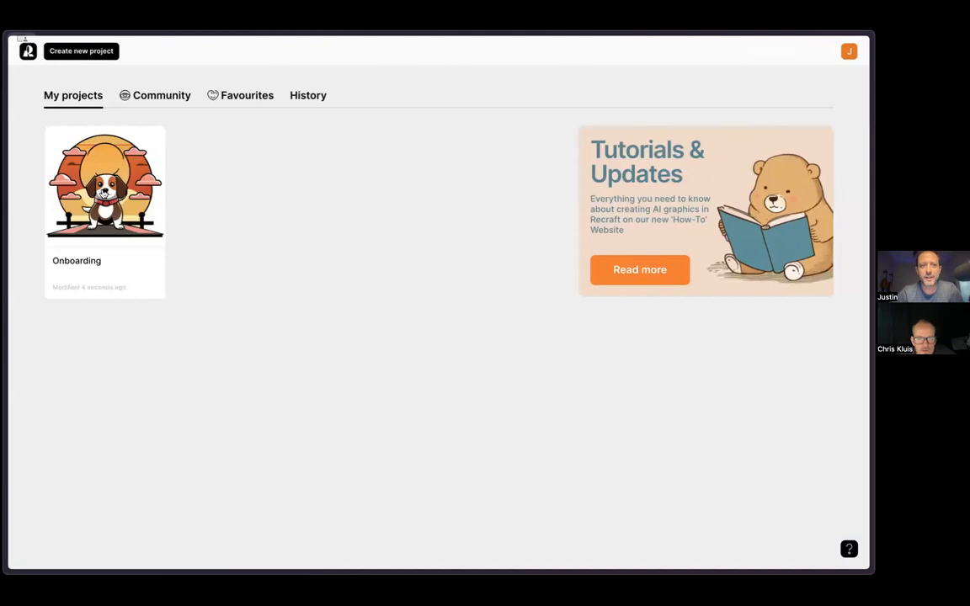
left_click(98, 182)
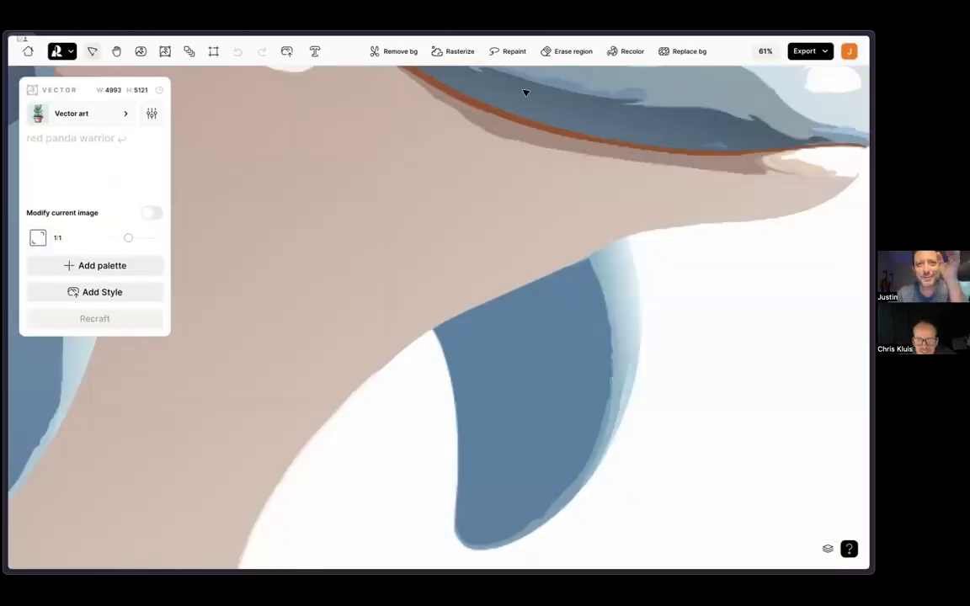
Outline a Repaint region enclosing the whole Pixar-style dolphin.
mouse_move(519, 56)
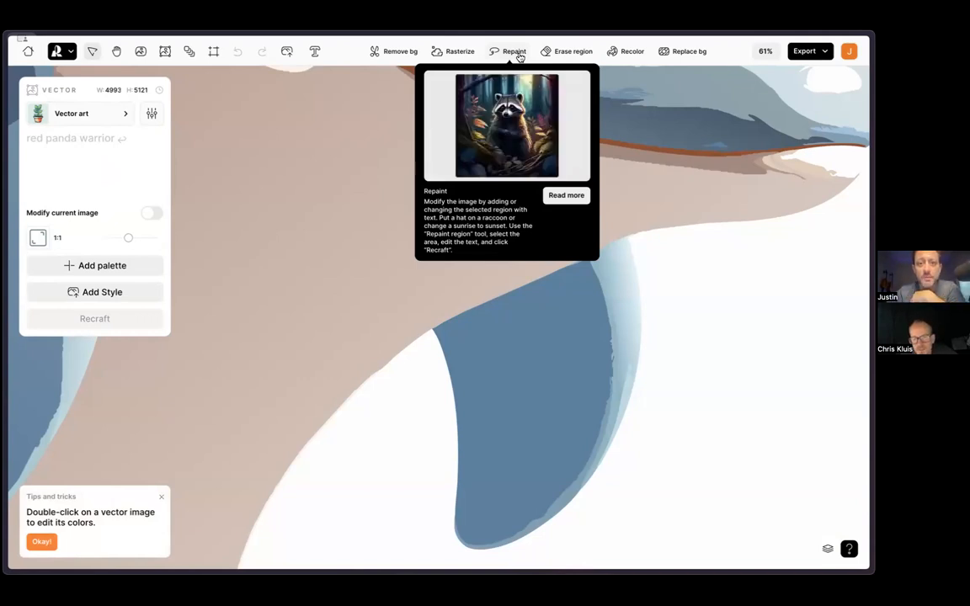
scroll(294, 242, "down", 10)
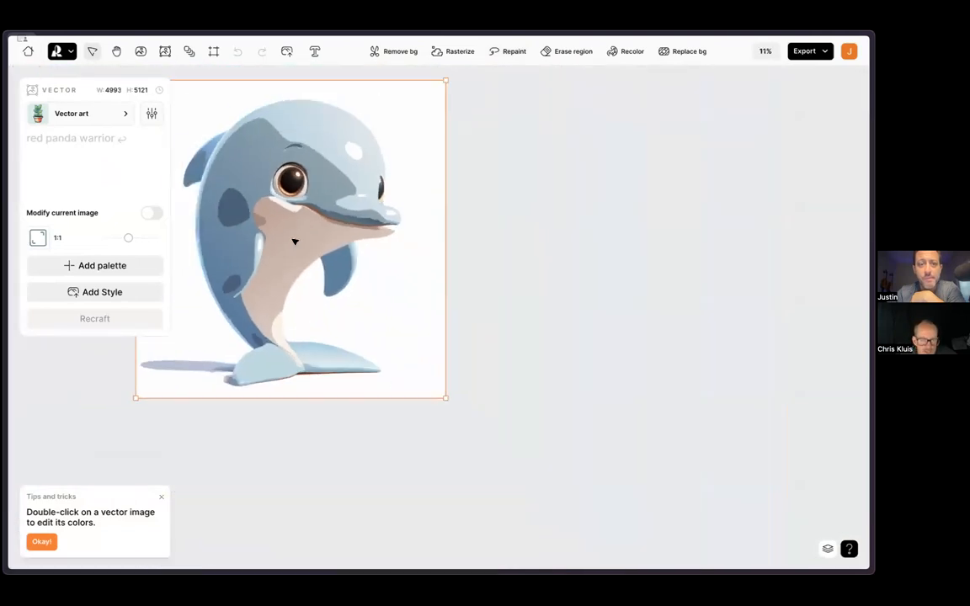
scroll(294, 242, "left", 5)
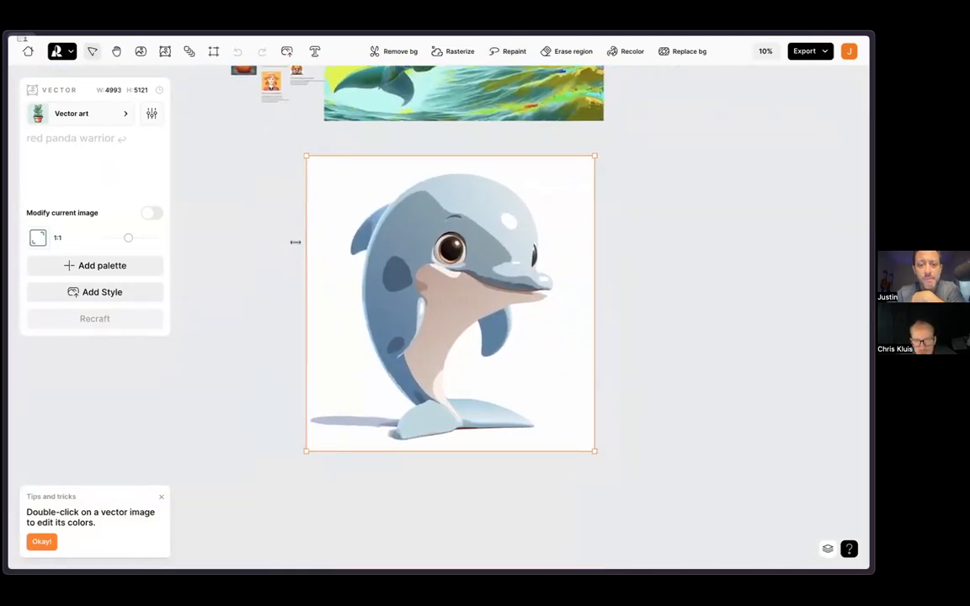
scroll(295, 242, "up", 3)
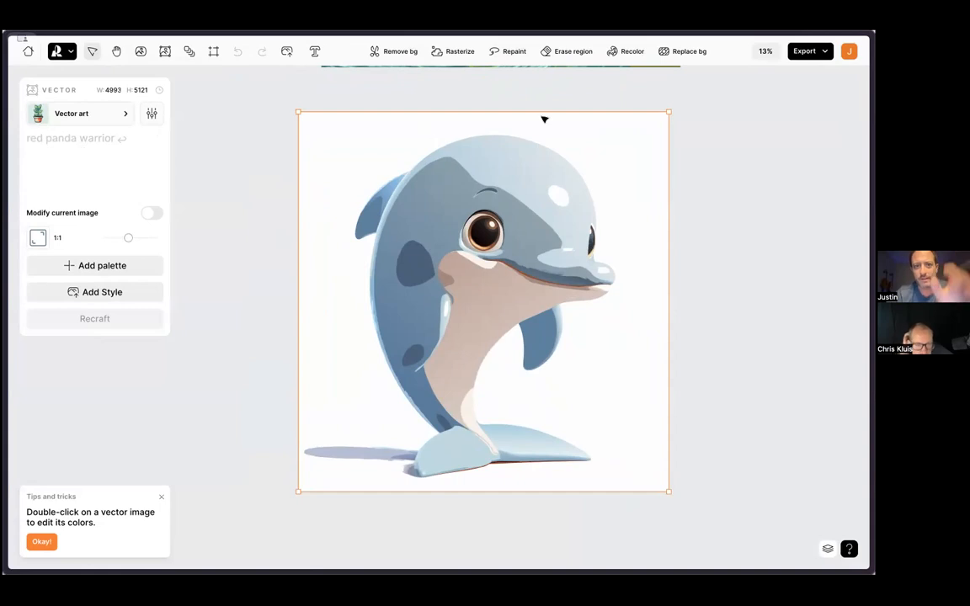
left_click(511, 54)
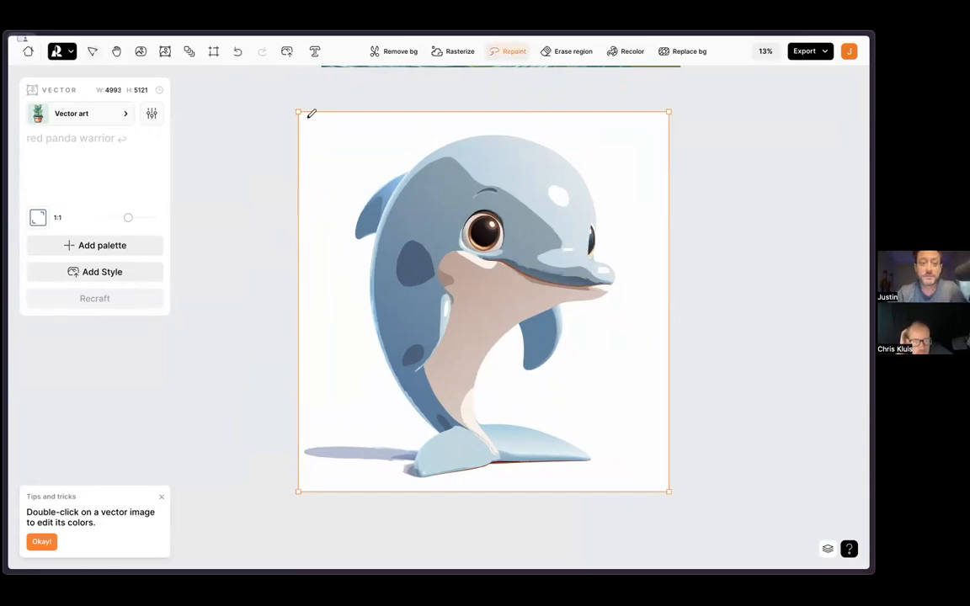
mouse_move(302, 116)
left_mouse_down()
mouse_move(316, 384)
mouse_move(305, 471)
mouse_move(499, 477)
mouse_move(691, 460)
mouse_move(644, 345)
mouse_move(647, 158)
mouse_move(356, 90)
mouse_move(296, 118)
left_mouse_up()
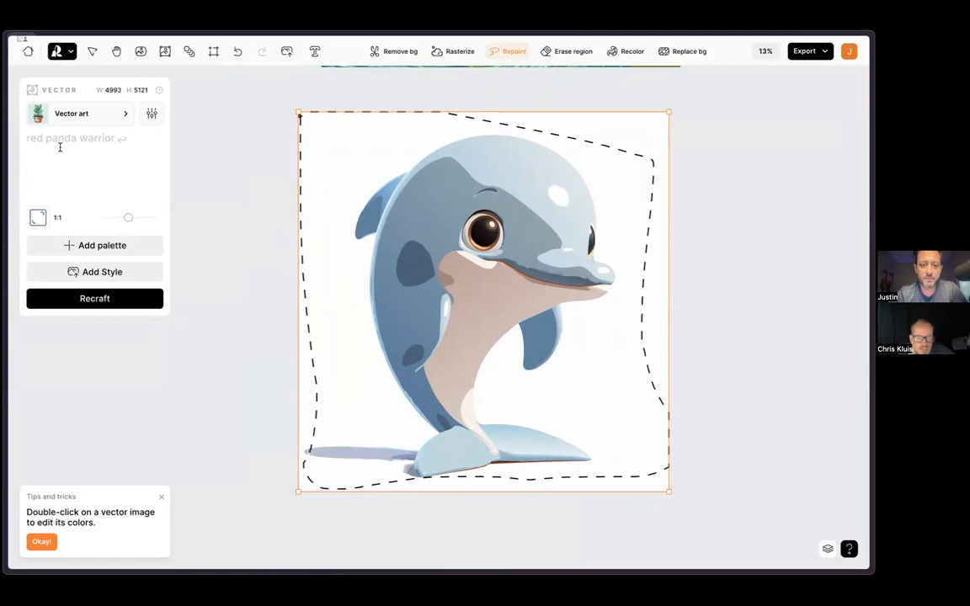
type("piz")
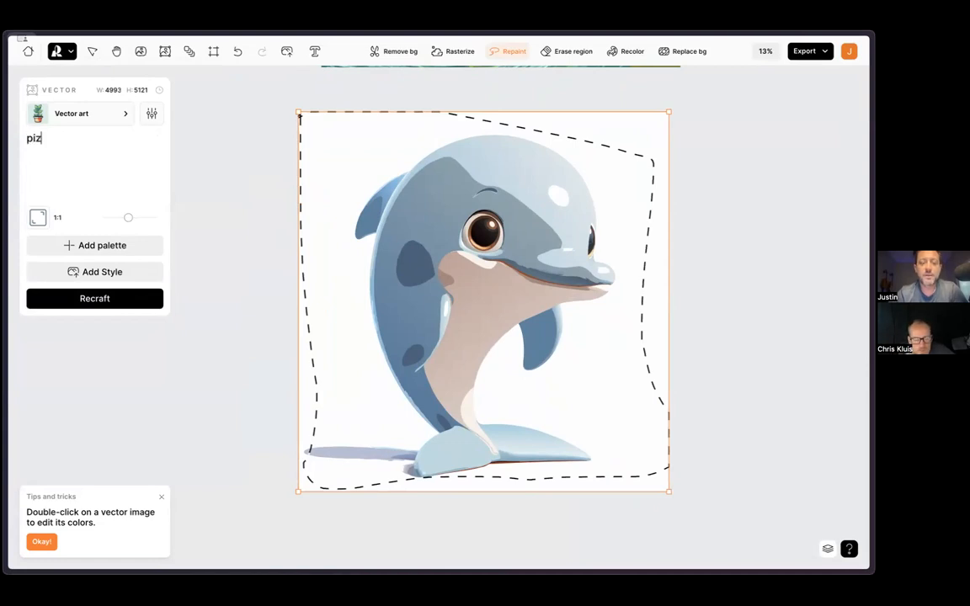
key("BackSpace")
key("BackSpace")
key("BackSpace")
Switch to ChatGPT and copy "pixar like image of a dolphin with no background" from the dolphin image prompt.
mouse_move(7, 166)
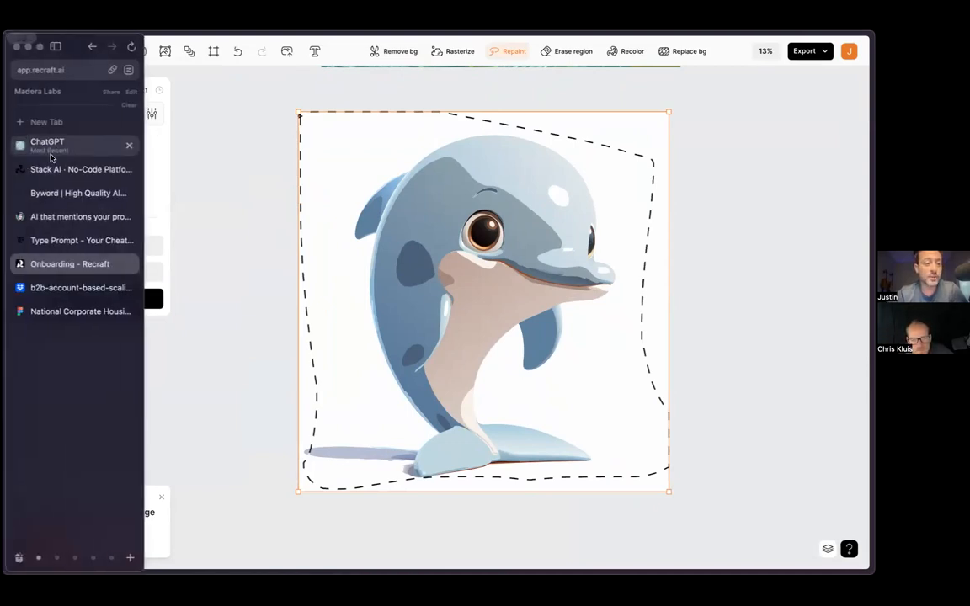
left_click(46, 140)
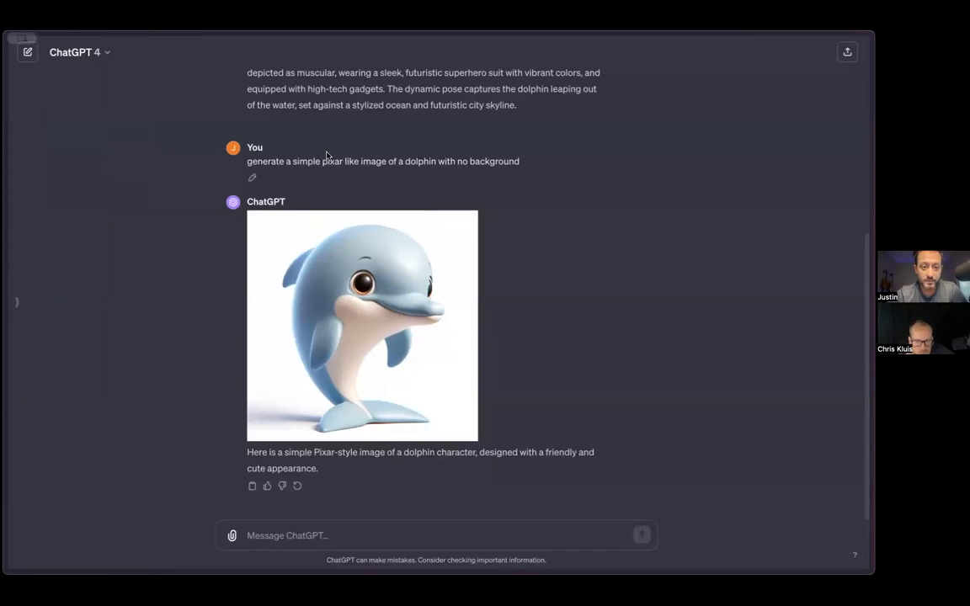
left_click_drag(323, 161, 522, 159)
key("super+c")
mouse_move(6, 168)
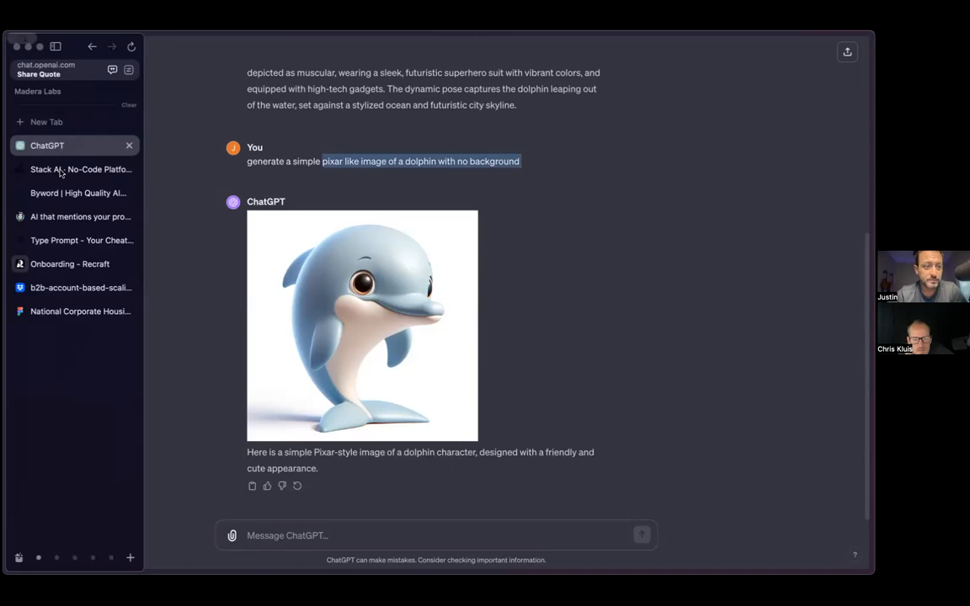
Return to Recraft and repaint the outlined region with the prompt "pixar like image of a dolphin with no background".
left_click(70, 264)
left_click(65, 142)
key("super+v")
left_click(118, 298)
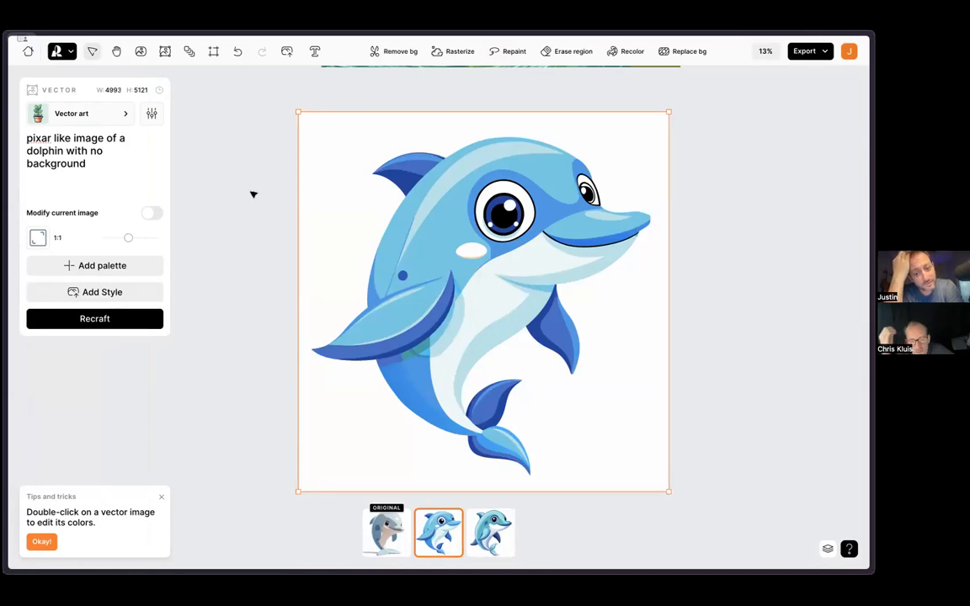
Compare the two generated dolphin variants and choose the second, teal one.
left_click(491, 532)
left_click(446, 534)
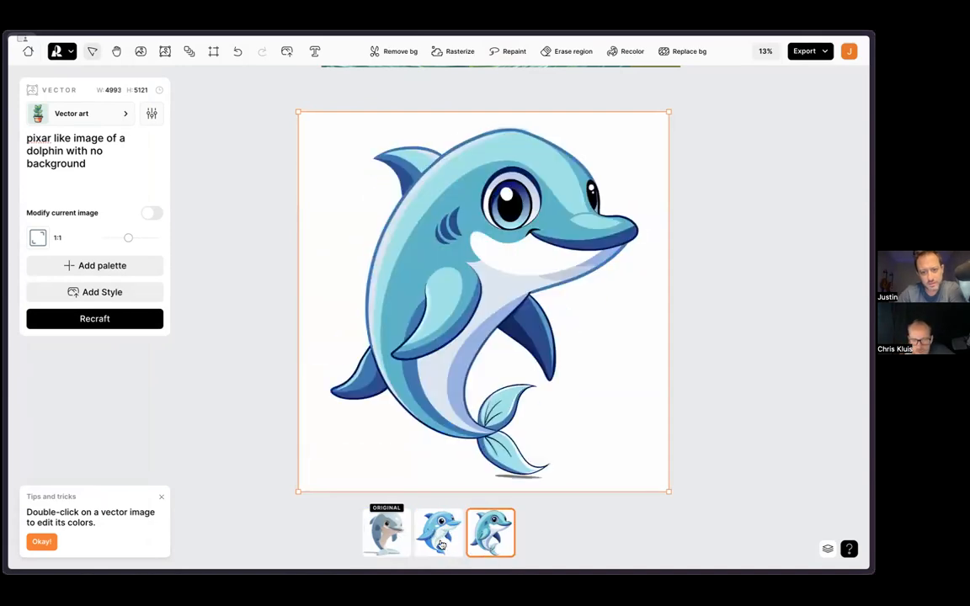
left_click(486, 544)
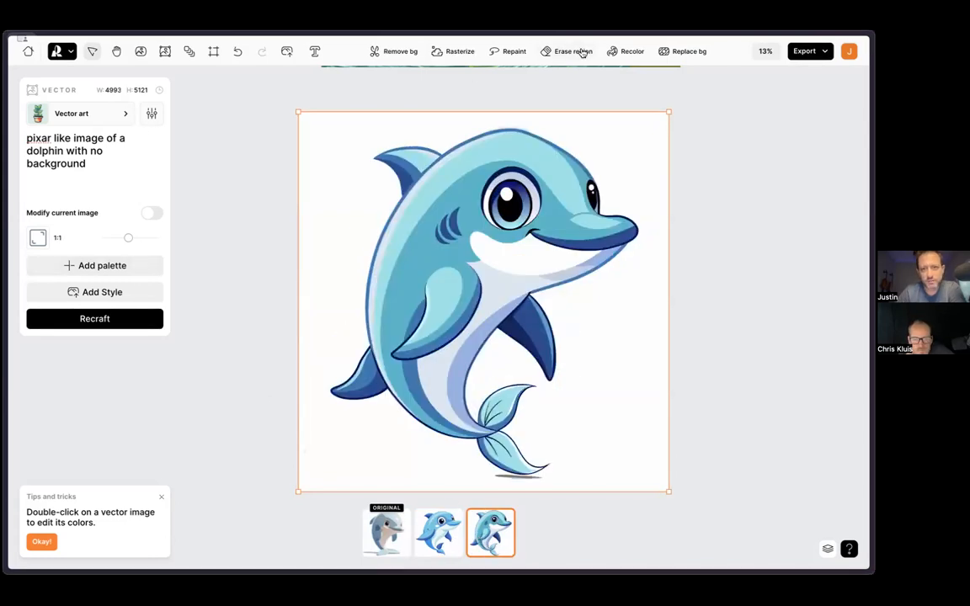
Recolor the teal dolphin by trying several preset palettes, ending with the navy, yellow and cream palette.
left_click(625, 53)
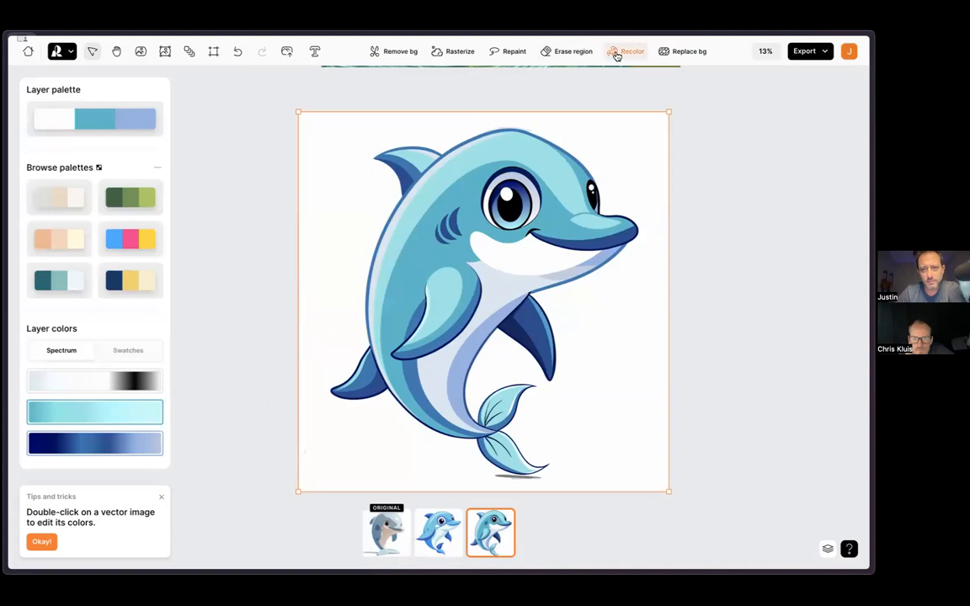
left_click(122, 243)
left_click(128, 202)
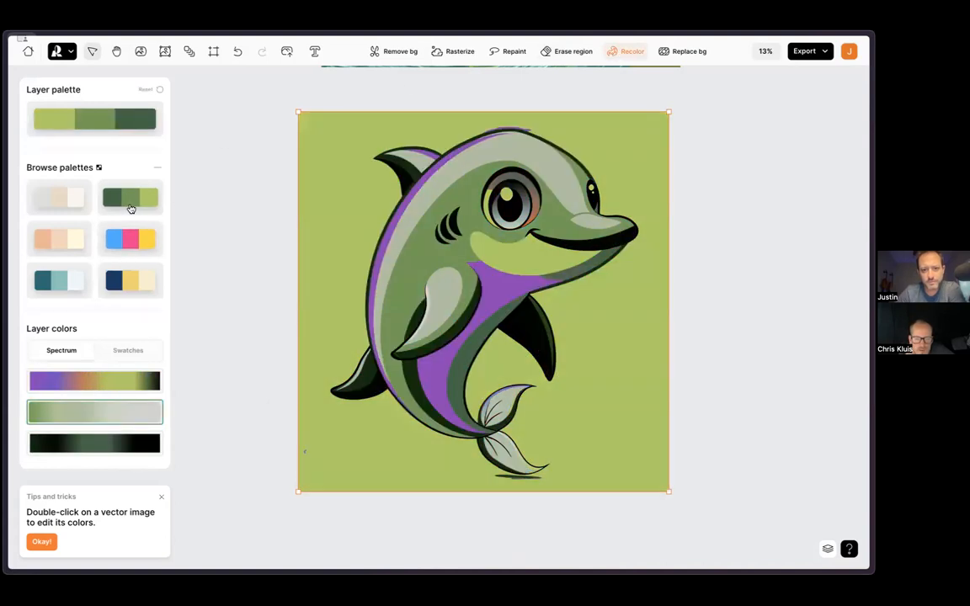
left_click(57, 285)
left_click(114, 280)
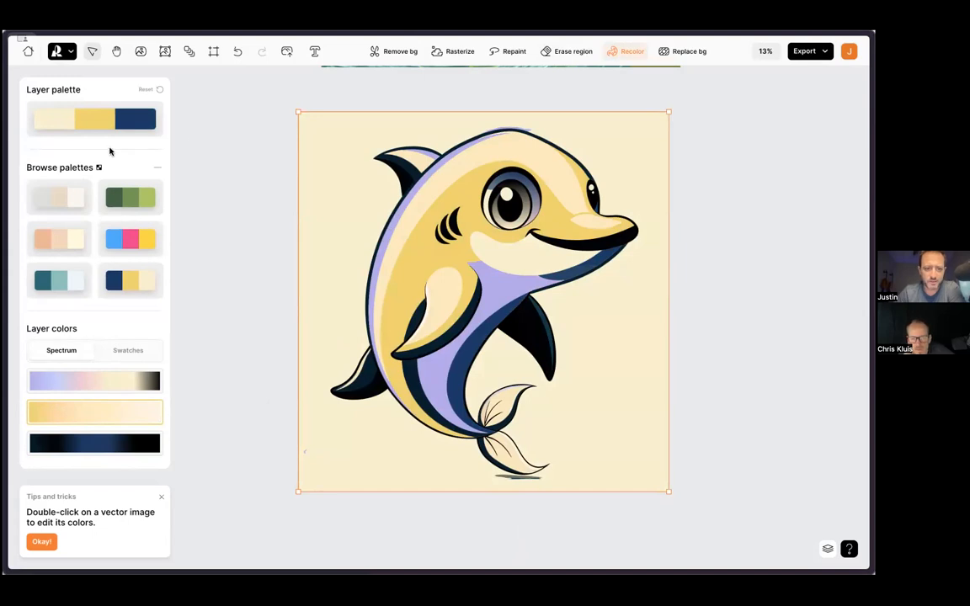
left_click(133, 202)
left_click(129, 236)
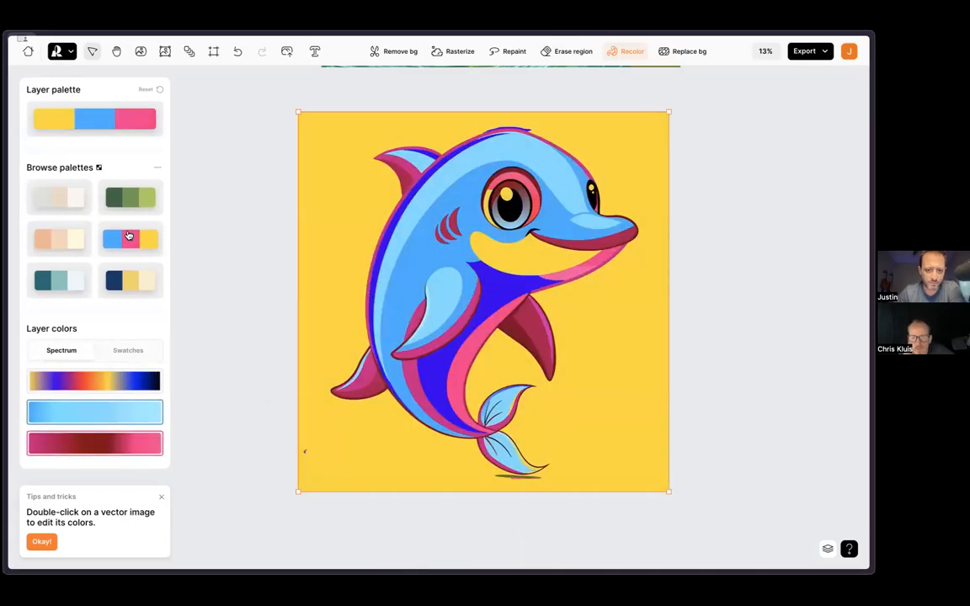
left_click(122, 276)
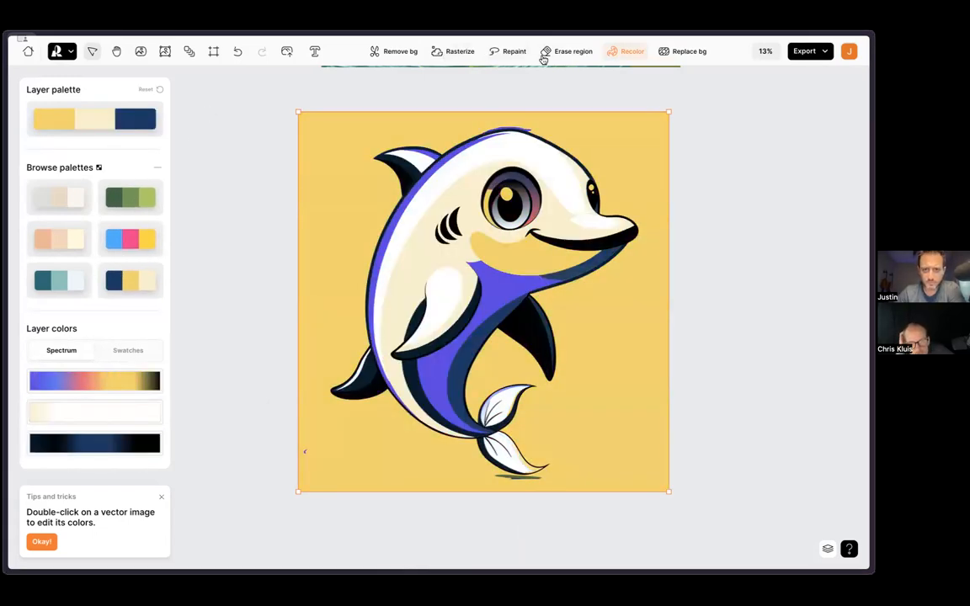
Try Replace bg on the recolored dolphin twice, undoing and leaving the background replacement.
left_click(704, 56)
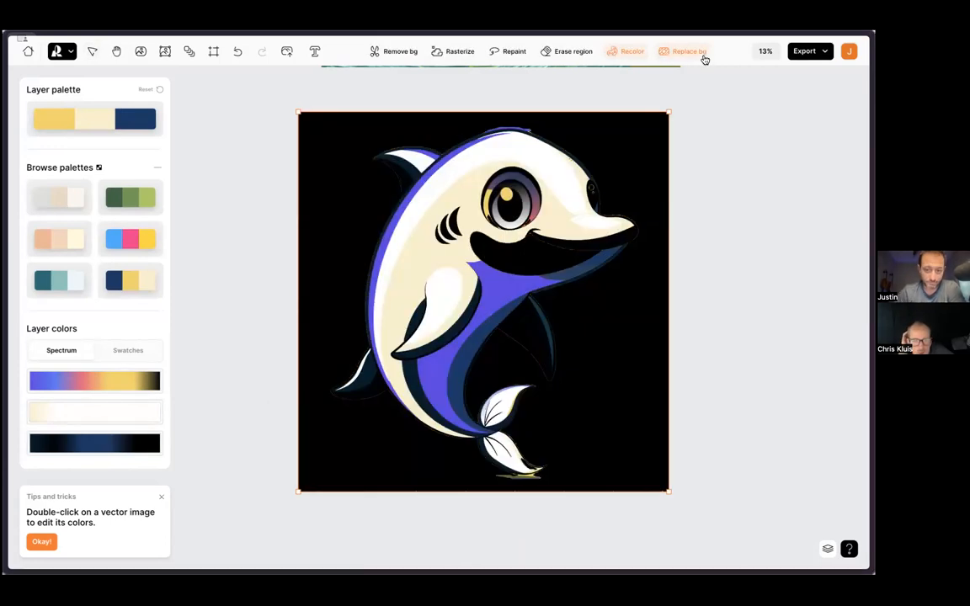
left_click_drag(548, 187, 515, 169)
key("ctrl+z")
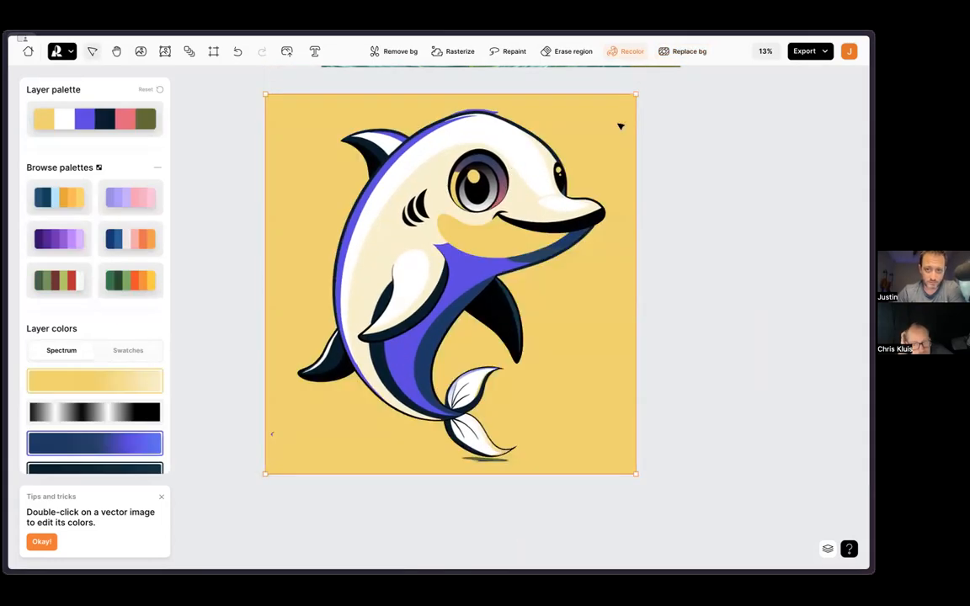
left_click(679, 51)
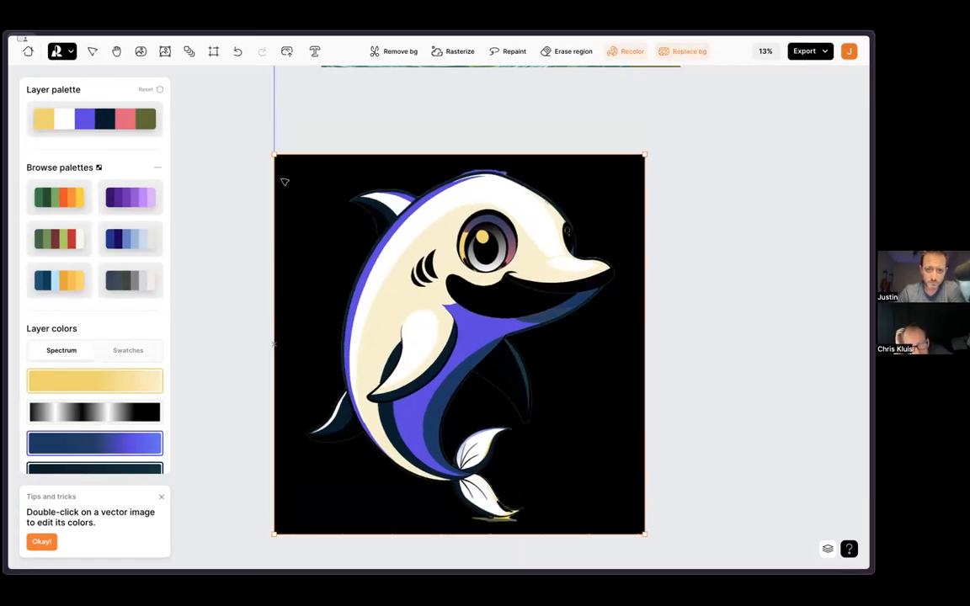
left_click(682, 95)
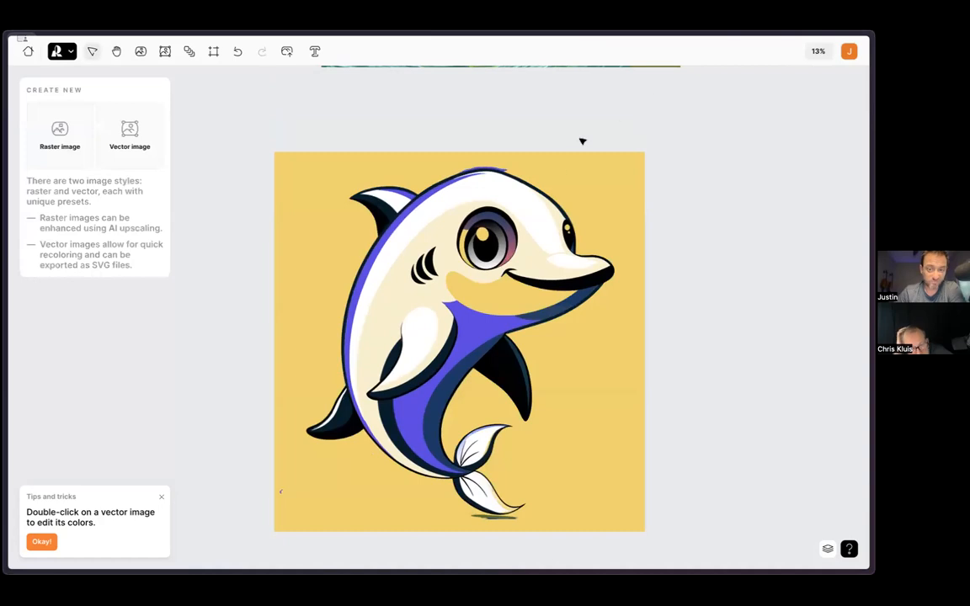
Select the recolored dolphin, dismiss the tip, and look over both dolphin images on the canvas.
left_click(562, 181)
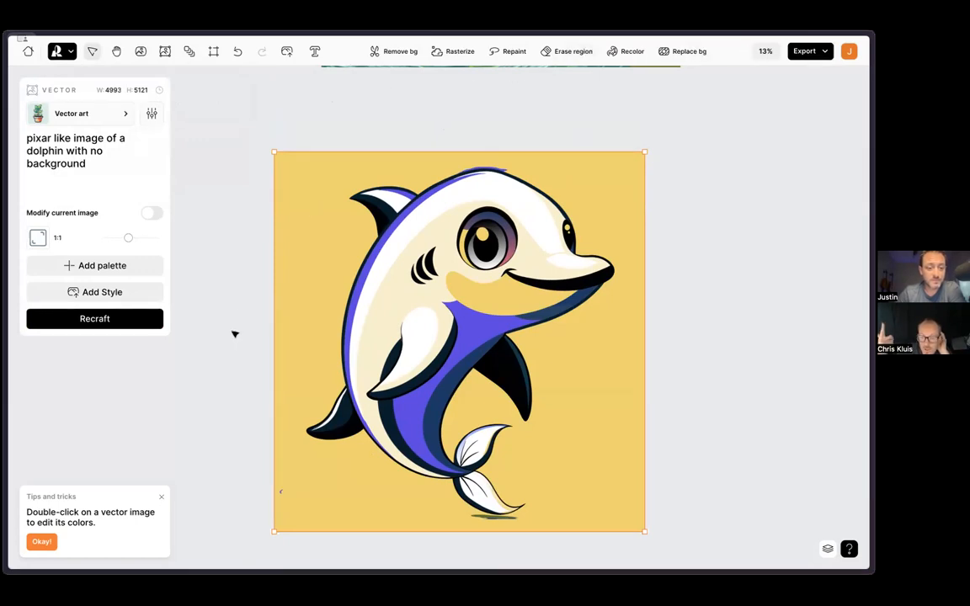
scroll(234, 334, "down", 1)
left_click(161, 497)
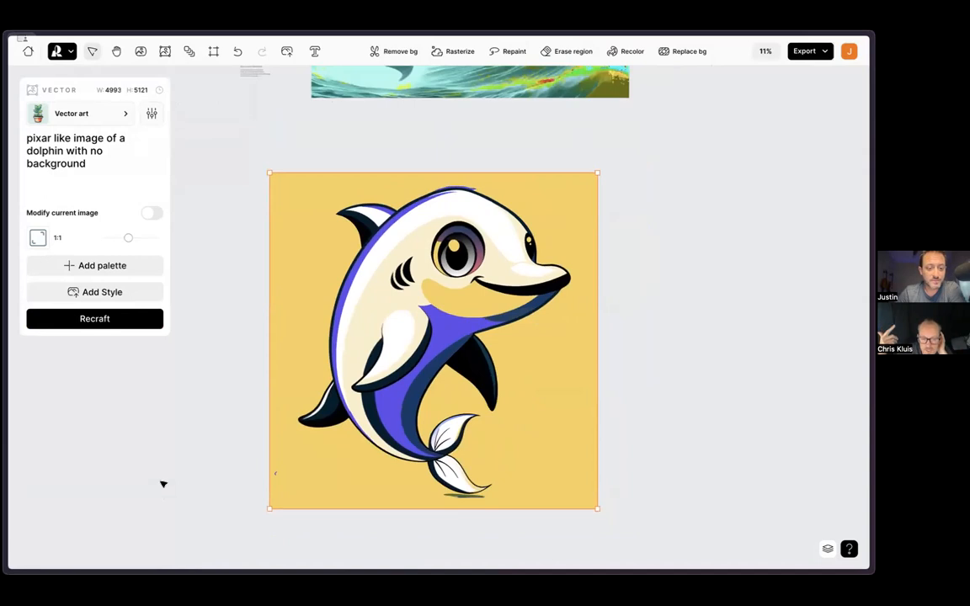
scroll(234, 273, "down", 1)
scroll(234, 273, "up", 5)
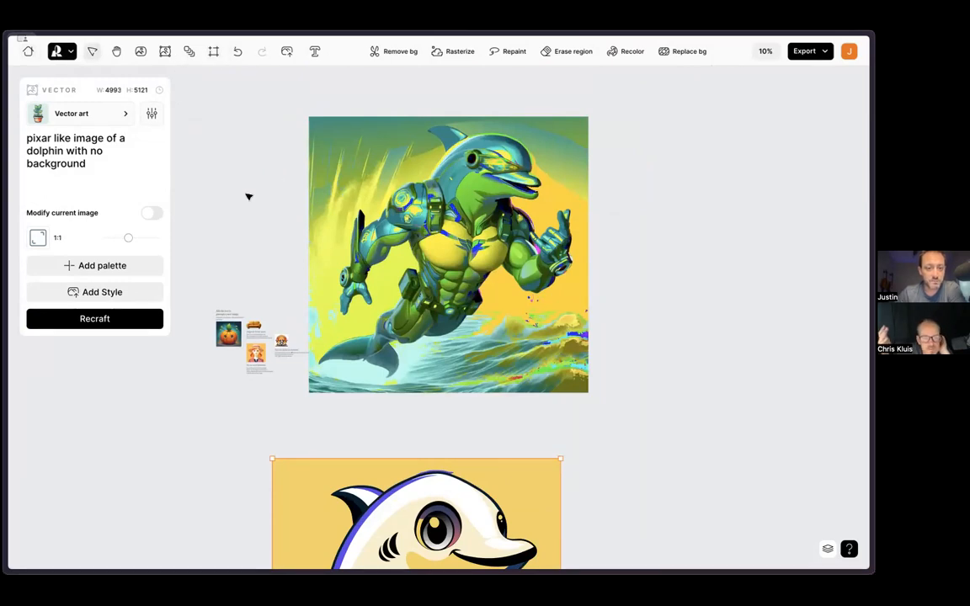
scroll(248, 197, "down", 5)
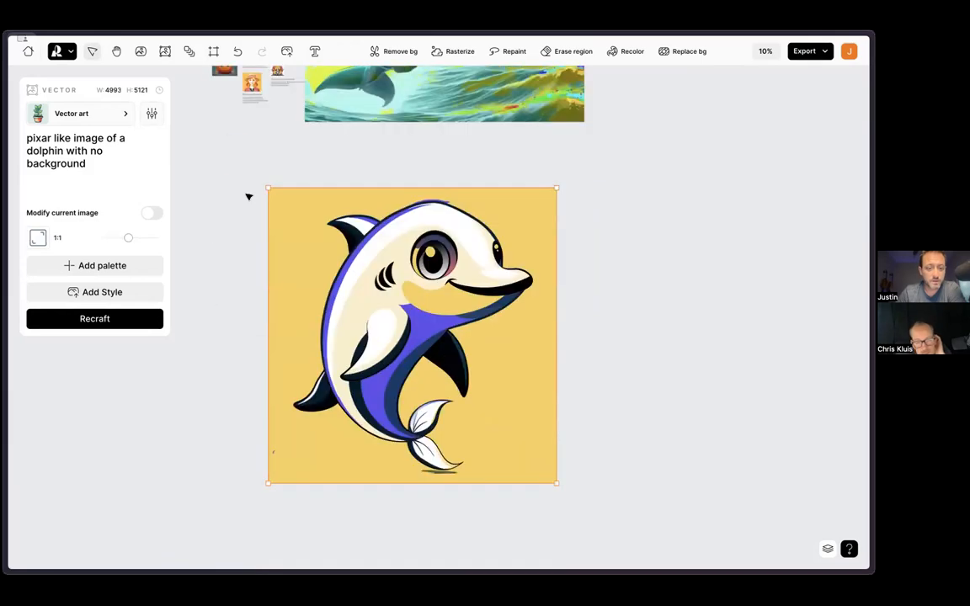
Undo and redo the recent changes to the recolored dolphin, and open and leave its Recolor settings.
key("ctrl+z")
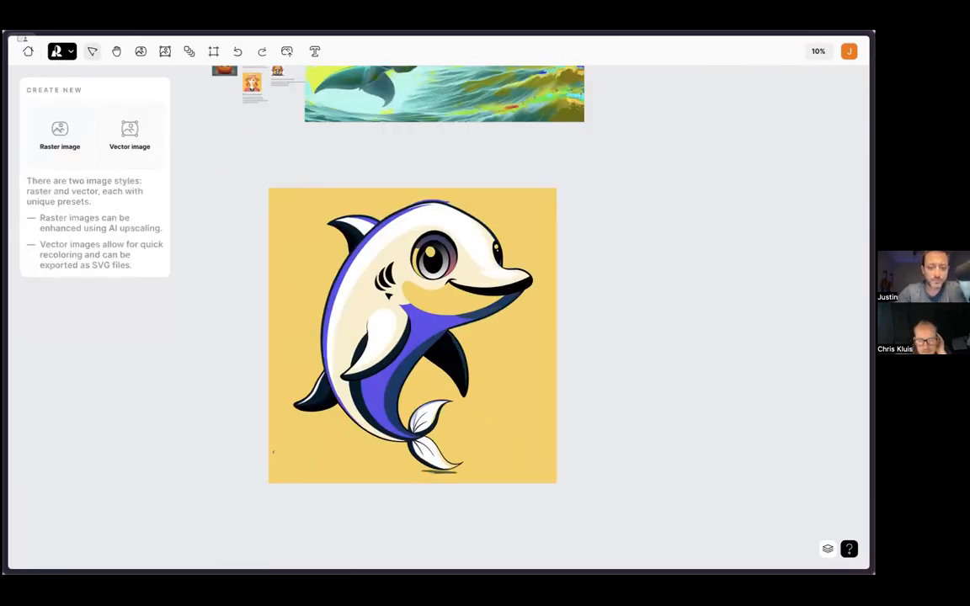
key("ctrl+shift+z")
key("ctrl+z")
key("ctrl+shift+z")
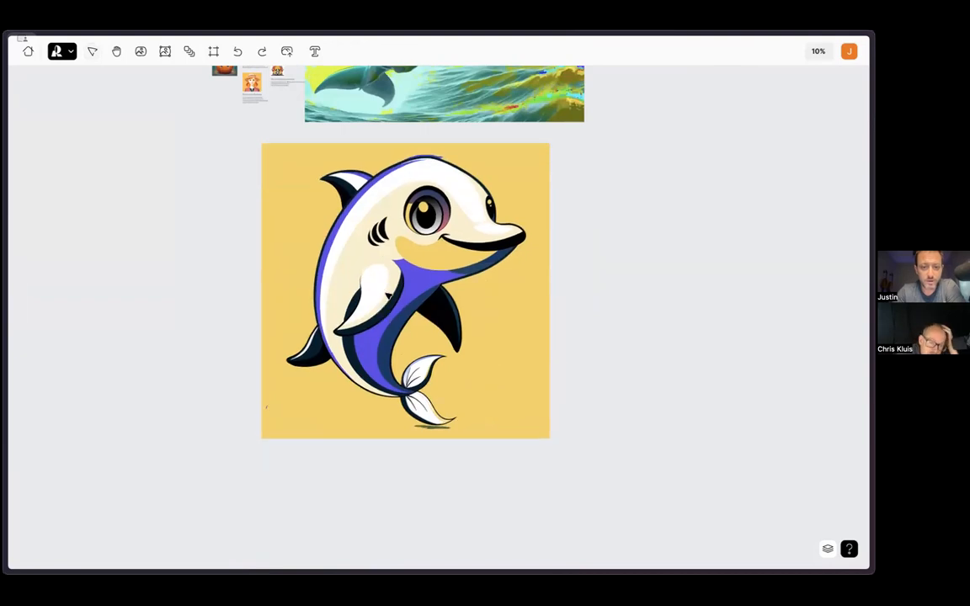
left_click(626, 51)
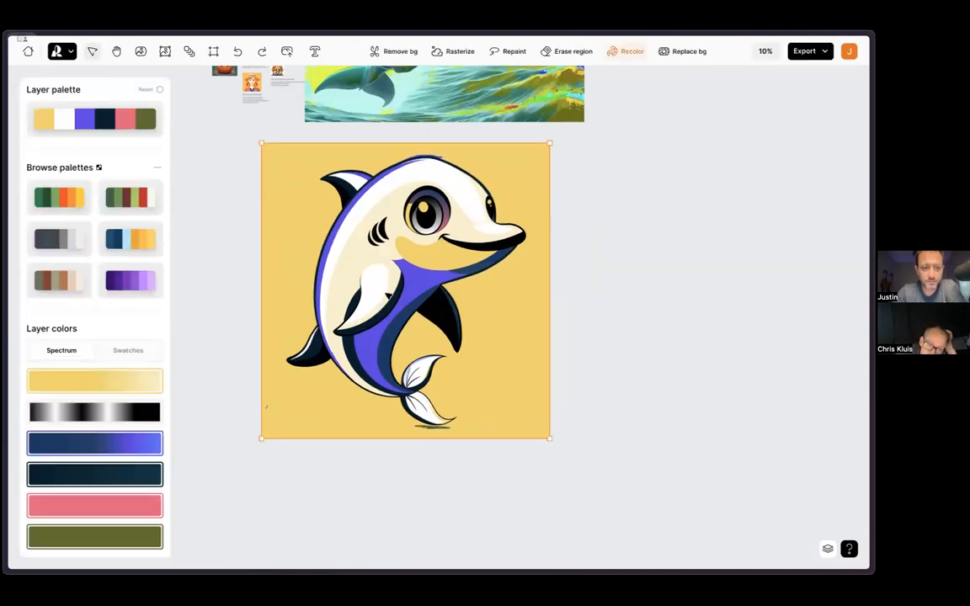
left_click(245, 143)
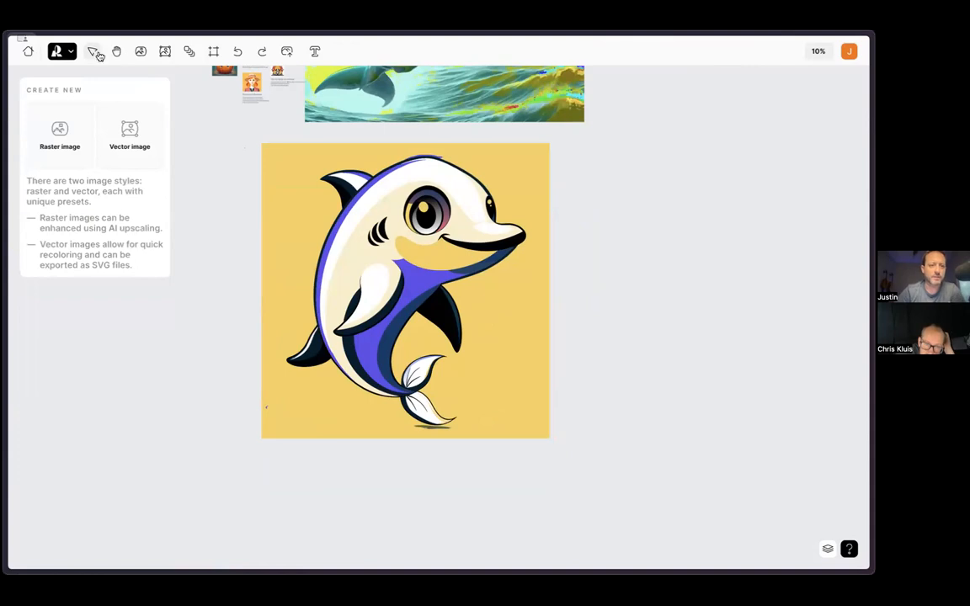
scroll(542, 281, "right", 10)
scroll(541, 281, "up", 8)
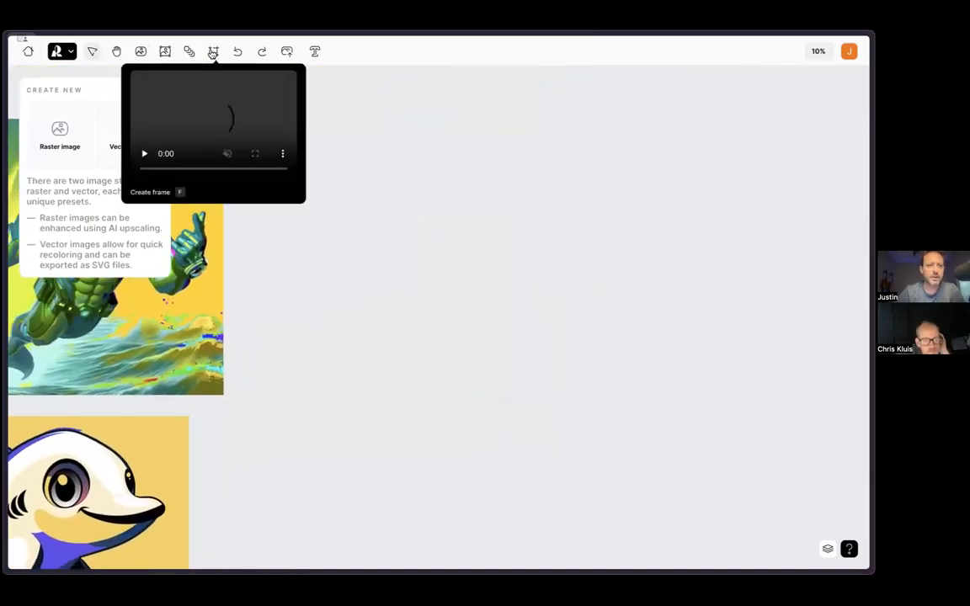
left_click(167, 54)
left_click_drag(352, 134, 628, 387)
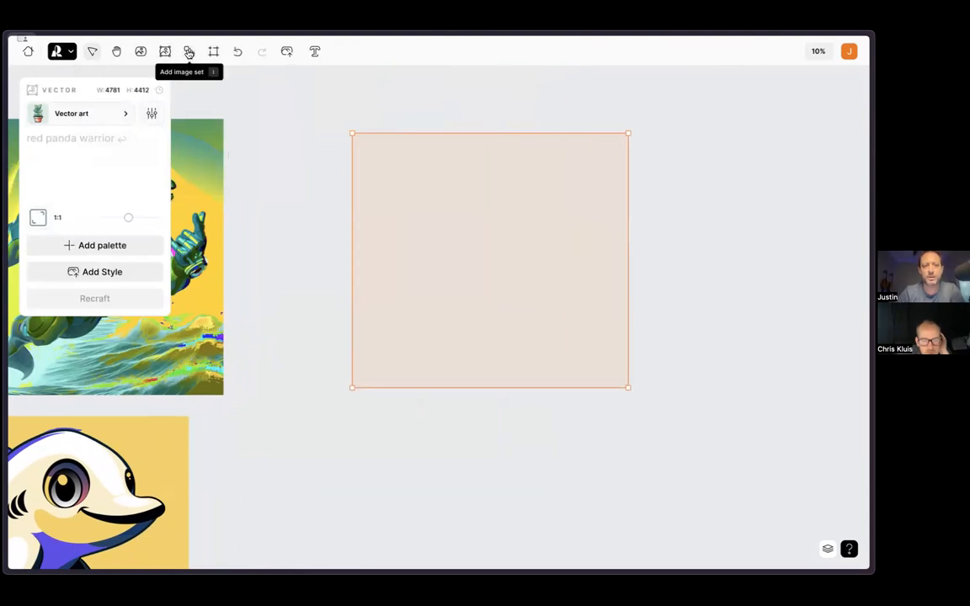
left_click(295, 142)
left_click(410, 195)
key("Delete")
Place a new image set on the empty canvas beside the dolphin images and give it the Line art style.
left_click(171, 50)
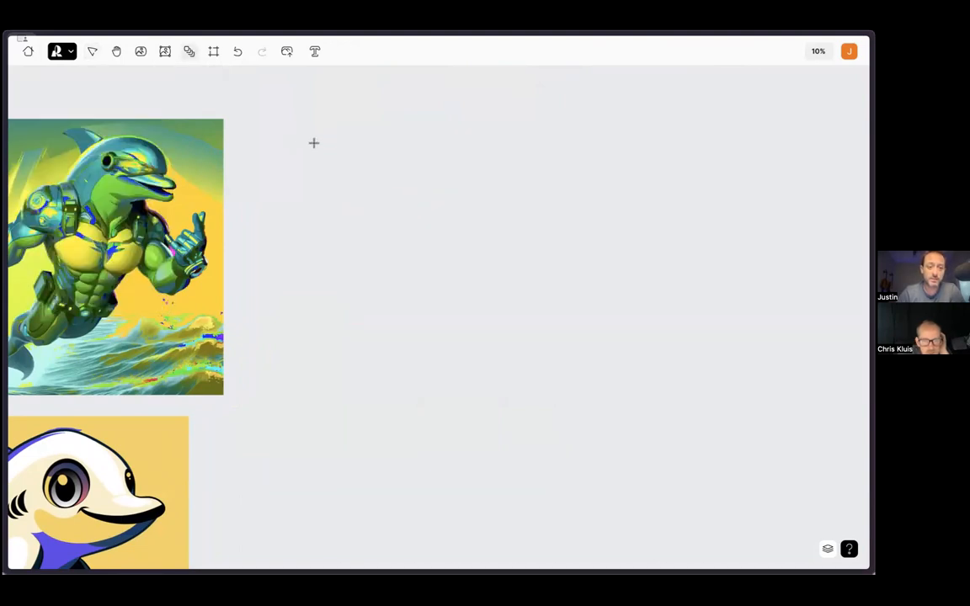
left_click(314, 143)
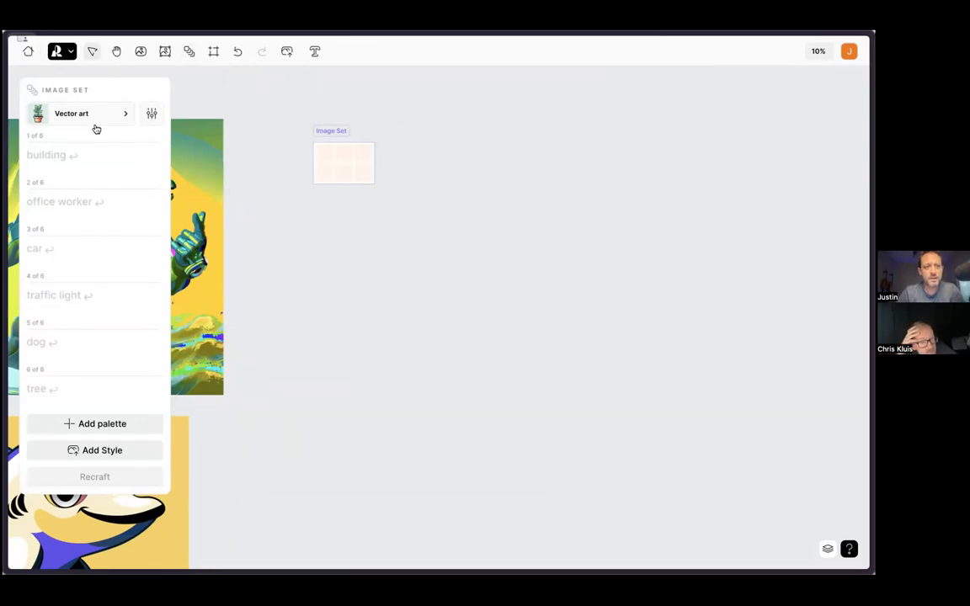
left_click(99, 106)
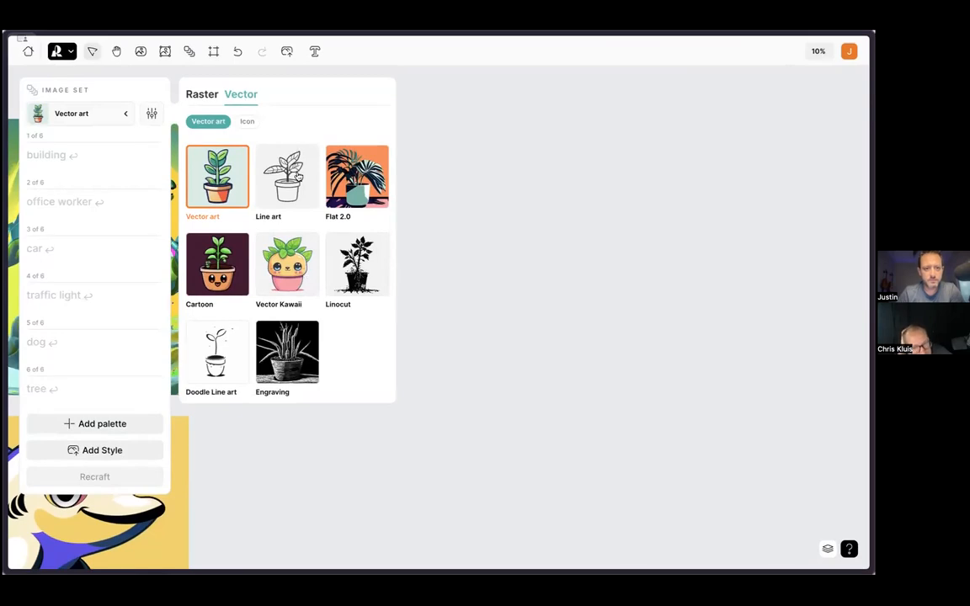
left_click(271, 160)
left_click(156, 150)
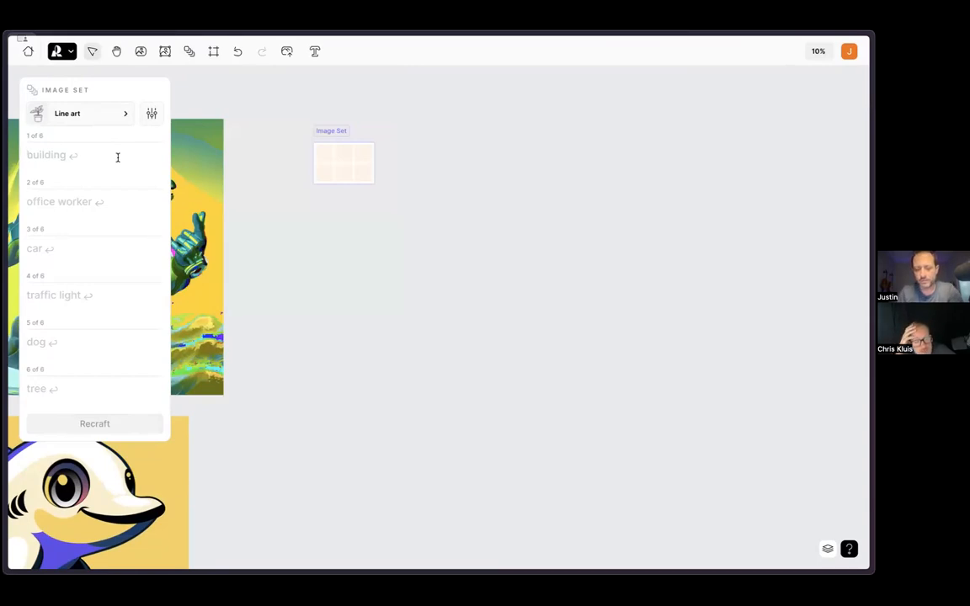
Enter "traffic cone", "streetlight" and "car" as the image set's first three prompts.
type("traffic cone")
left_click(82, 199)
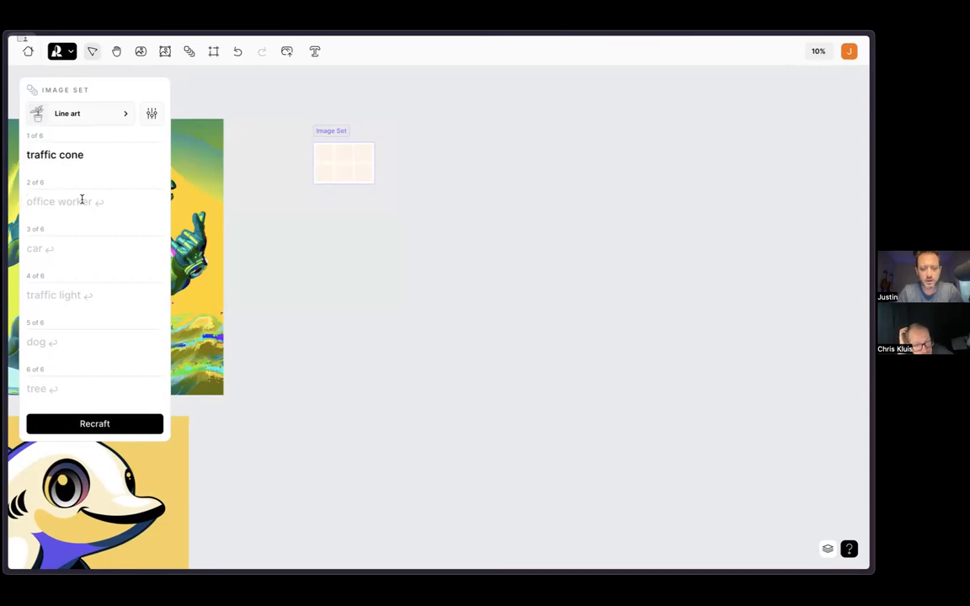
type("streetlight")
left_click(45, 247)
type("car")
Enter "tractor", "blimp" and "empire state building" as the image set's last three prompts and start generating the set.
left_click(45, 290)
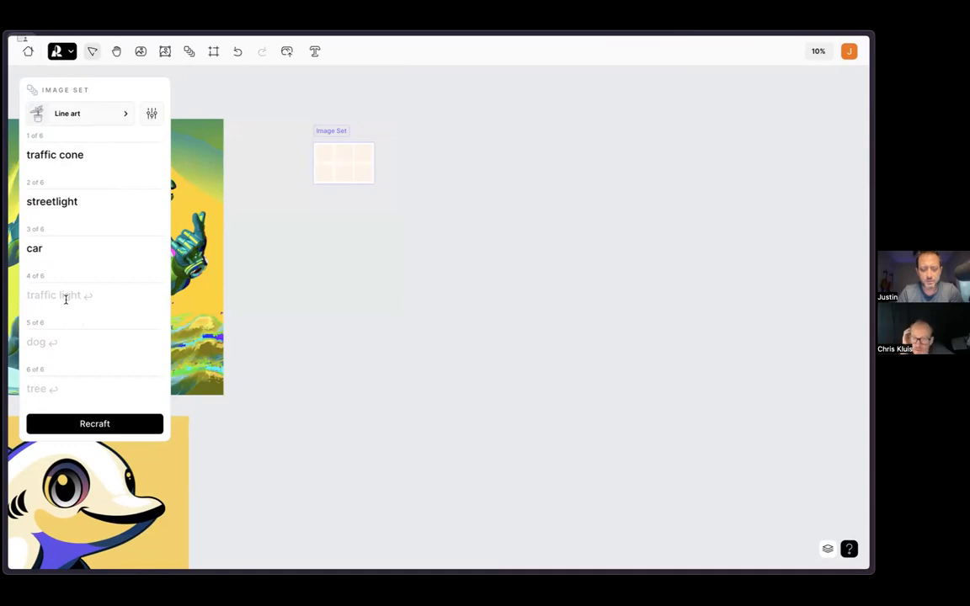
type("tracdtor")
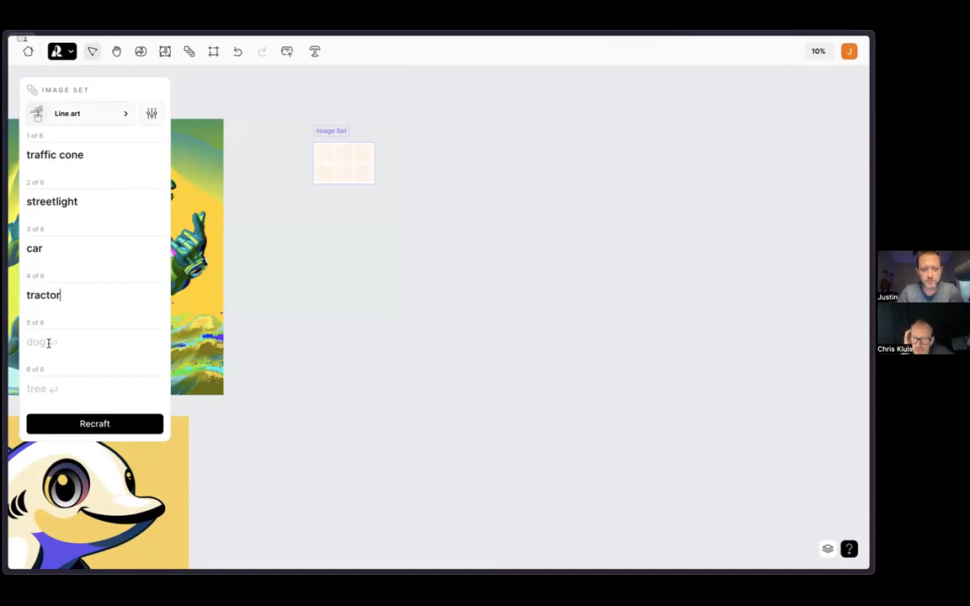
type("blimp")
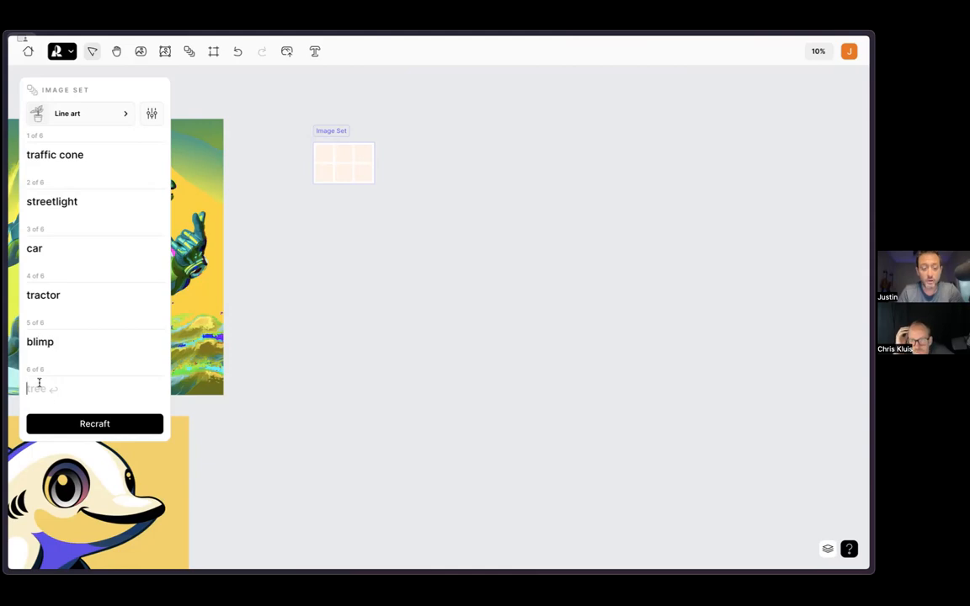
type("empi")
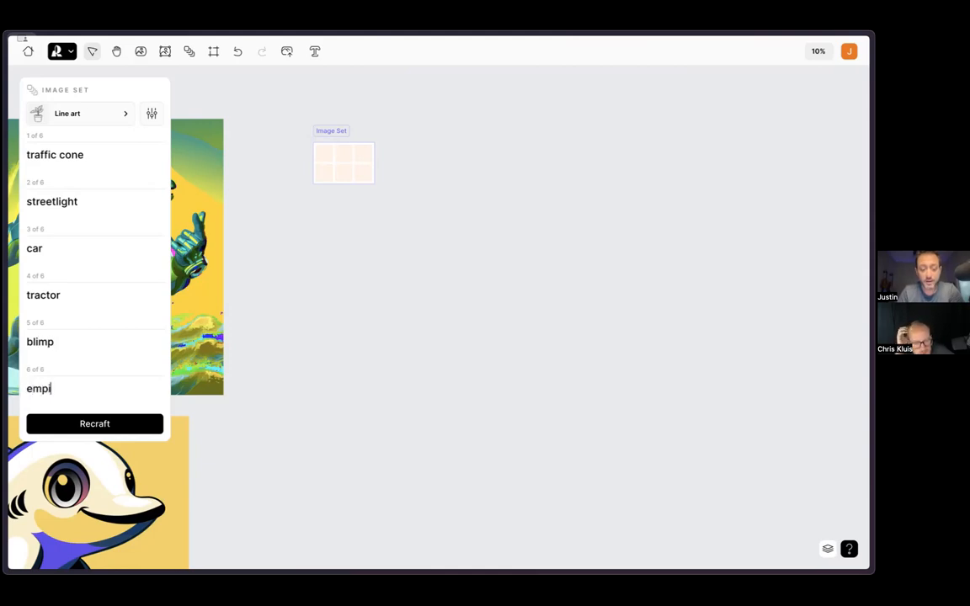
type("re state building")
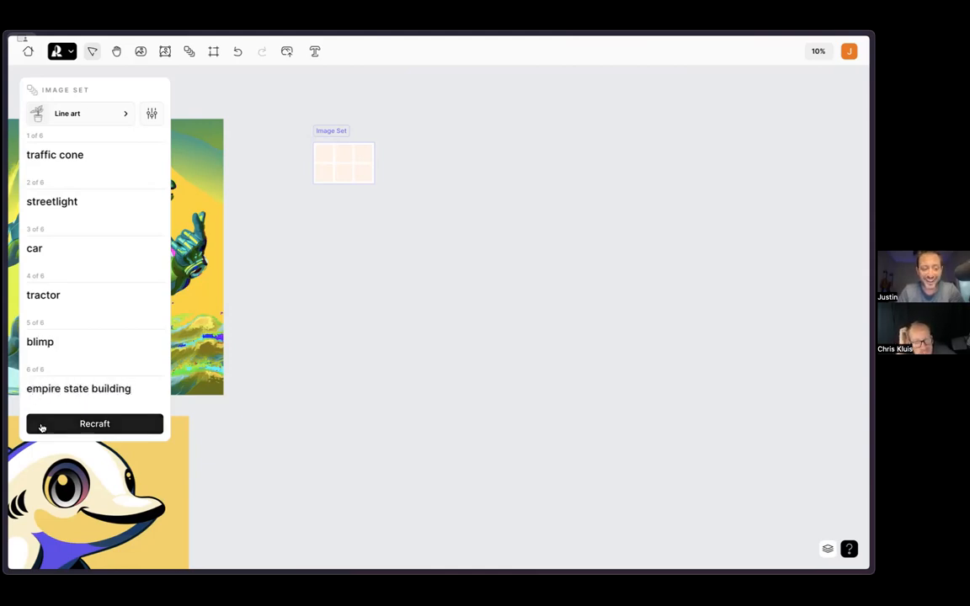
left_click(96, 426)
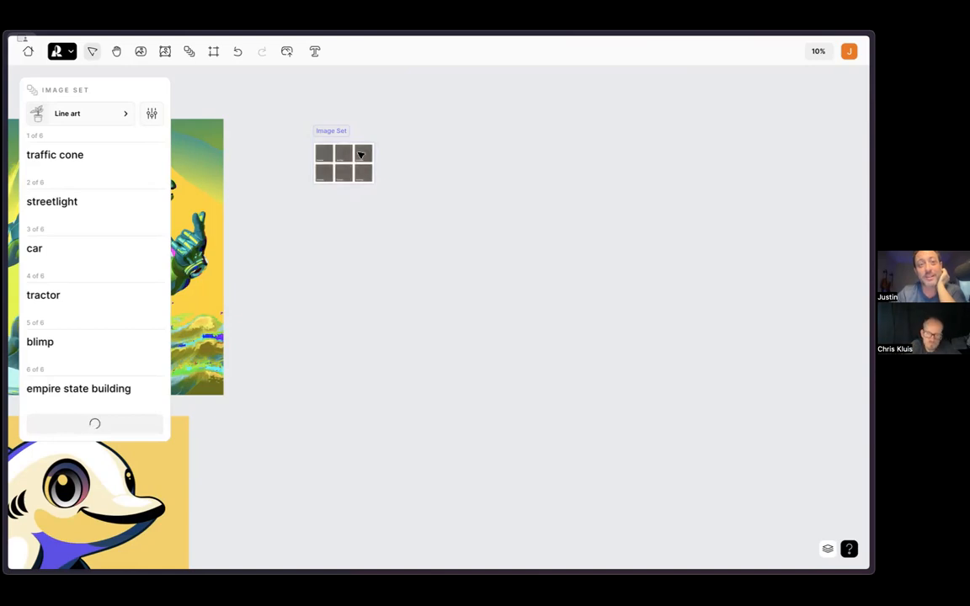
scroll(360, 155, "up", 5)
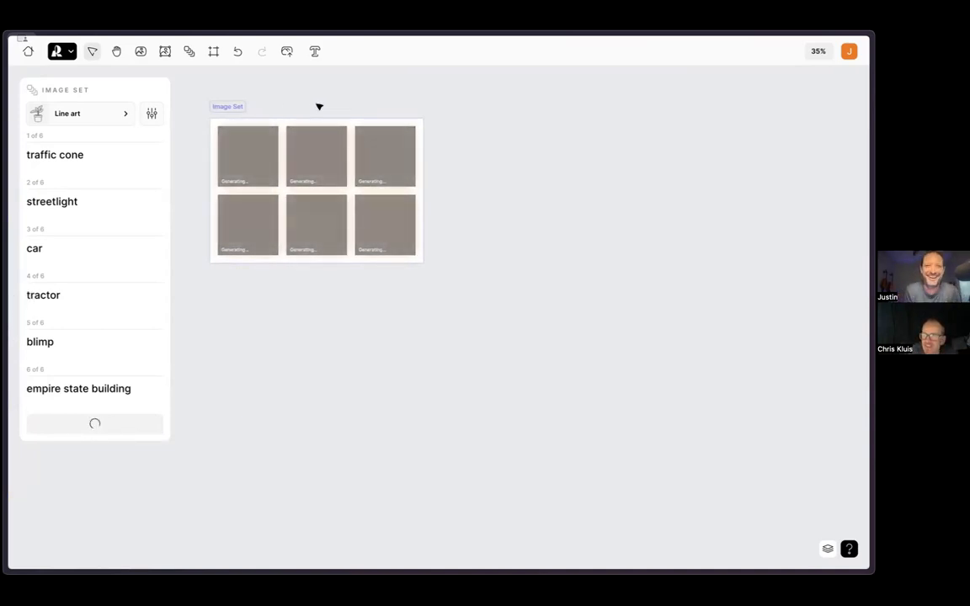
scroll(319, 107, "up", 5)
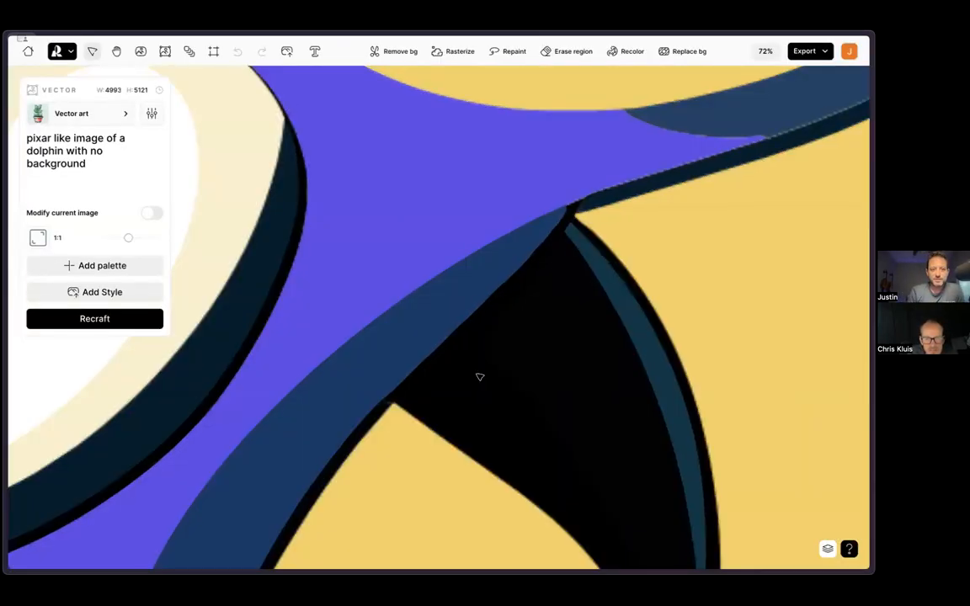
Look over the canvas past the dolphin images to locate the image set.
scroll(477, 378, "down", 5)
scroll(472, 392, "down", 5)
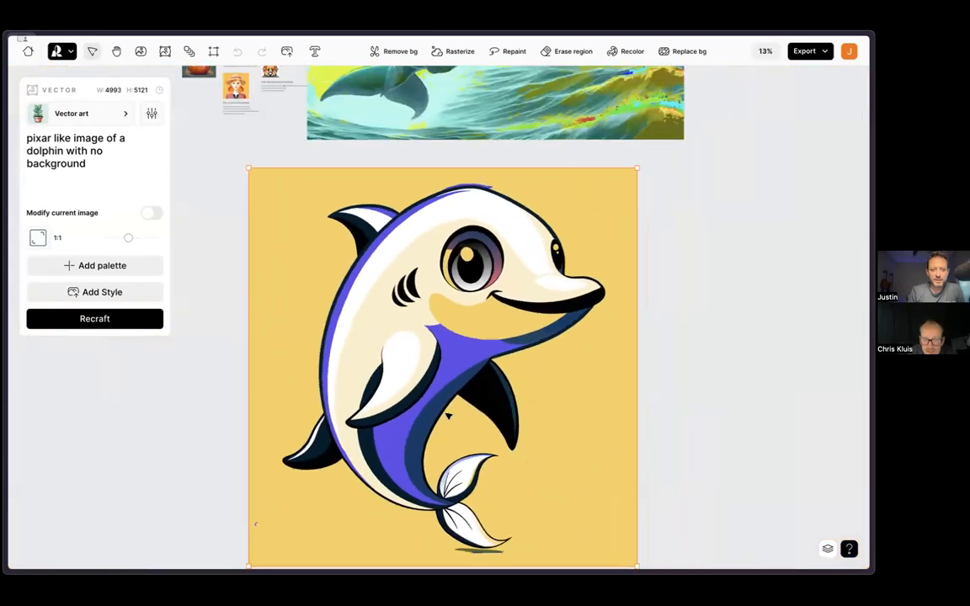
left_click(715, 242)
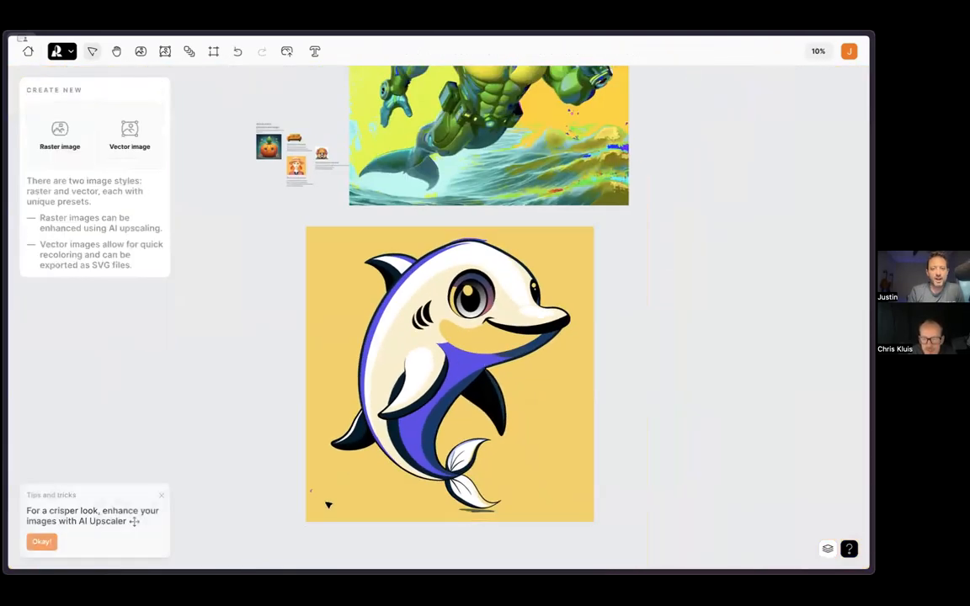
scroll(684, 305, "right", 5)
scroll(684, 305, "up", 1)
scroll(684, 307, "right", 5)
scroll(684, 307, "up", 3)
scroll(684, 307, "left", 3)
scroll(505, 190, "right", 5)
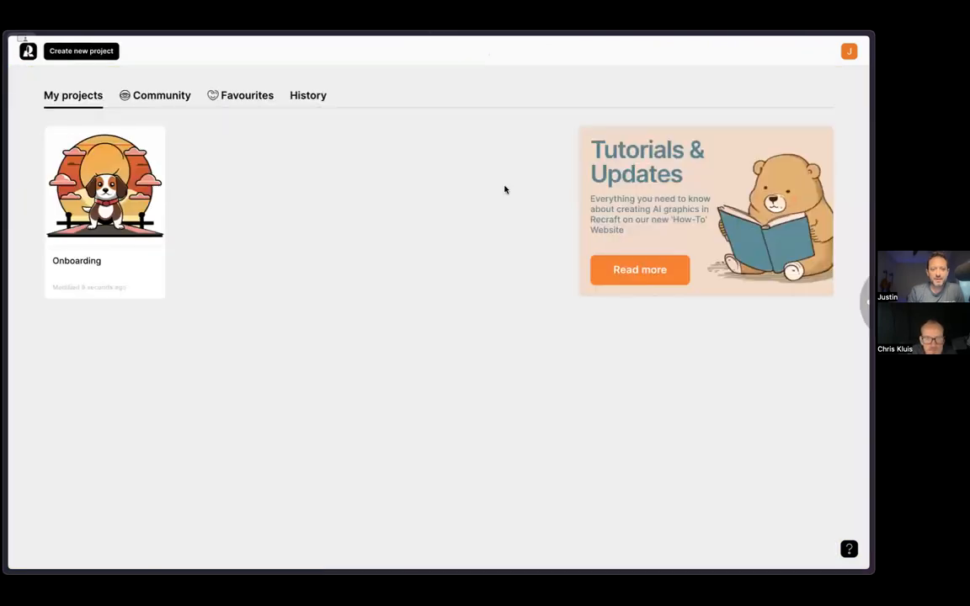
scroll(453, 182, "down", 10)
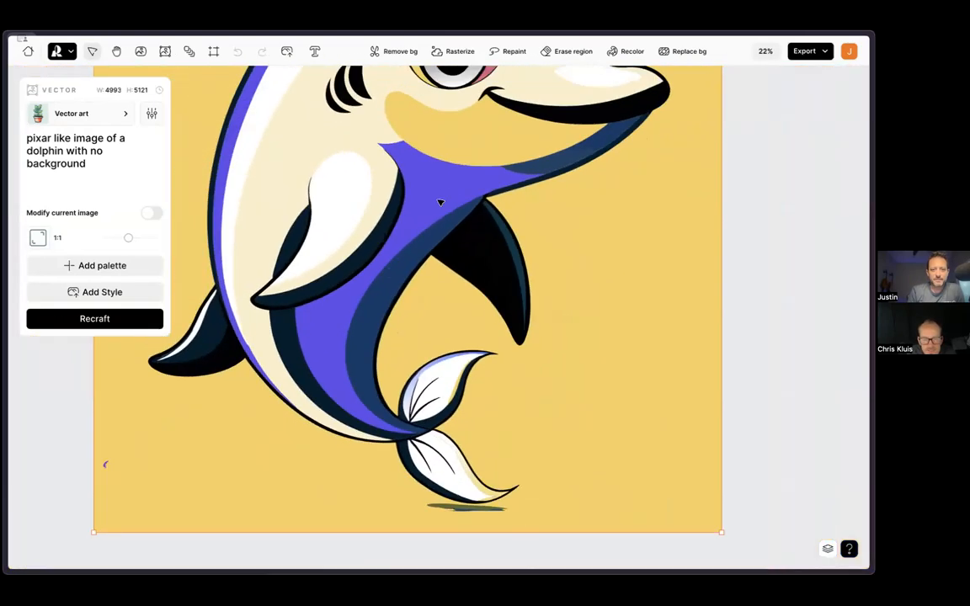
scroll(440, 202, "down", 5)
left_click(631, 138)
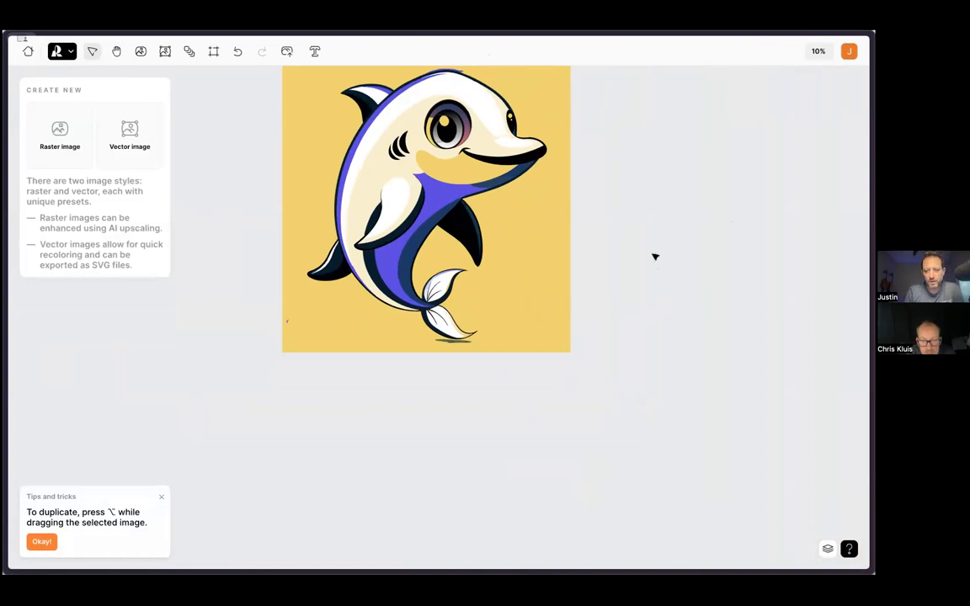
scroll(705, 111, "up", 2)
scroll(705, 111, "up", 8)
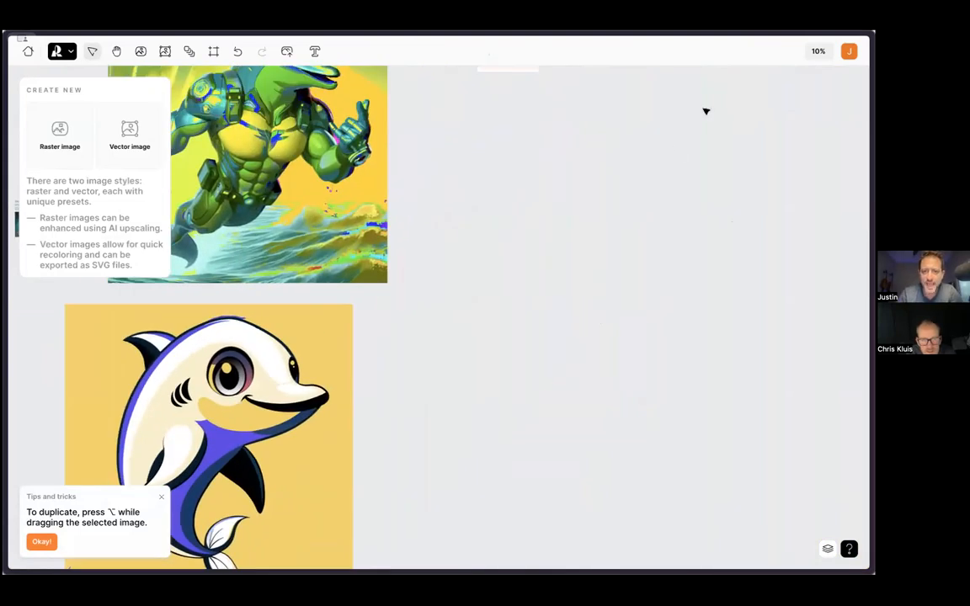
scroll(360, 231, "up", 6)
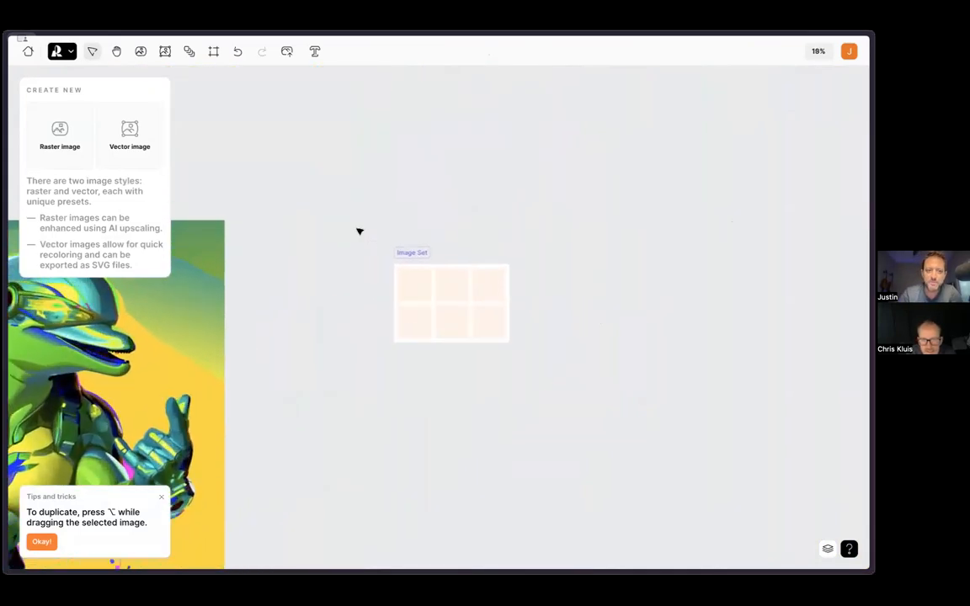
scroll(360, 231, "down", 3)
scroll(359, 231, "right", 3)
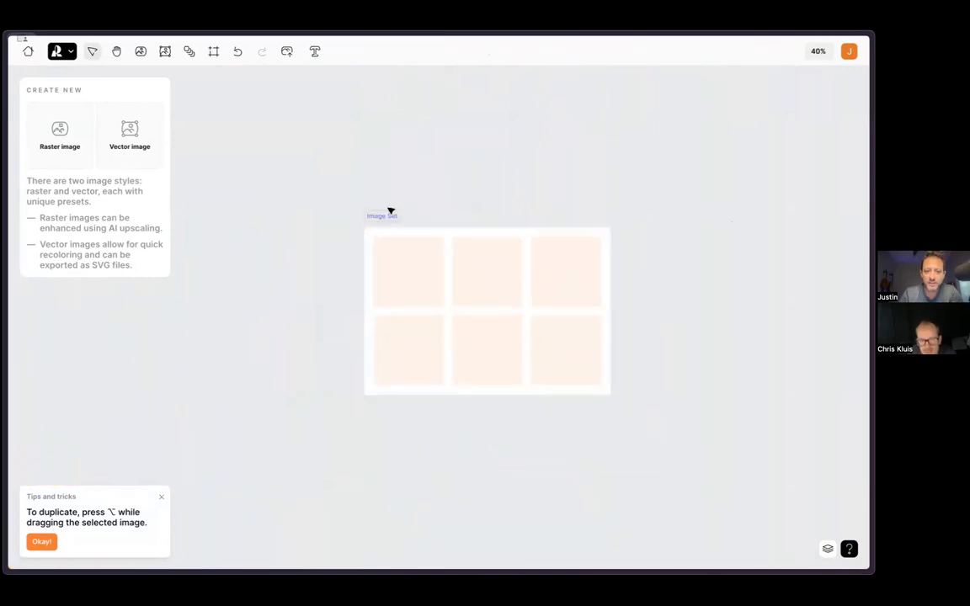
Select the empty image set, generate its six images in the Line art style, and view them up close.
left_click(391, 238)
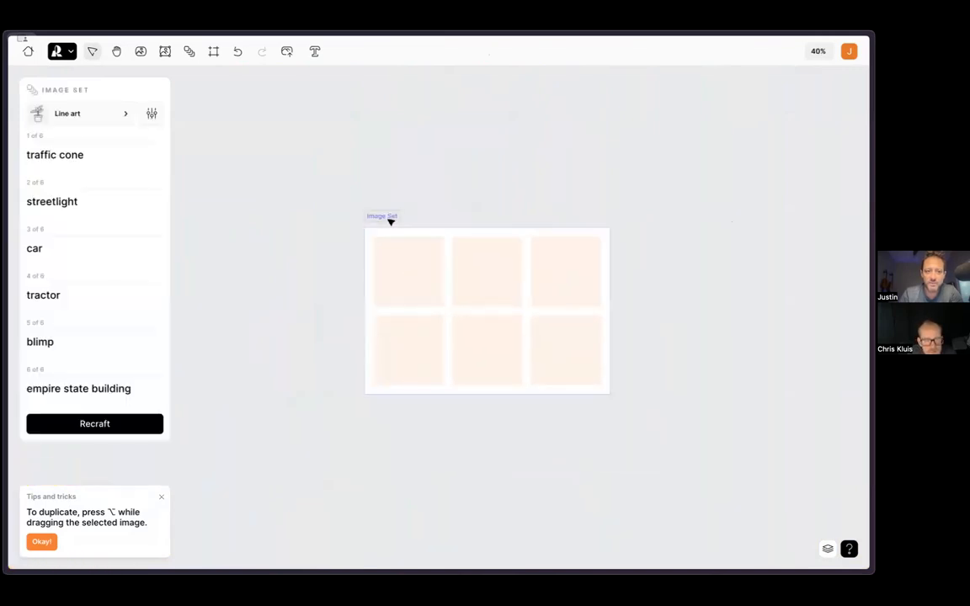
left_click(95, 425)
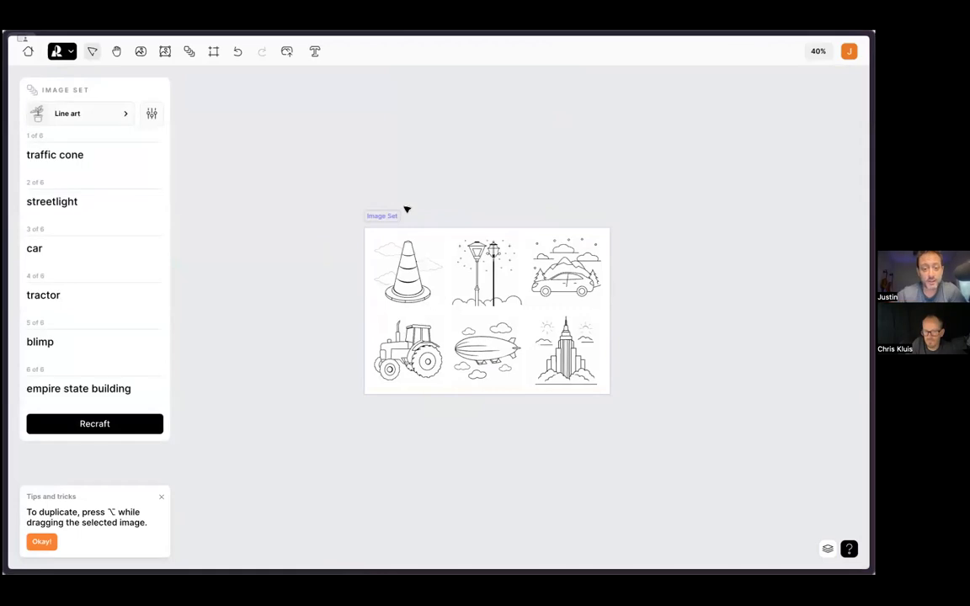
scroll(528, 347, "up", 5)
scroll(528, 347, "up", 2)
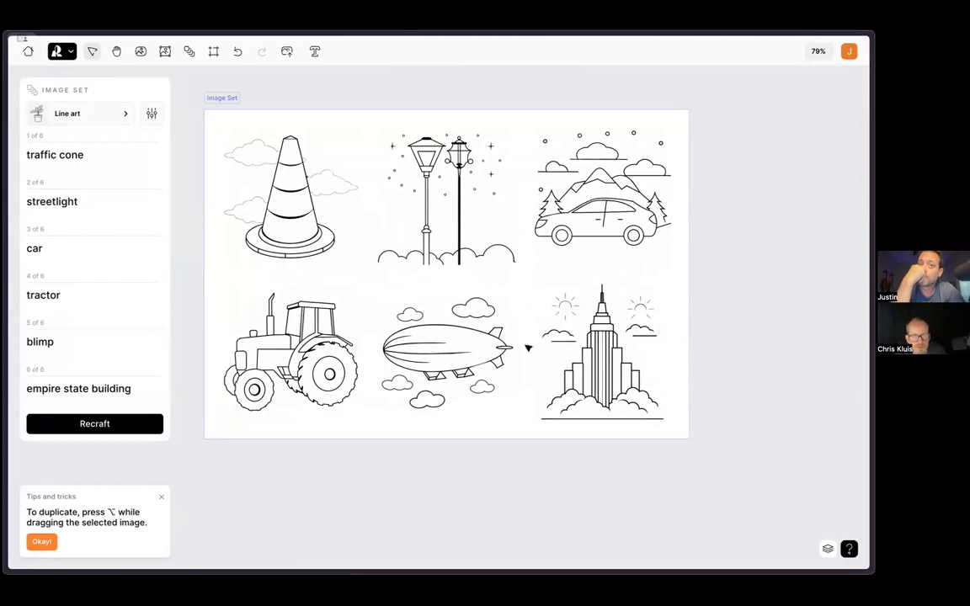
Change the whole image set's style to Vector art and regenerate its six images.
left_click(100, 113)
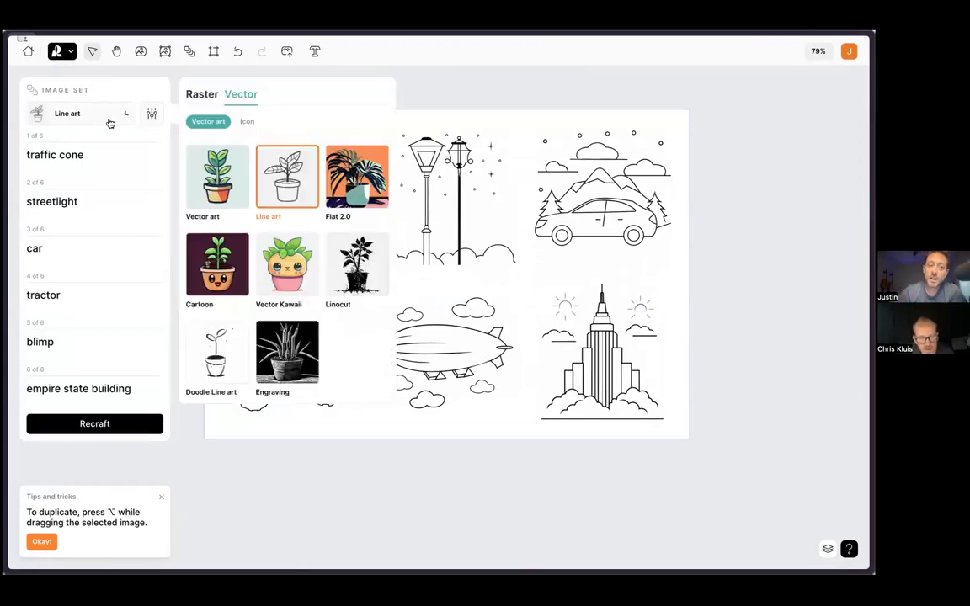
left_click(193, 157)
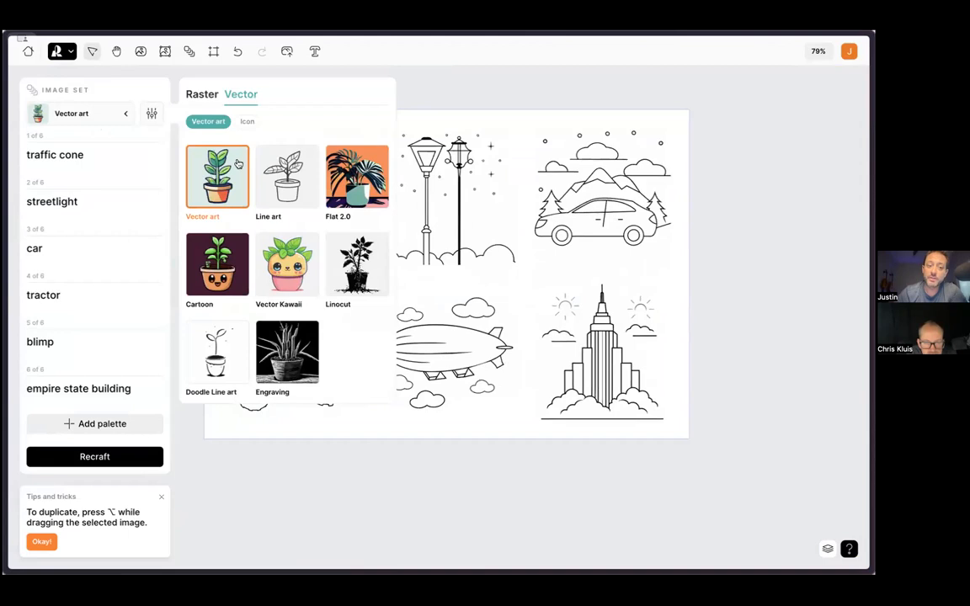
left_click(423, 95)
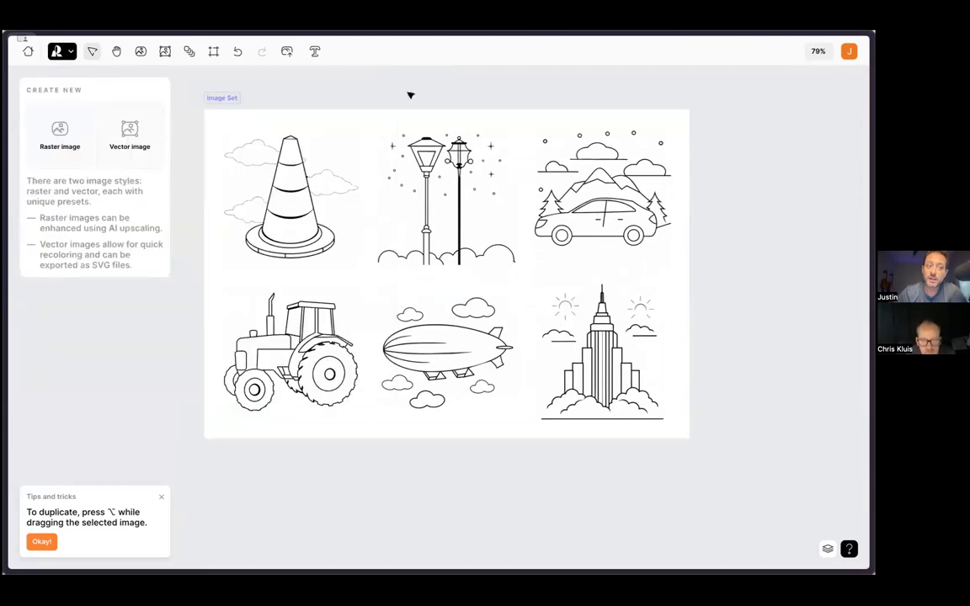
left_click(246, 137)
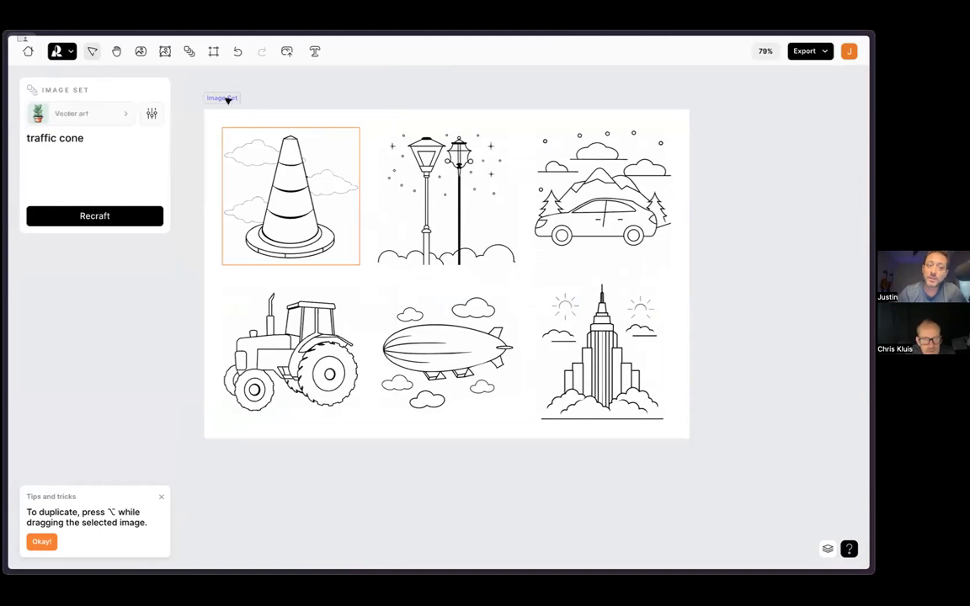
left_click(228, 99)
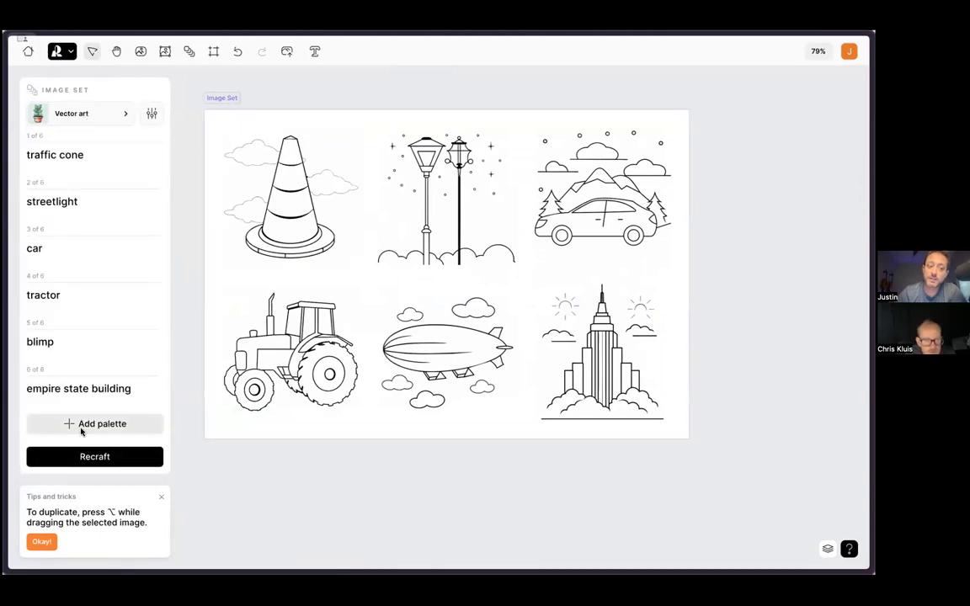
left_click(88, 459)
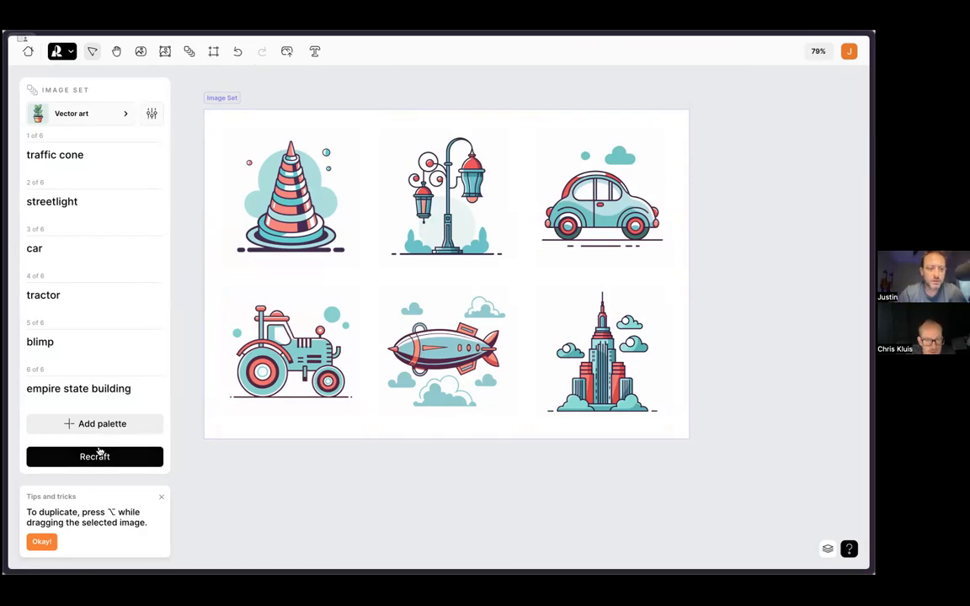
Apply the eight-color green-to-red preset palette to the image set and regenerate its six images.
left_click(119, 424)
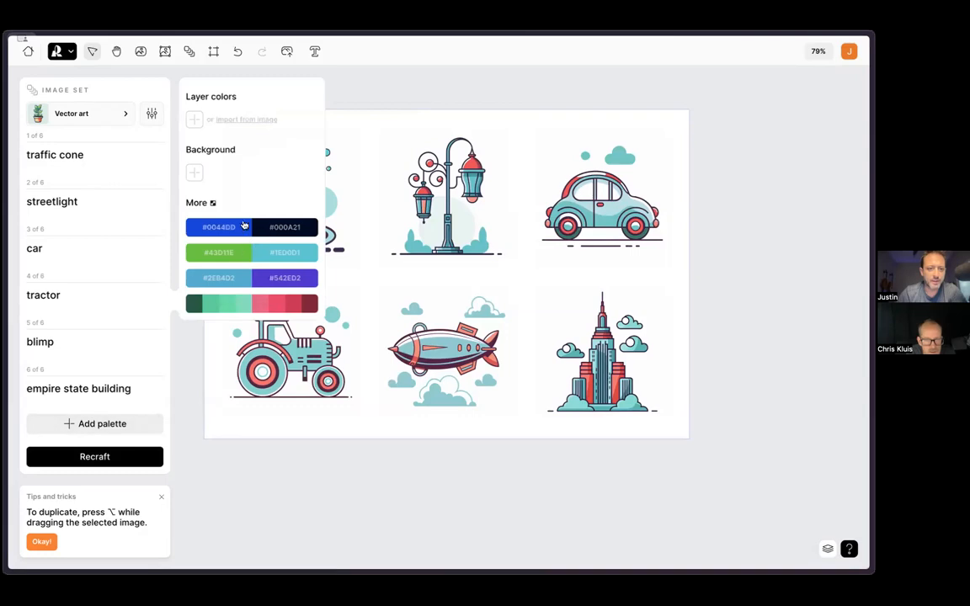
left_click(238, 303)
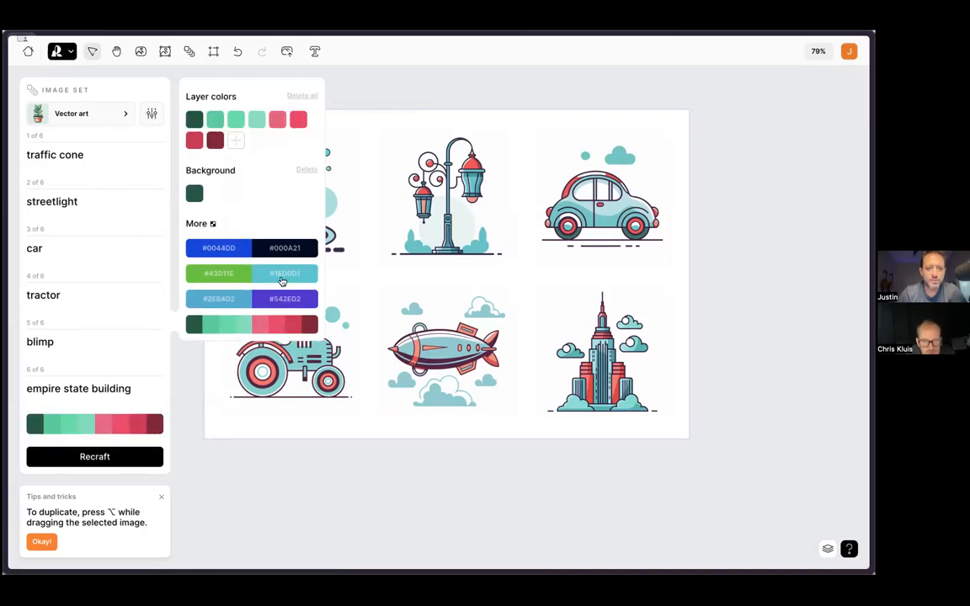
left_click(380, 95)
left_click(223, 110)
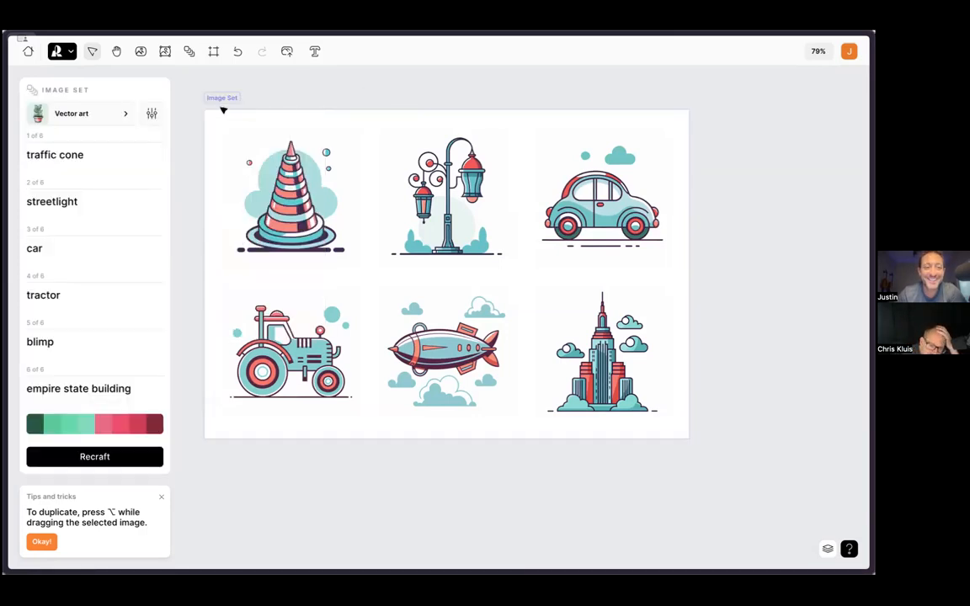
left_click(86, 456)
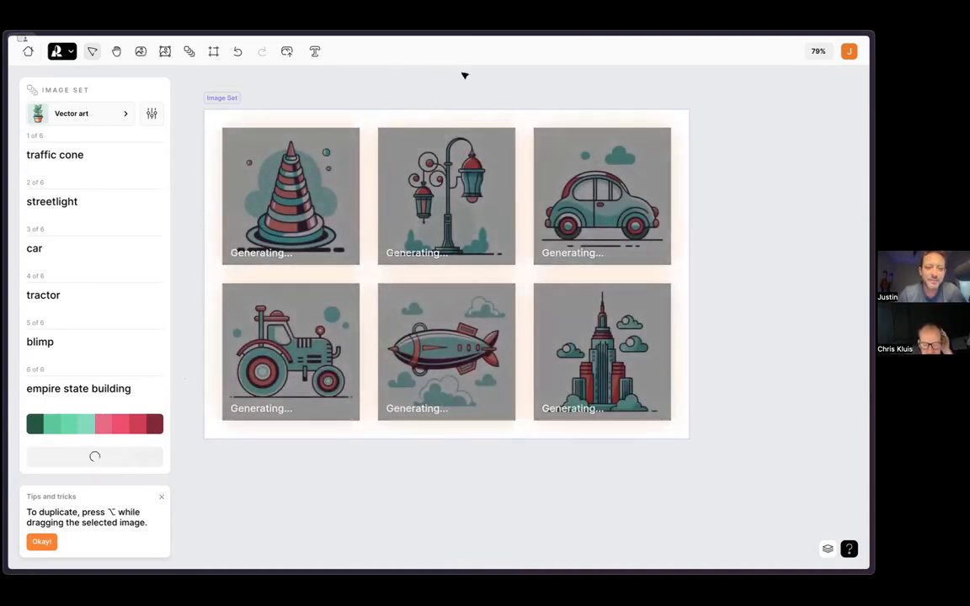
Add a level of detail setting to the image set and raise it to Extreme.
left_click(151, 116)
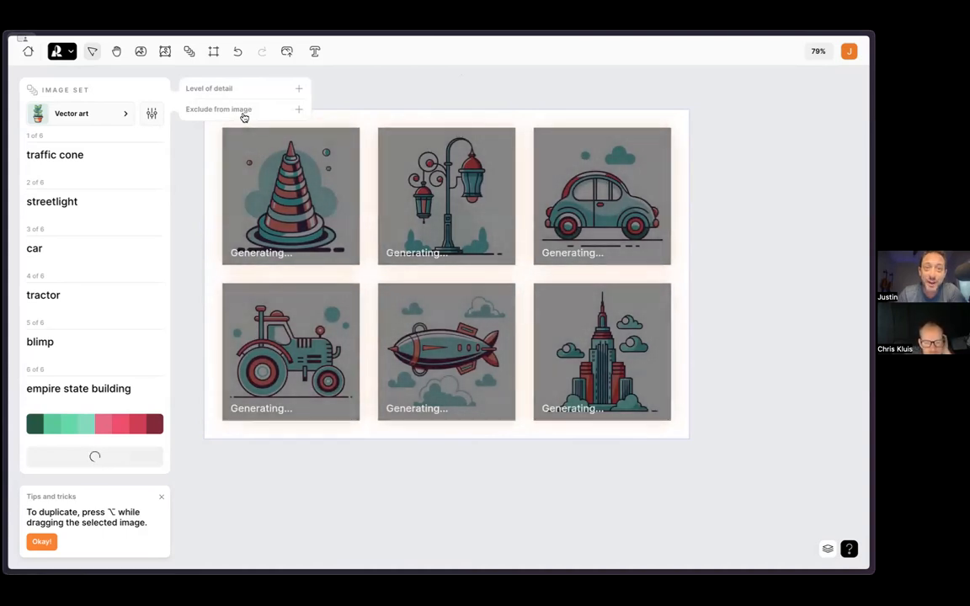
left_click(238, 91)
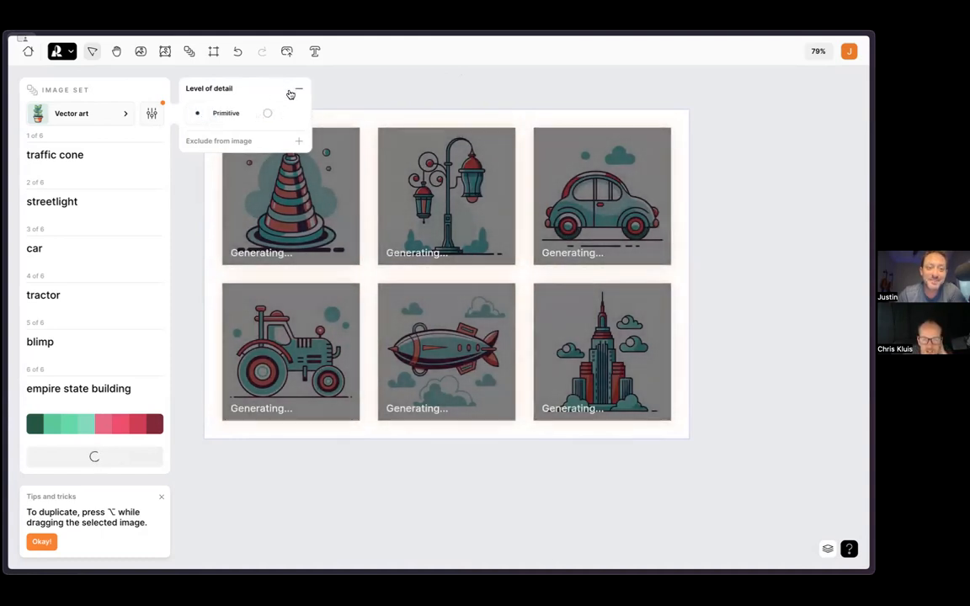
left_click(338, 87)
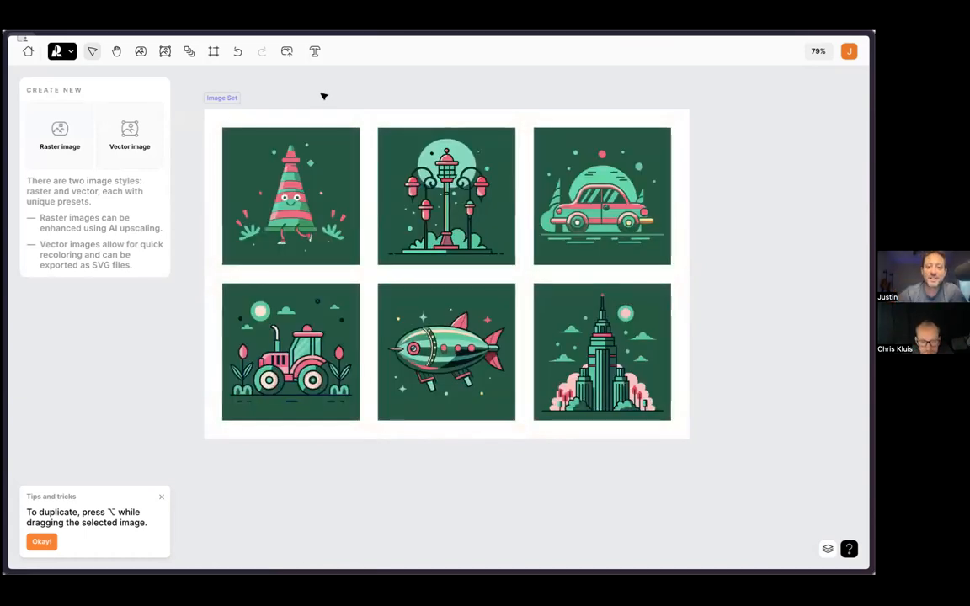
left_click(242, 124)
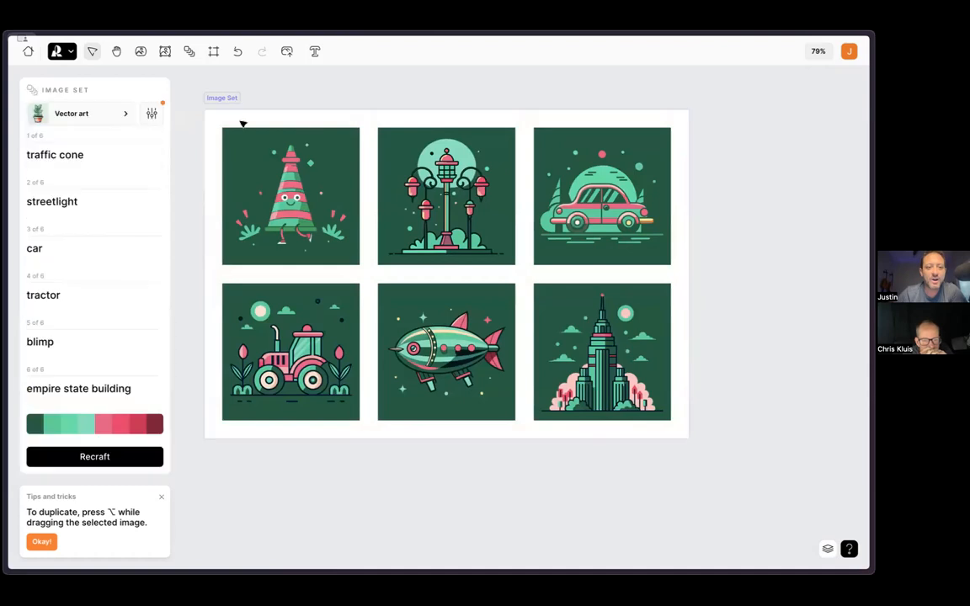
left_click(153, 115)
left_click_drag(269, 113, 339, 118)
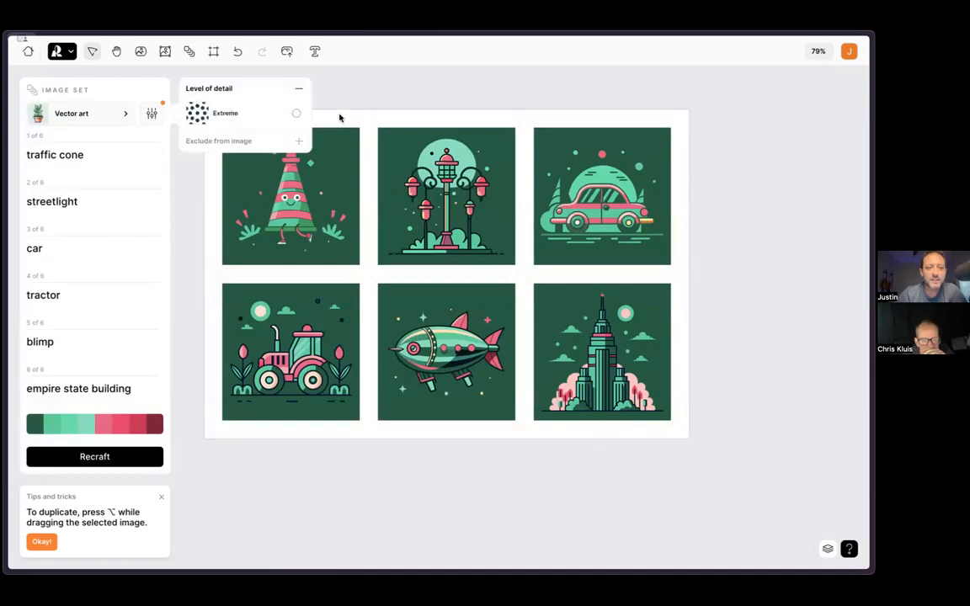
left_click(349, 115)
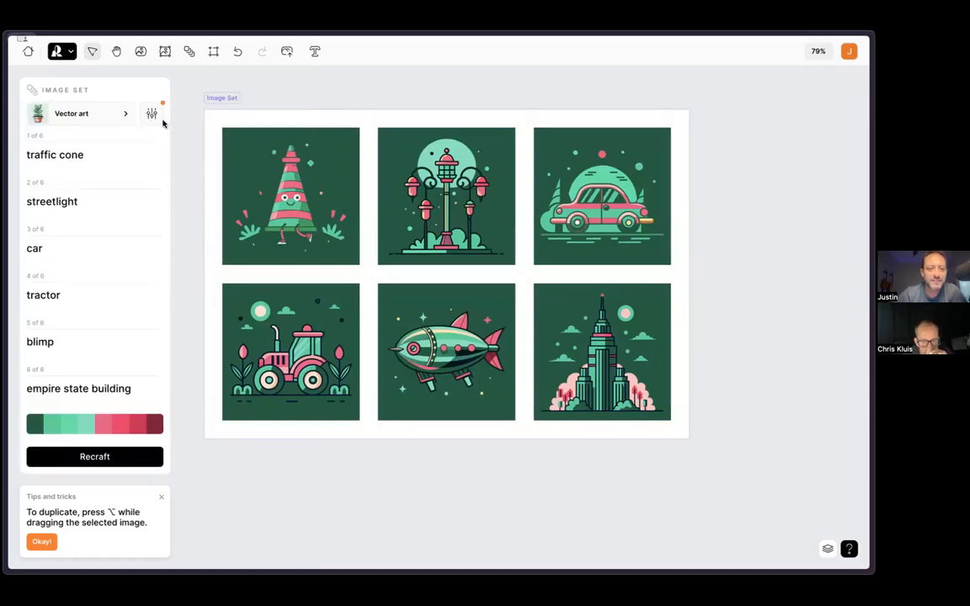
Check the option for excluding content from the images, leave it empty, and regenerate the image set.
left_click(152, 114)
left_click(237, 143)
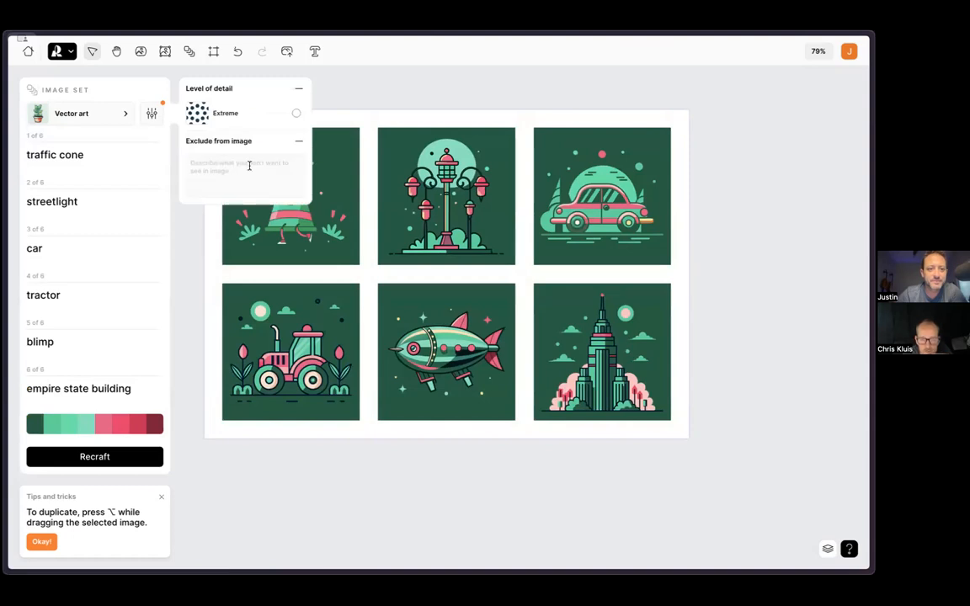
left_click(392, 87)
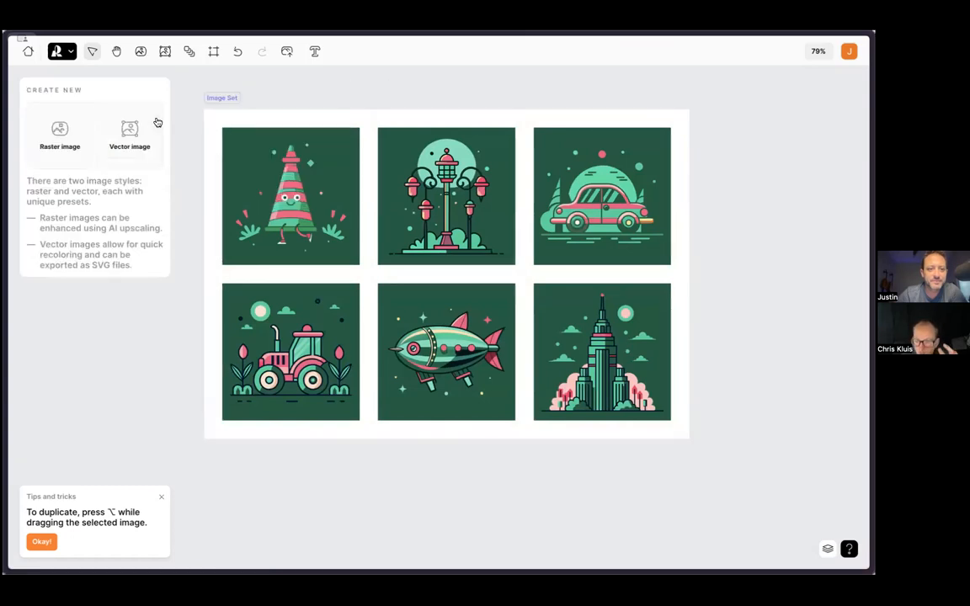
left_click(214, 99)
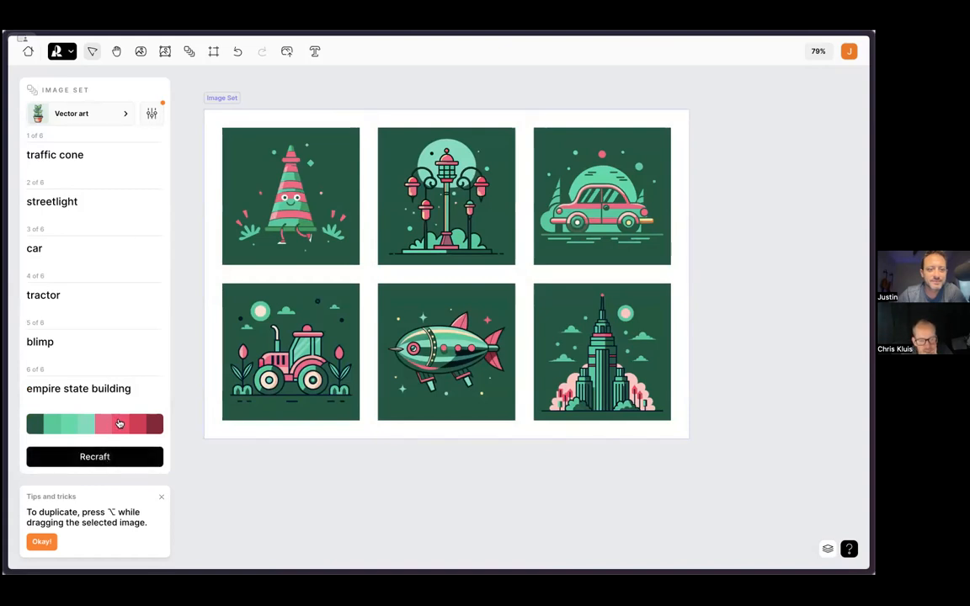
left_click(117, 456)
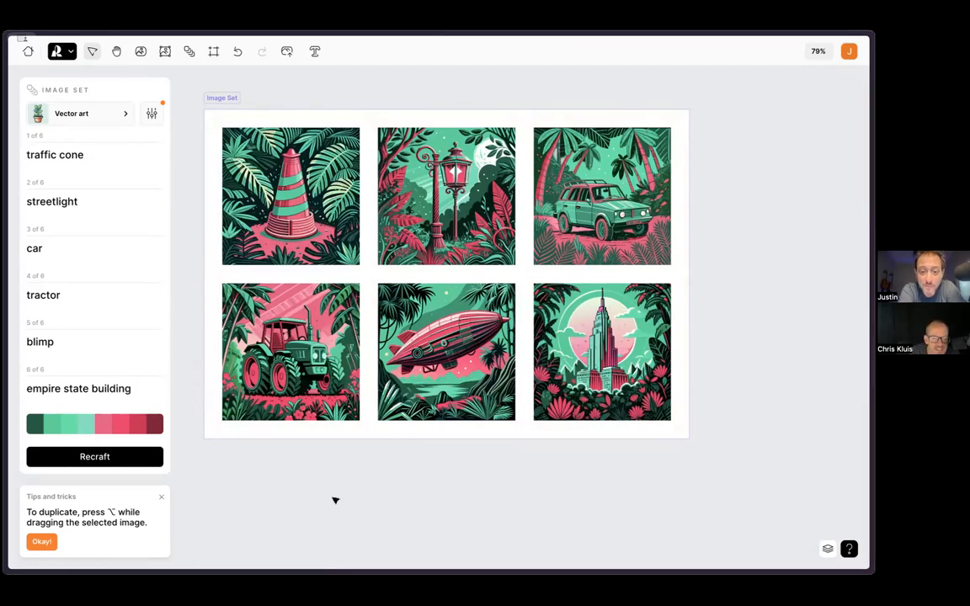
Change the image set's style to the Crosshatched icon style and regenerate its six images.
left_click(93, 110)
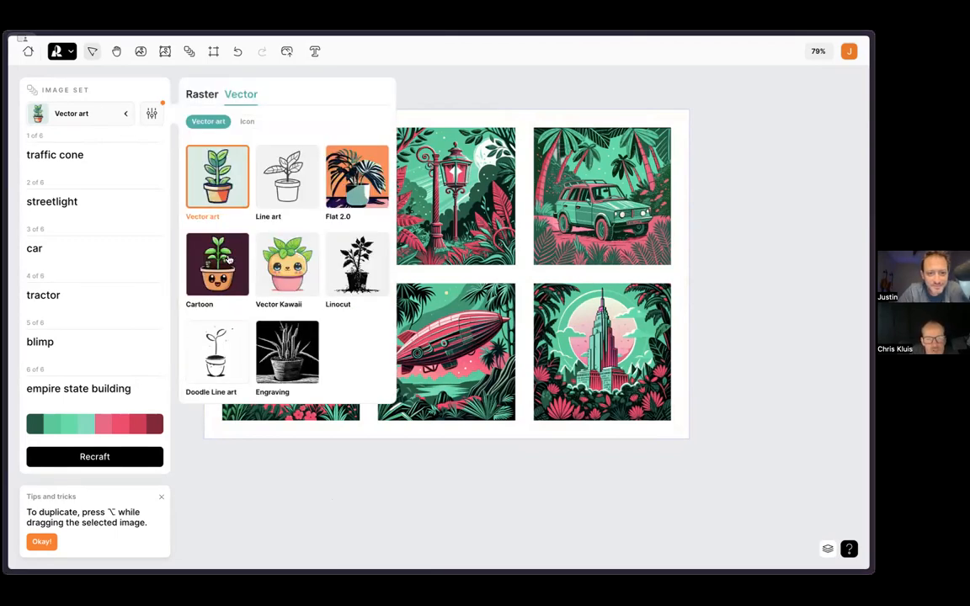
left_click(243, 122)
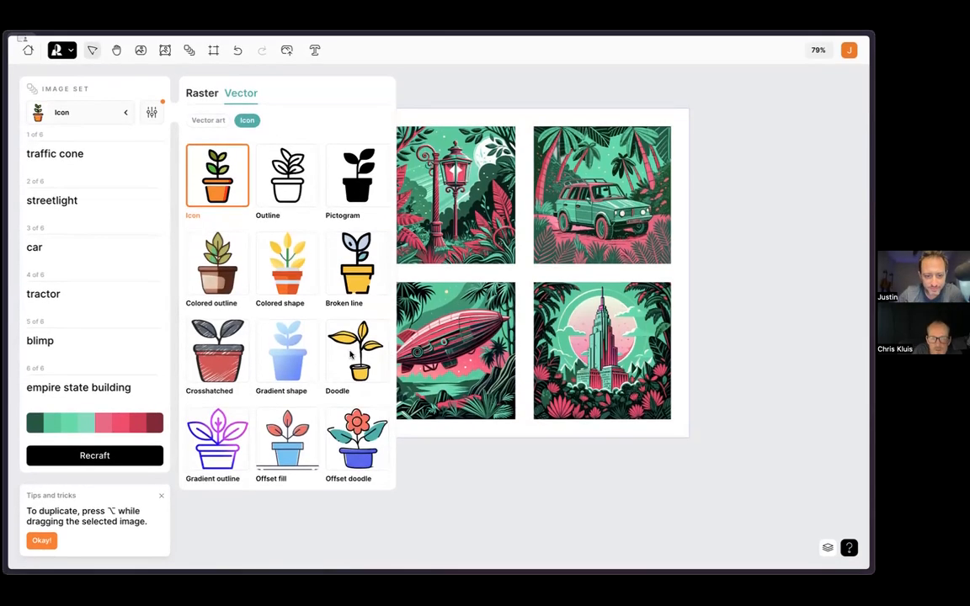
left_click(213, 358)
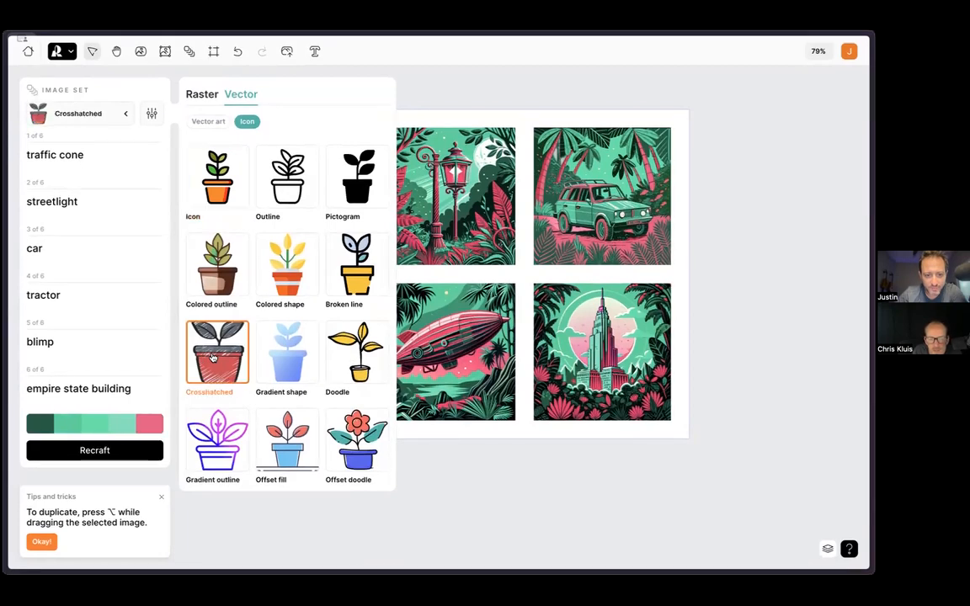
left_click(438, 84)
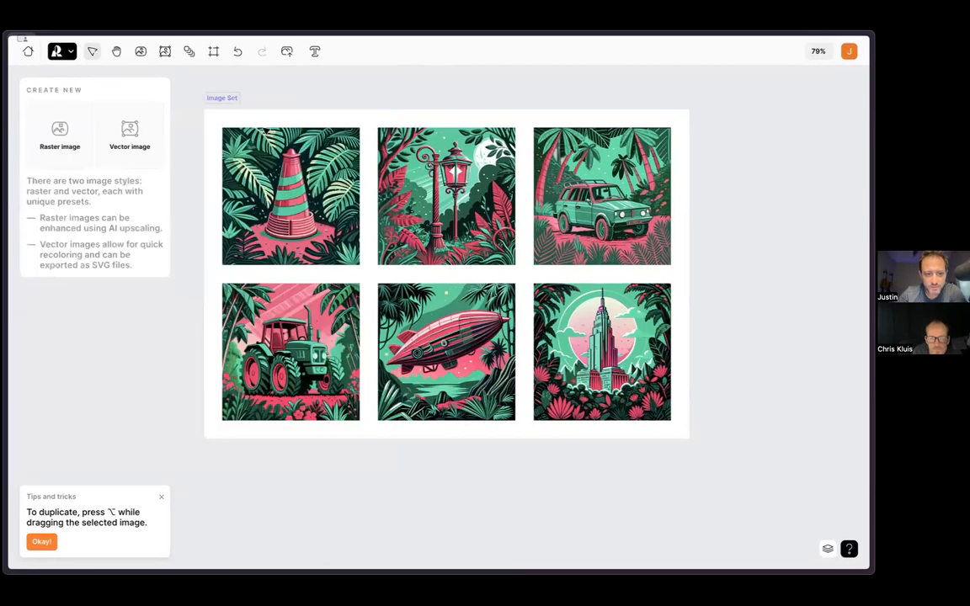
left_click(235, 123)
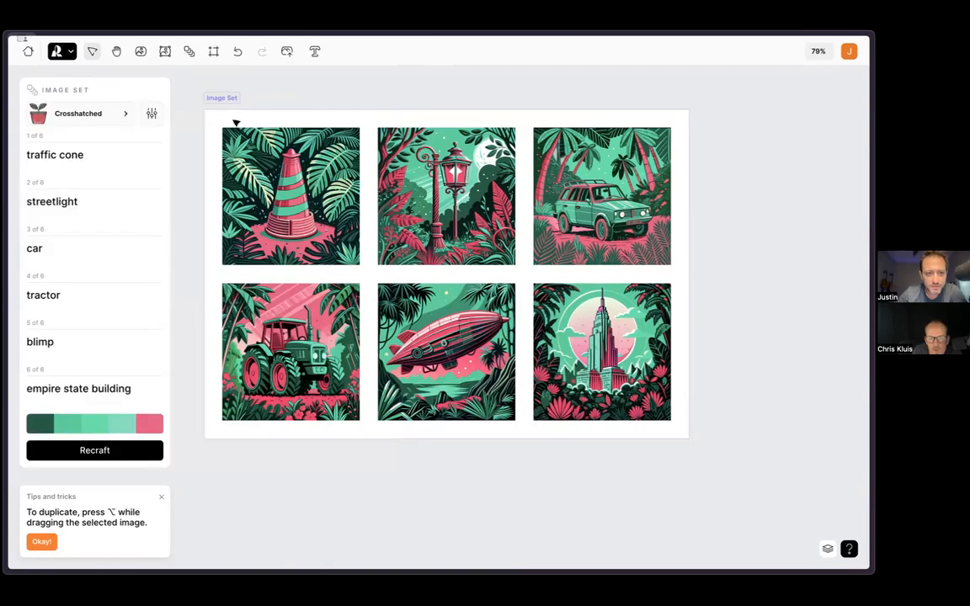
left_click(89, 450)
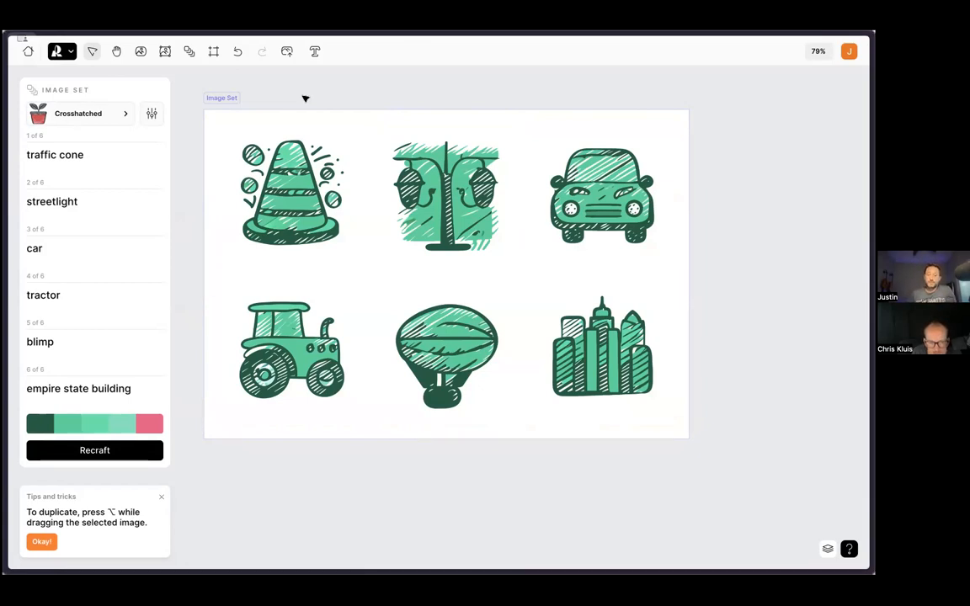
Place a second, empty image set on the canvas beside the crosshatched one.
scroll(564, 84, "down", 3)
scroll(563, 83, "down", 1)
scroll(564, 84, "right", 2)
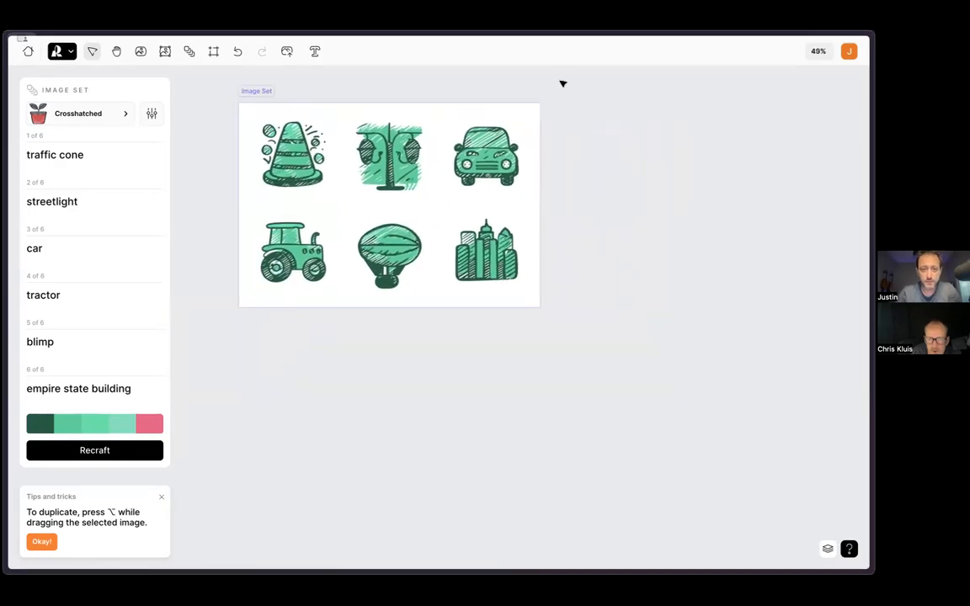
scroll(564, 84, "up", 1)
left_click(192, 52)
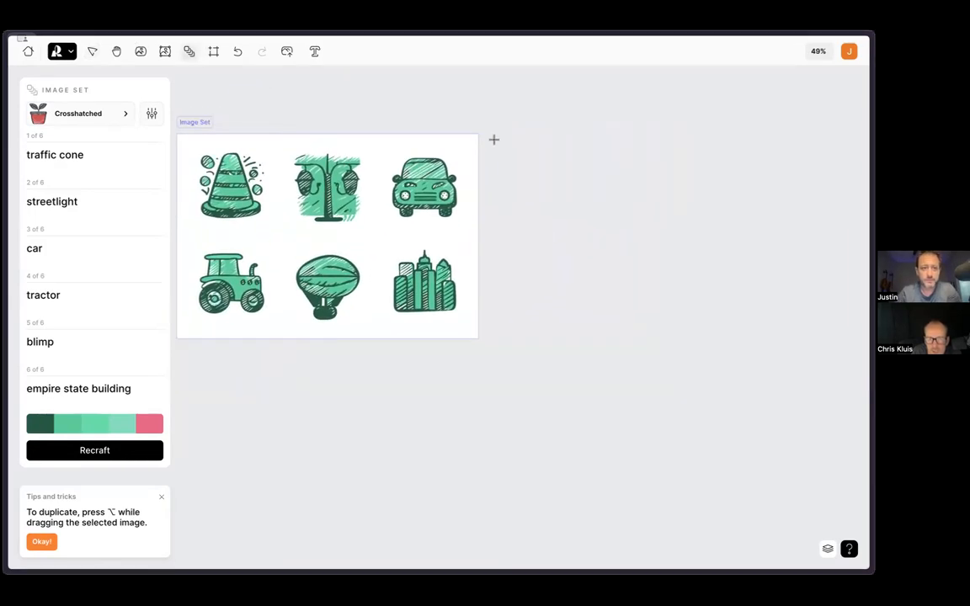
left_click(500, 133)
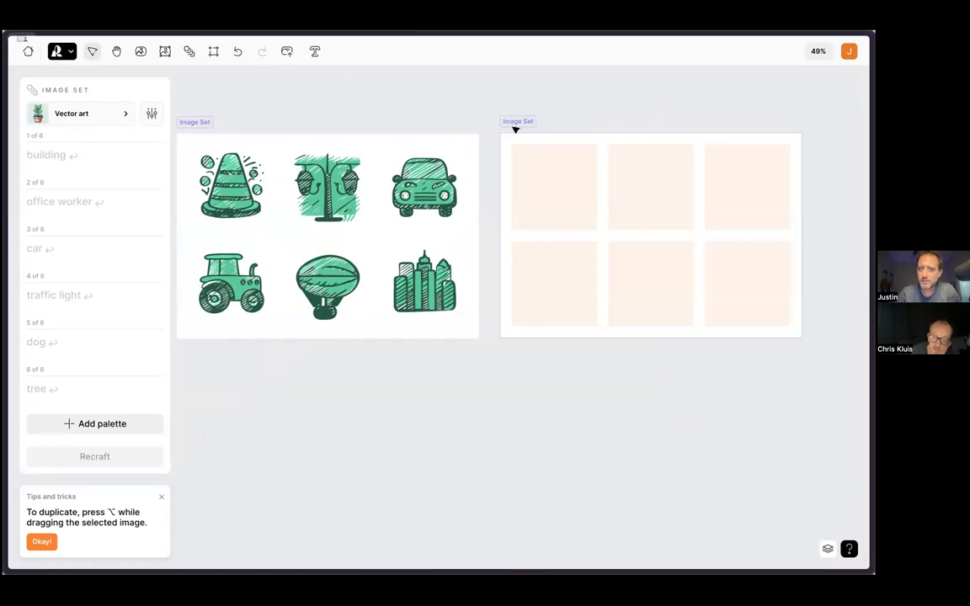
Compare the crosshatched set's style, prompts and extra options with those of the empty image set.
left_click(304, 166)
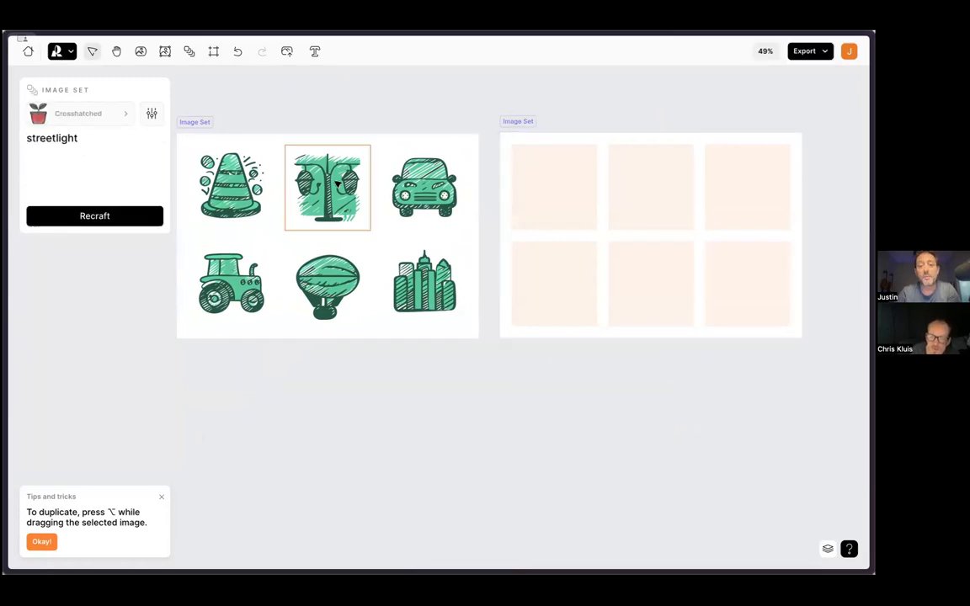
left_click(205, 126)
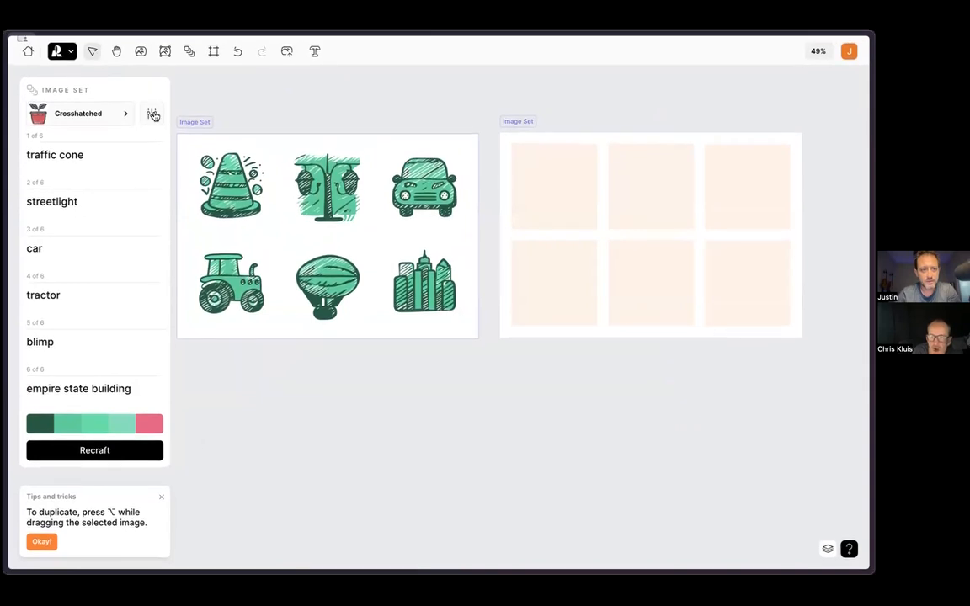
left_click(153, 115)
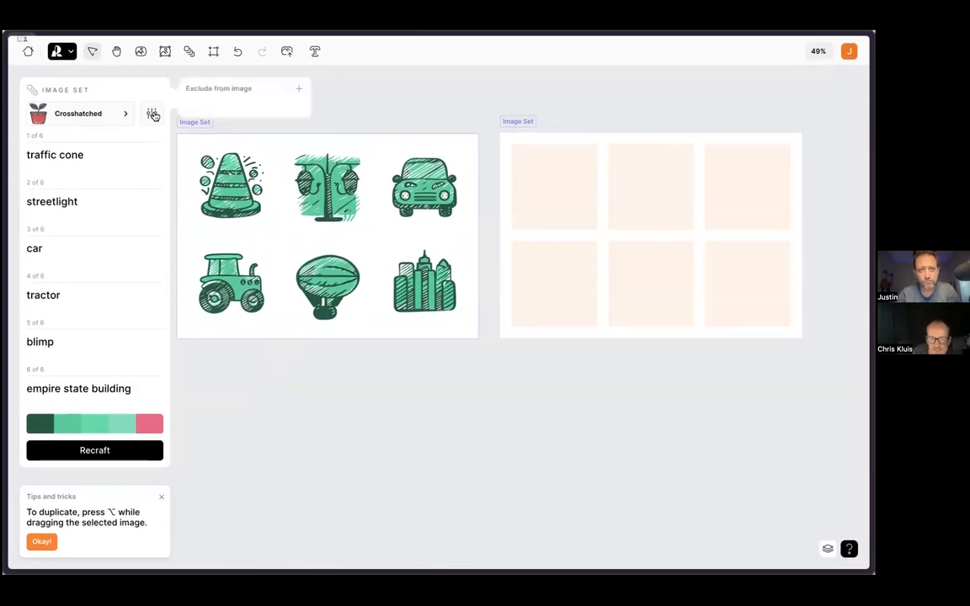
left_click(154, 116)
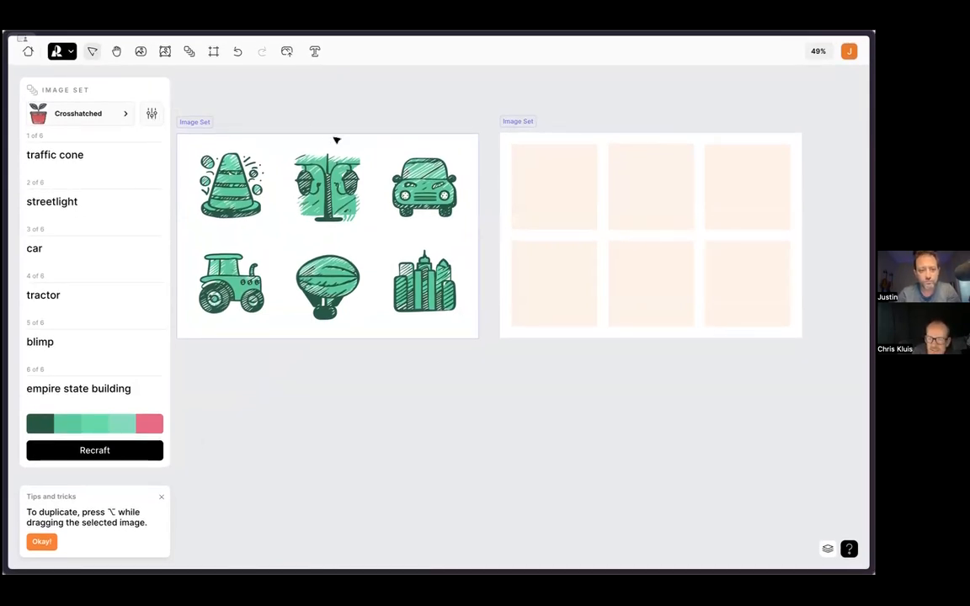
left_click(526, 125)
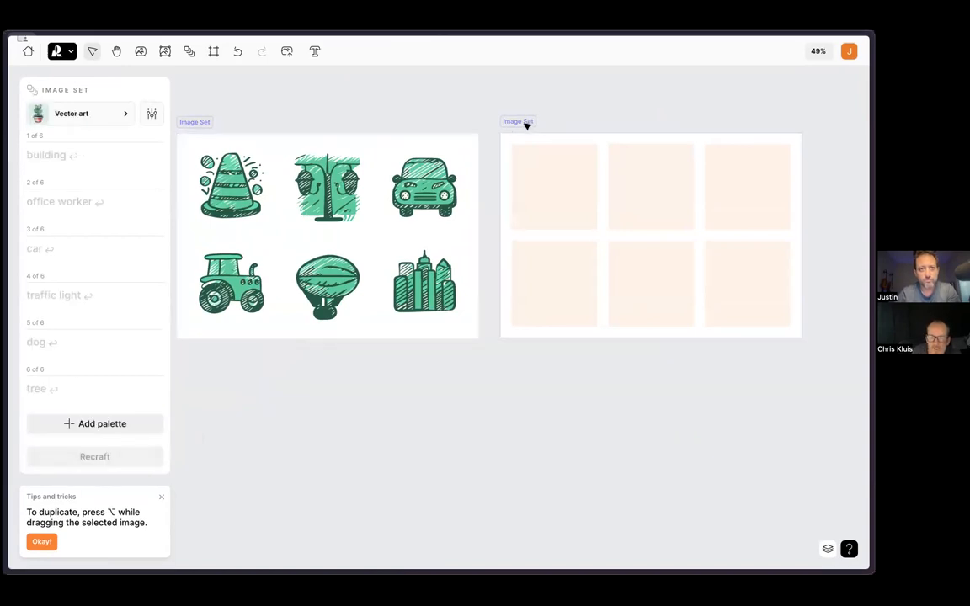
left_click(435, 149)
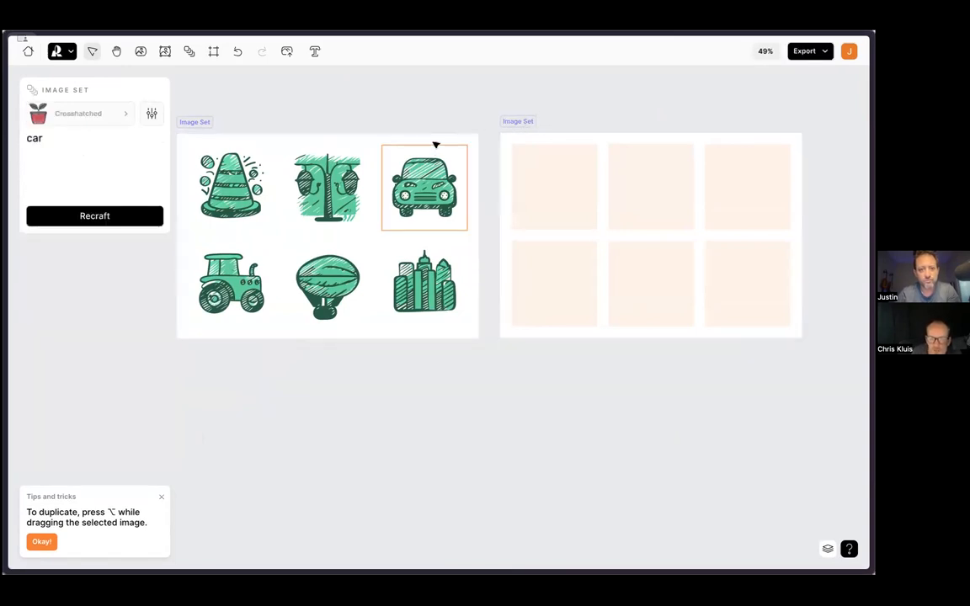
left_click(438, 135)
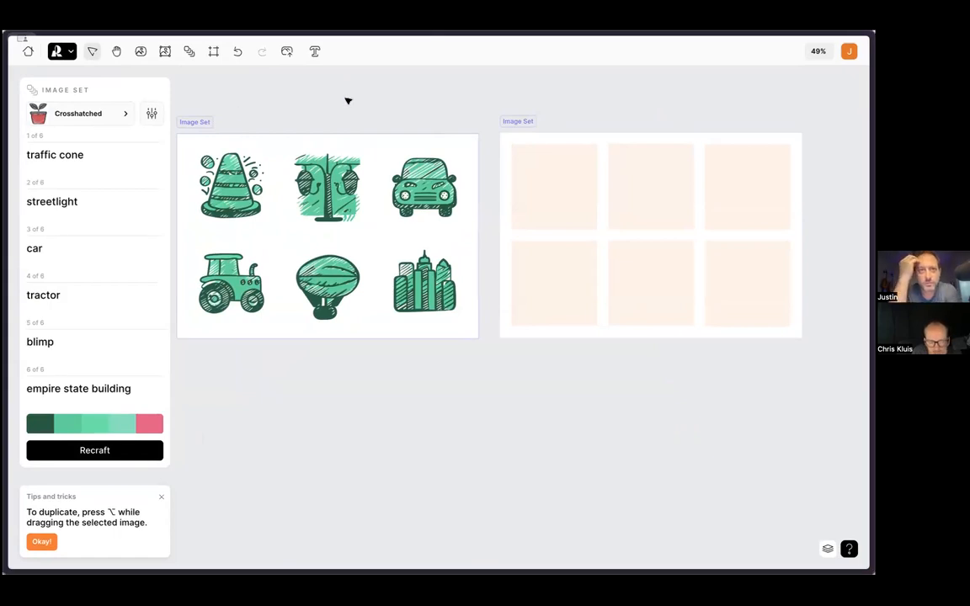
Select the empty image set and enter "dog", "cat" and "elephant" as its first three prompts.
left_click(521, 126)
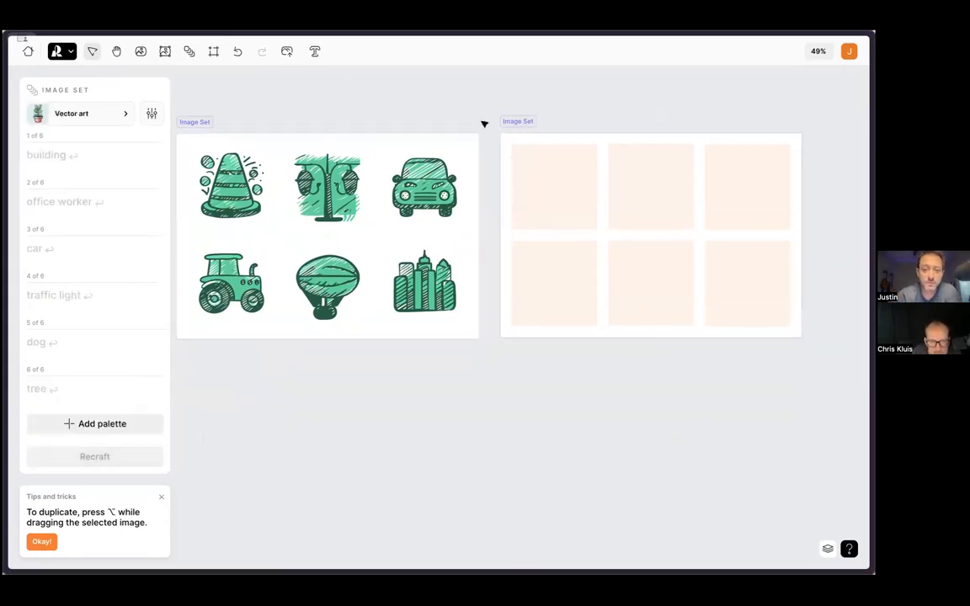
left_click(65, 154)
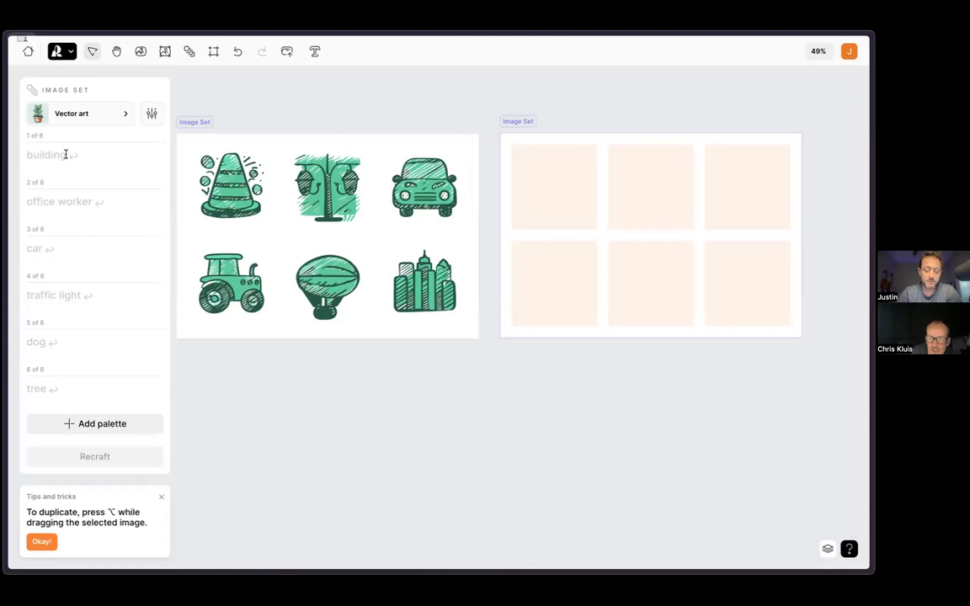
type("dog")
key("Return")
type("cat")
key("Return")
type("elephn")
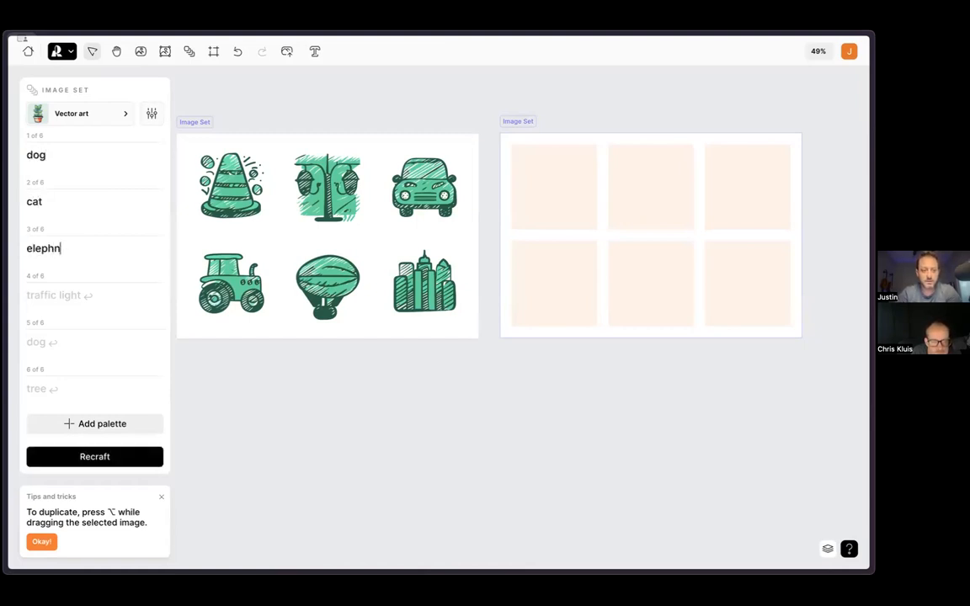
key("BackSpace")
type("ant")
key("Return")
Enter "monkey", "bird" and "dolphin" as the new image set's last three prompts.
type("monkey")
key("Return")
type("bird")
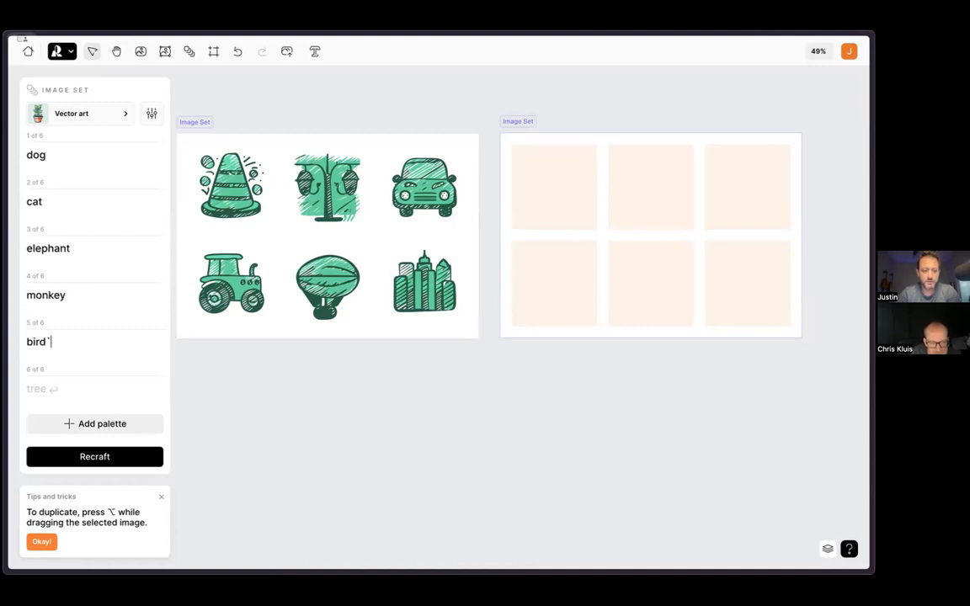
key("Return")
type("dolphin")
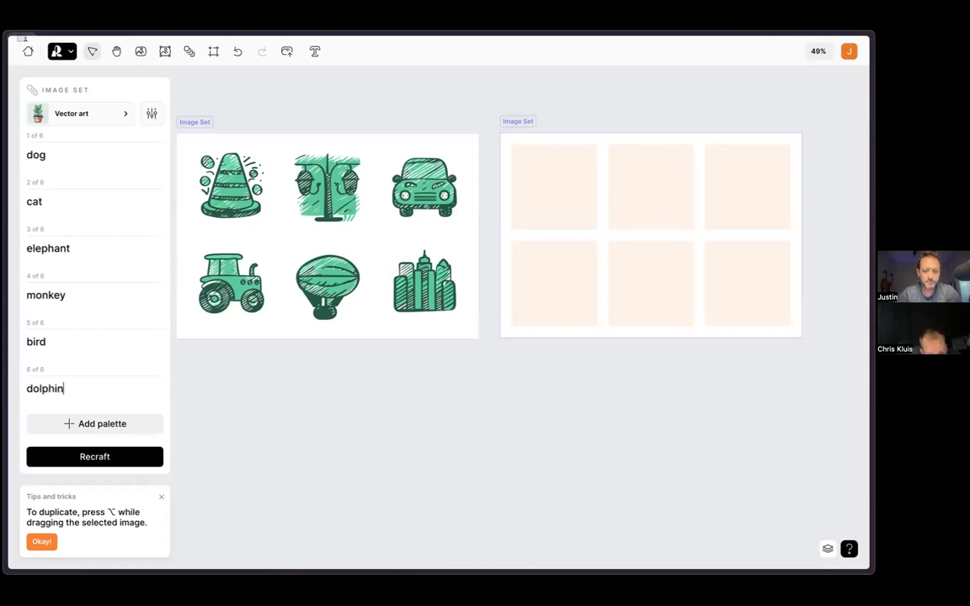
Apply the saved eight-colour green-to-red palette to the animal image set.
left_click(87, 424)
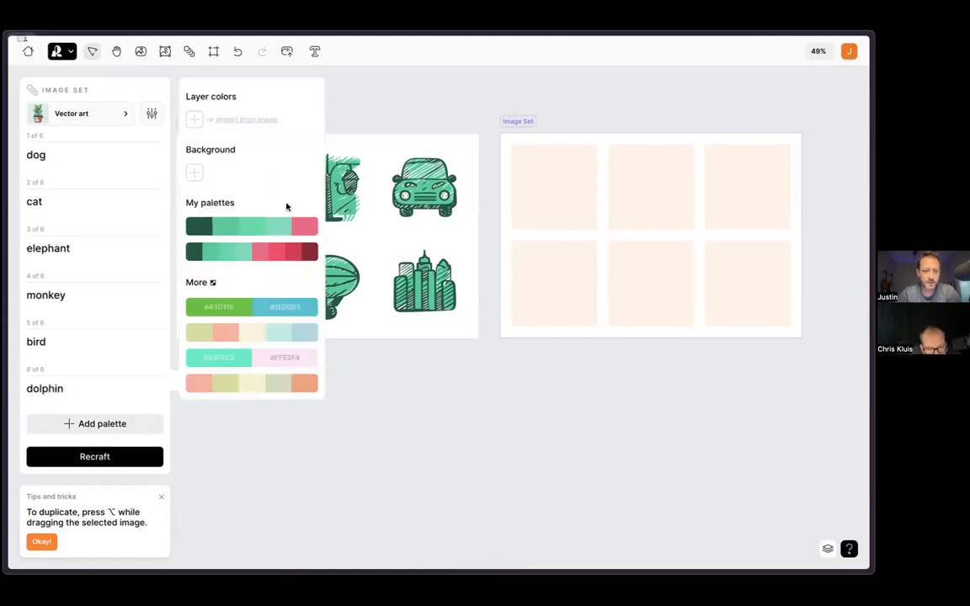
left_click(236, 250)
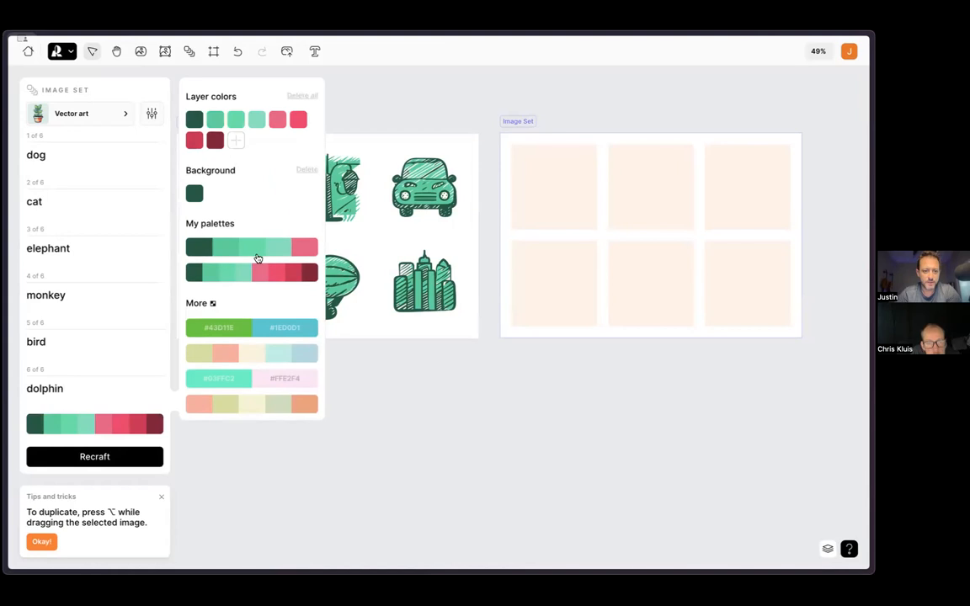
left_click(485, 418)
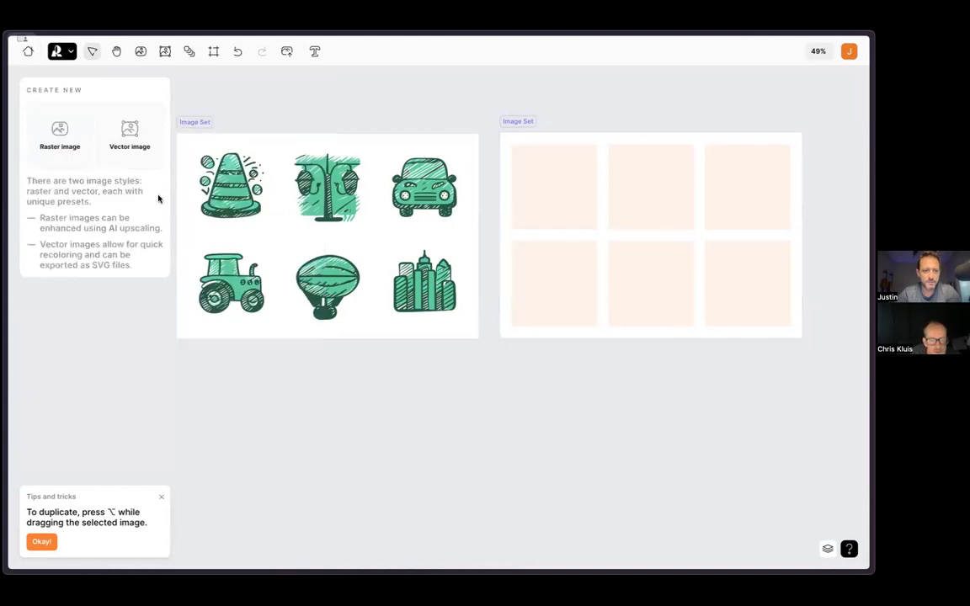
Set the animal image set's style to the Crosshatched icon style and generate its six images.
left_click(516, 128)
left_click(80, 109)
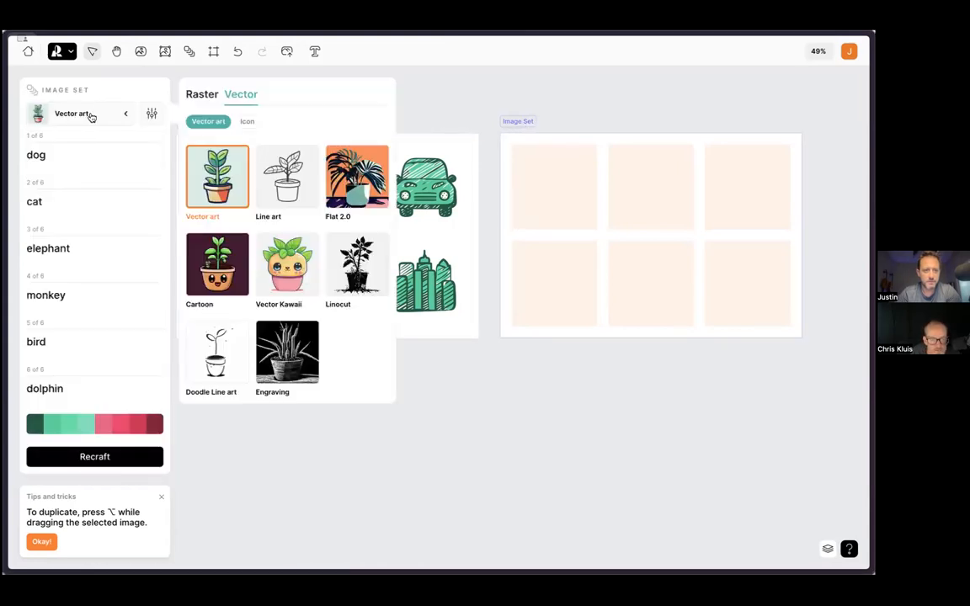
left_click(247, 121)
left_click(217, 352)
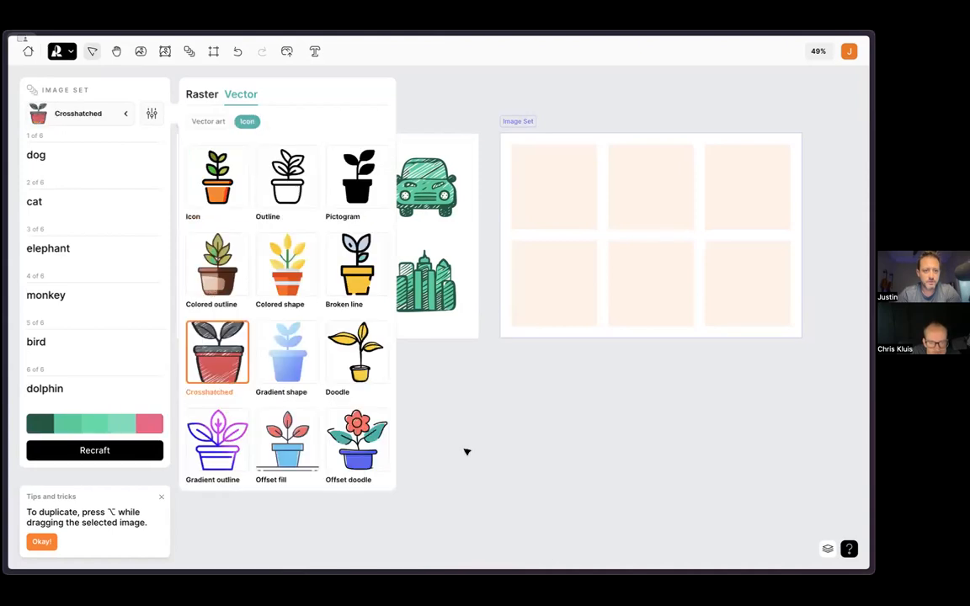
left_click(135, 451)
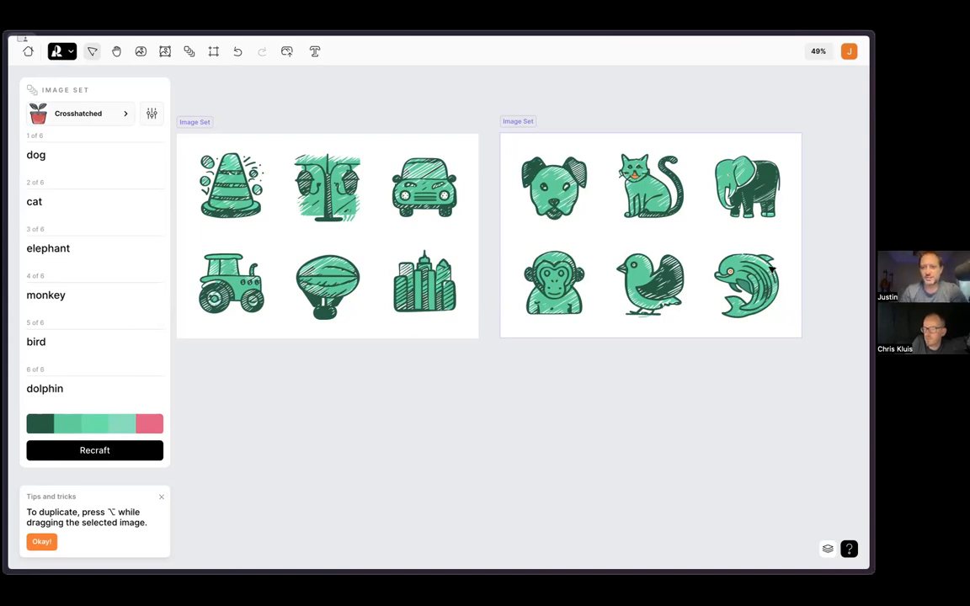
Examine the generated crosshatched animals up close and review the prompts of the dog image and the whole set.
scroll(771, 268, "up", 10)
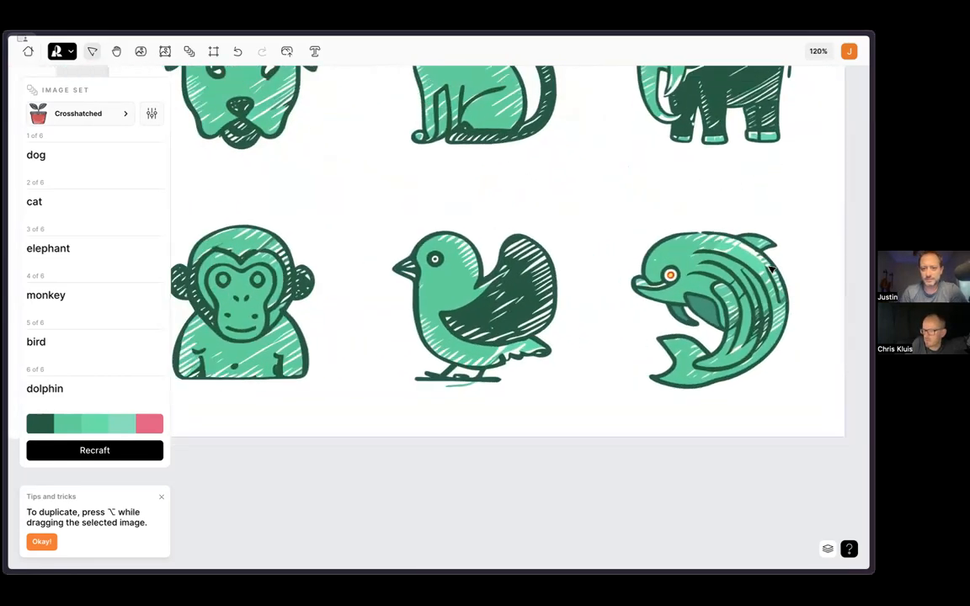
scroll(771, 268, "down", 12)
left_click(571, 179)
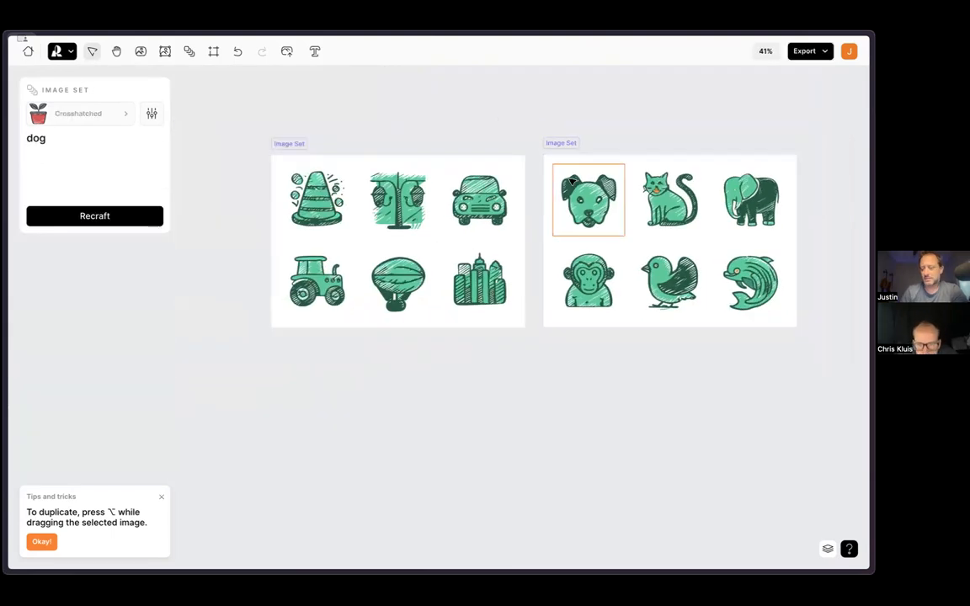
left_click(619, 128)
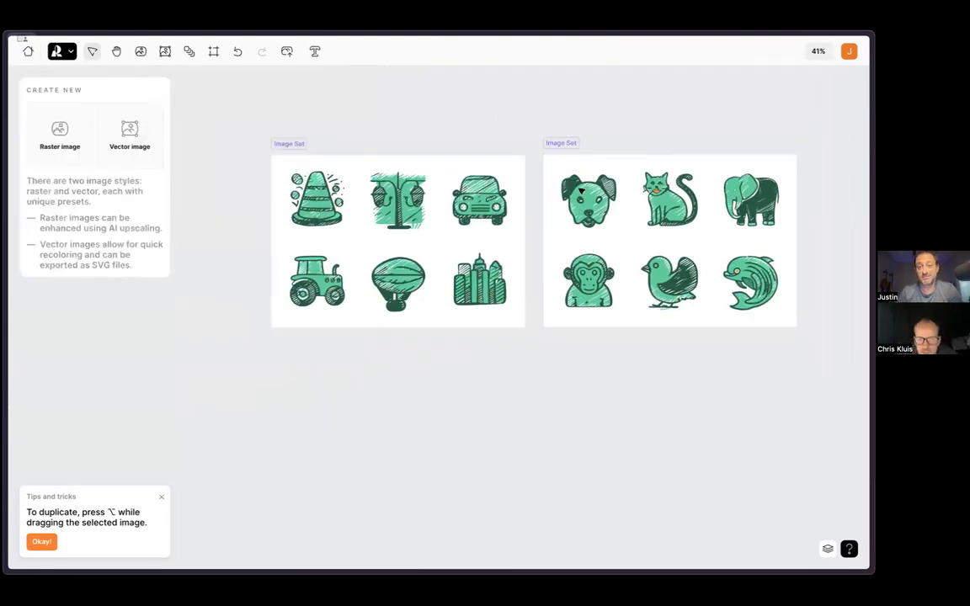
left_click(565, 149)
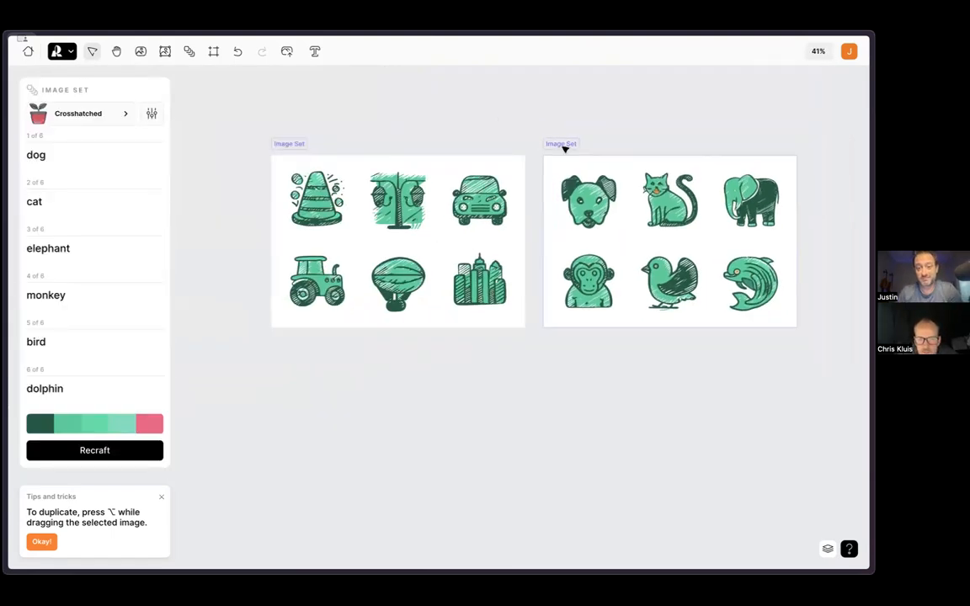
left_click(444, 360)
left_click(562, 145)
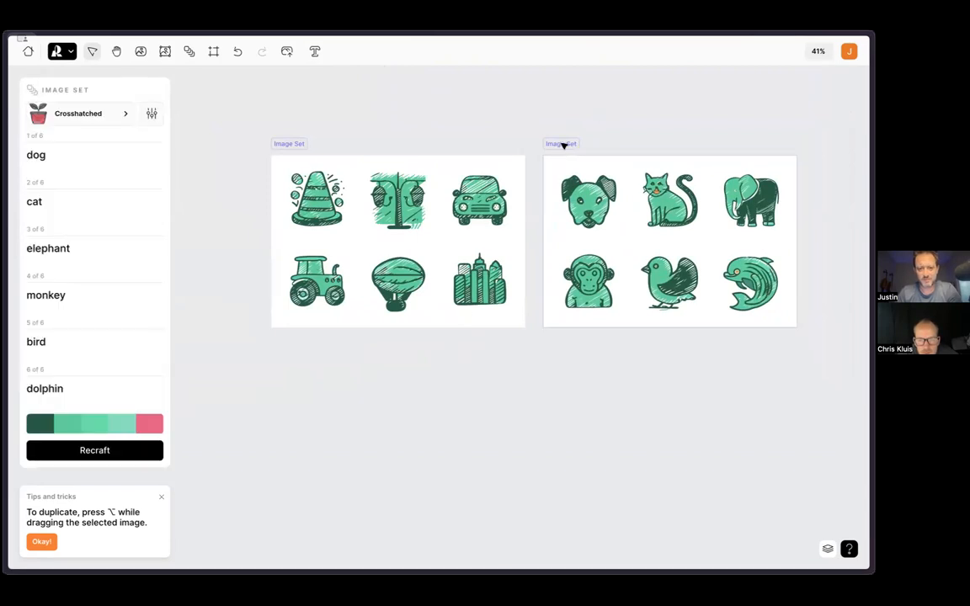
left_click(422, 374)
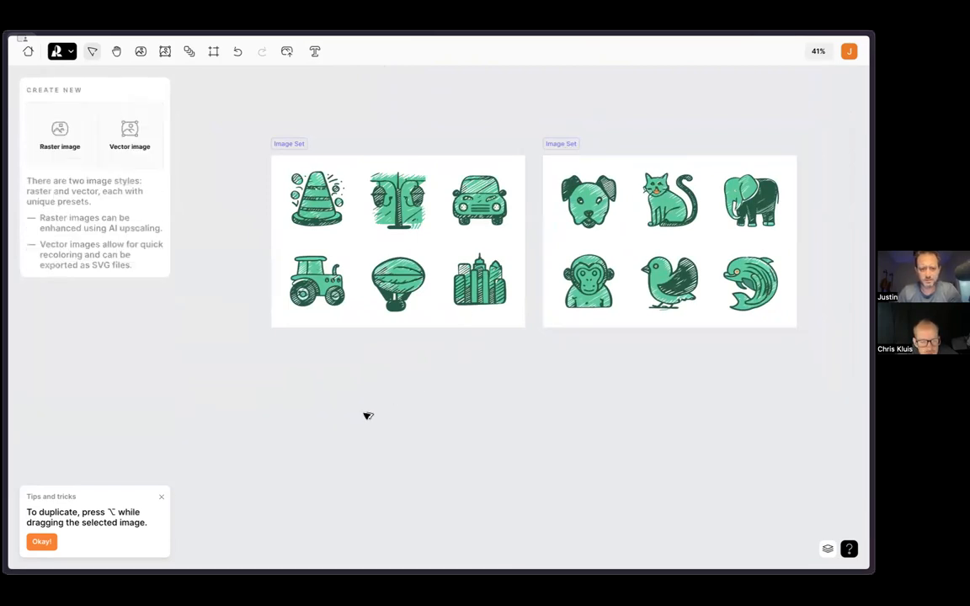
Select all six crosshatched animal images and place duplicates of them on the empty canvas below their image set.
left_click(583, 205)
left_click(669, 199, "shift")
left_click(748, 202, "shift")
left_click(749, 280, "shift")
left_click(663, 284, "shift")
left_click_drag(542, 226, 529, 454)
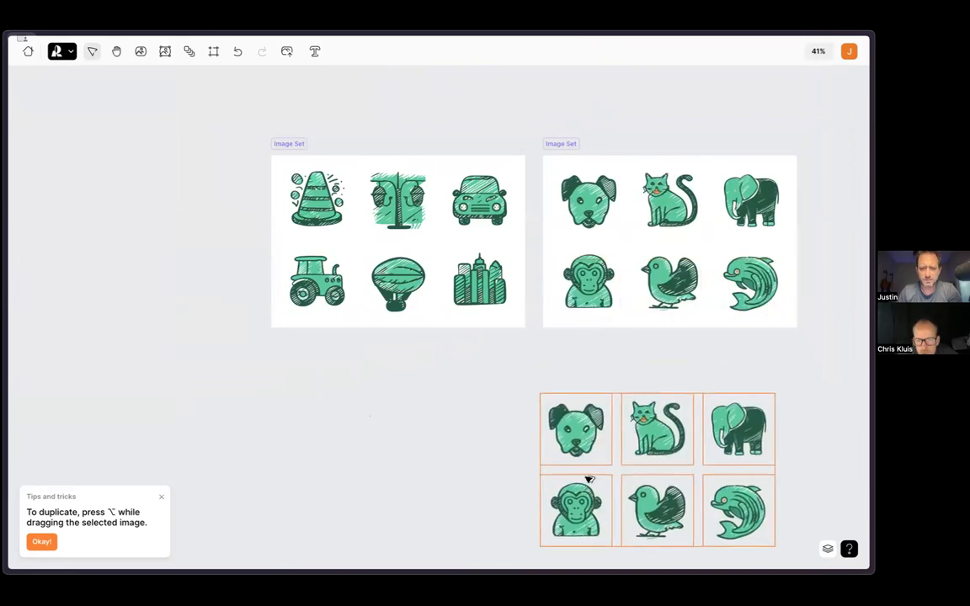
left_click(534, 376)
scroll(433, 319, "down", 2)
scroll(434, 319, "right", 2)
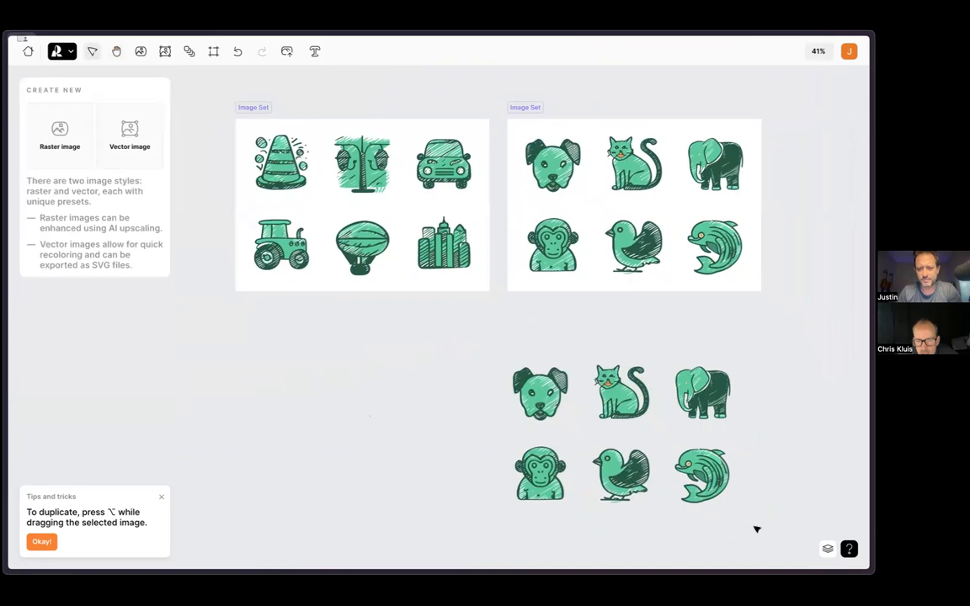
left_click_drag(480, 354, 667, 391)
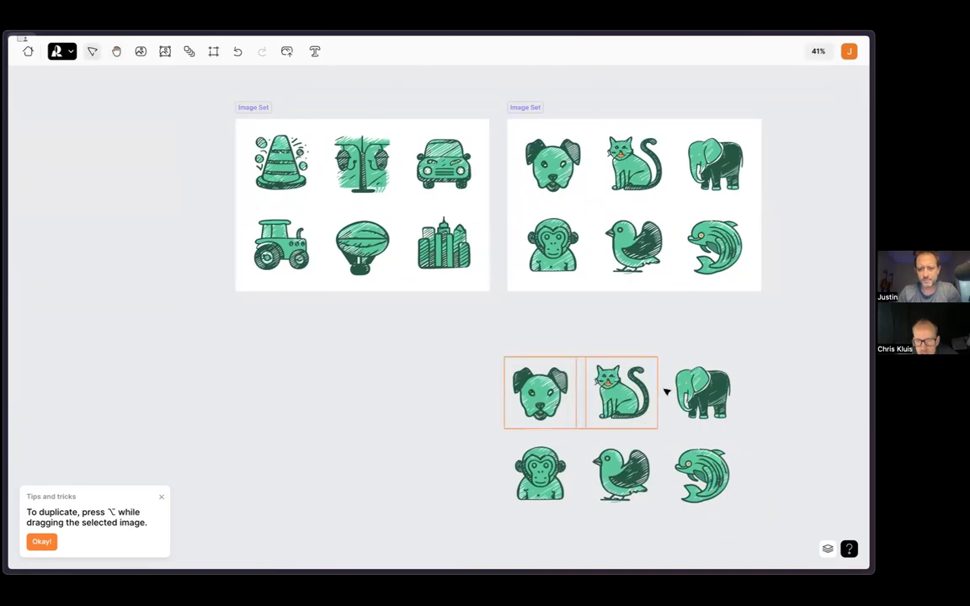
Try to copy the whole animal image set and paste it into the empty canvas area below the object set.
right_click(532, 112)
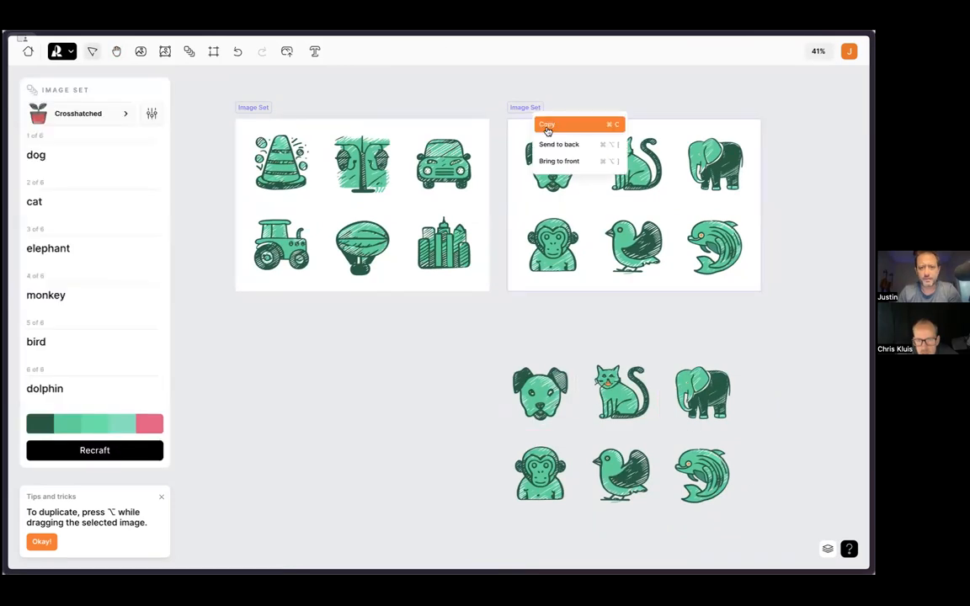
left_click(548, 130)
right_click(237, 342)
left_click(255, 358)
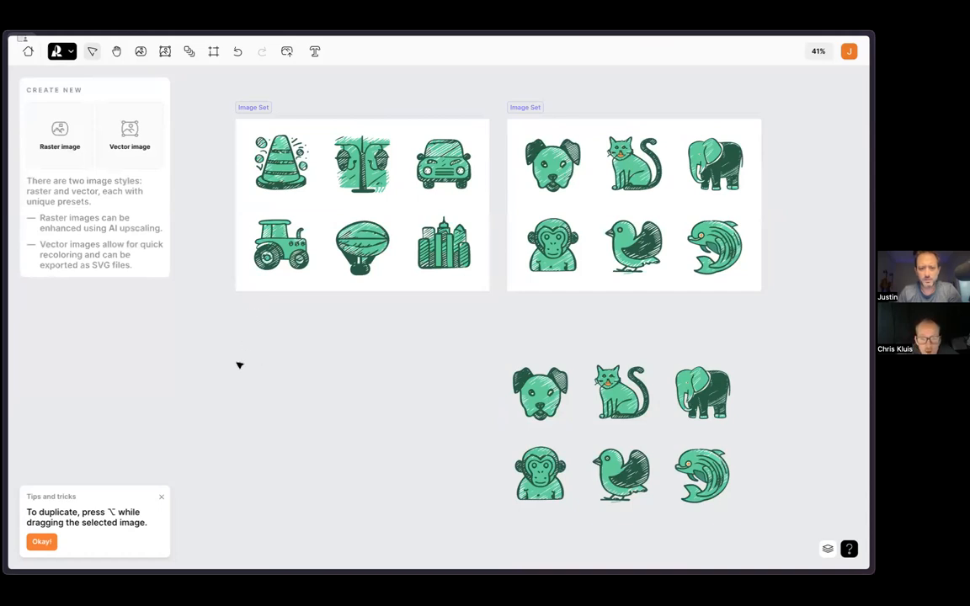
left_click(524, 106)
right_click(526, 108)
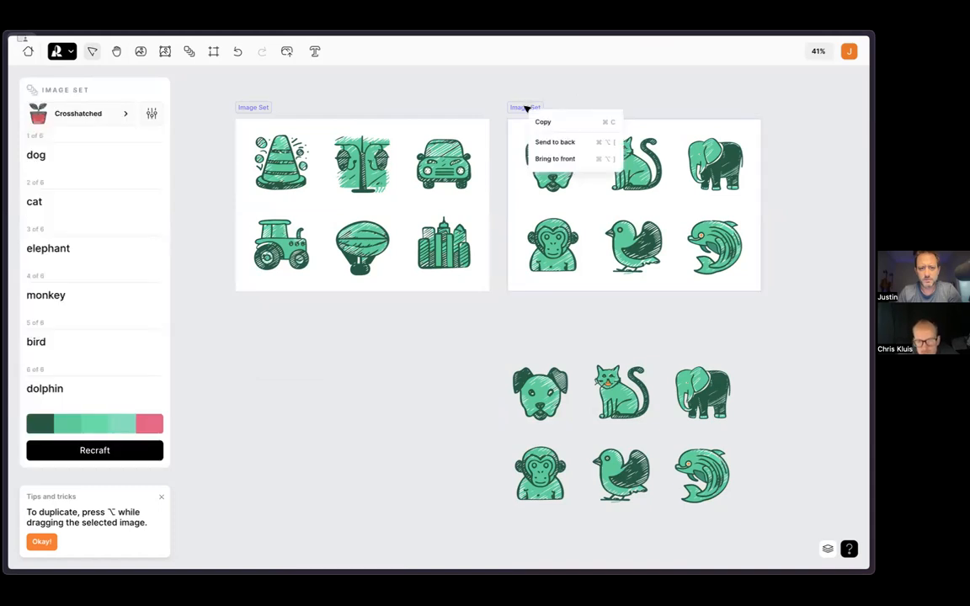
left_click(543, 122)
left_click(253, 338)
right_click(253, 339)
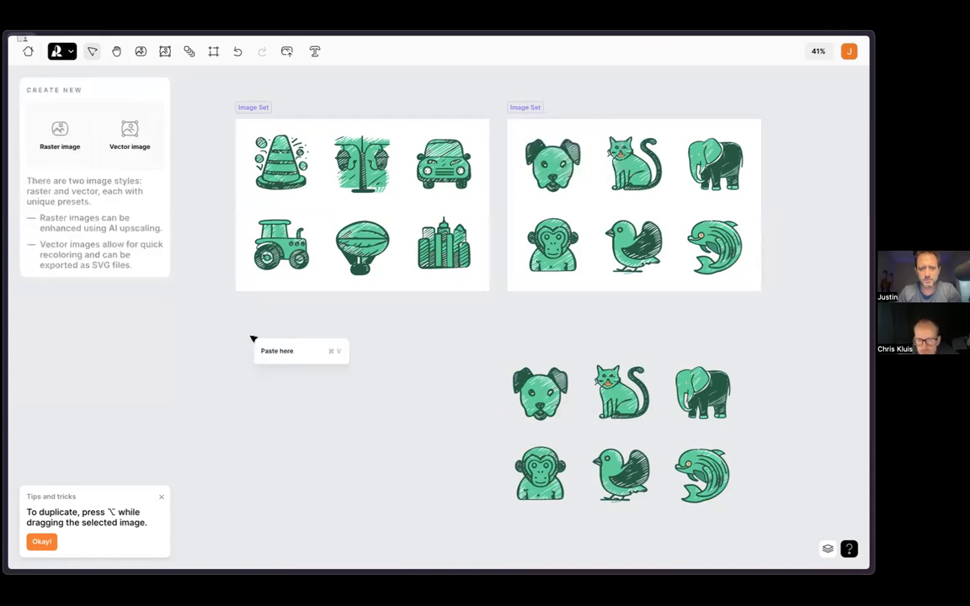
left_click(268, 350)
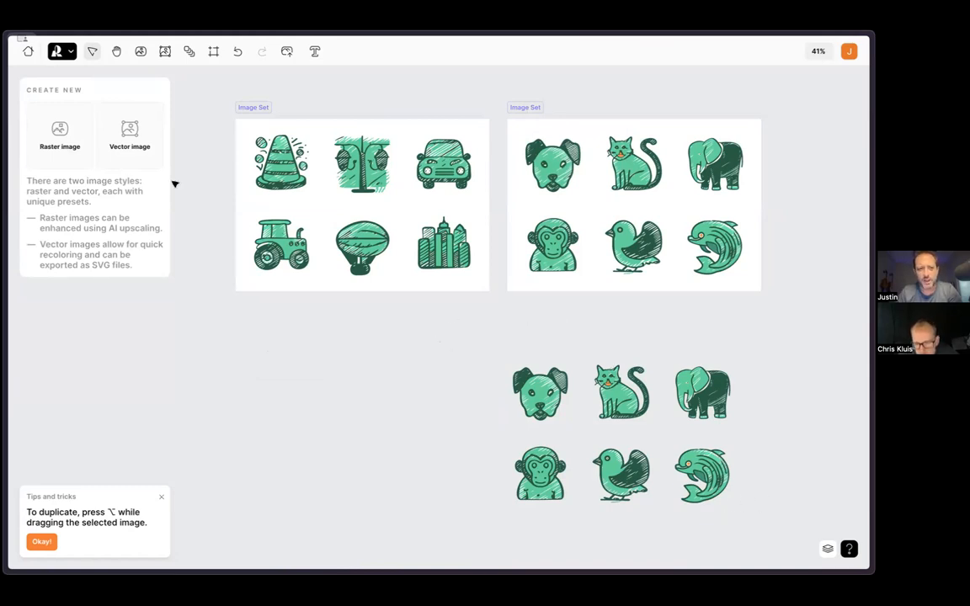
Select the duplicated dog image on its own and check its style, prompt and palette.
left_click(535, 398)
left_click(621, 391, "shift")
left_click(429, 385)
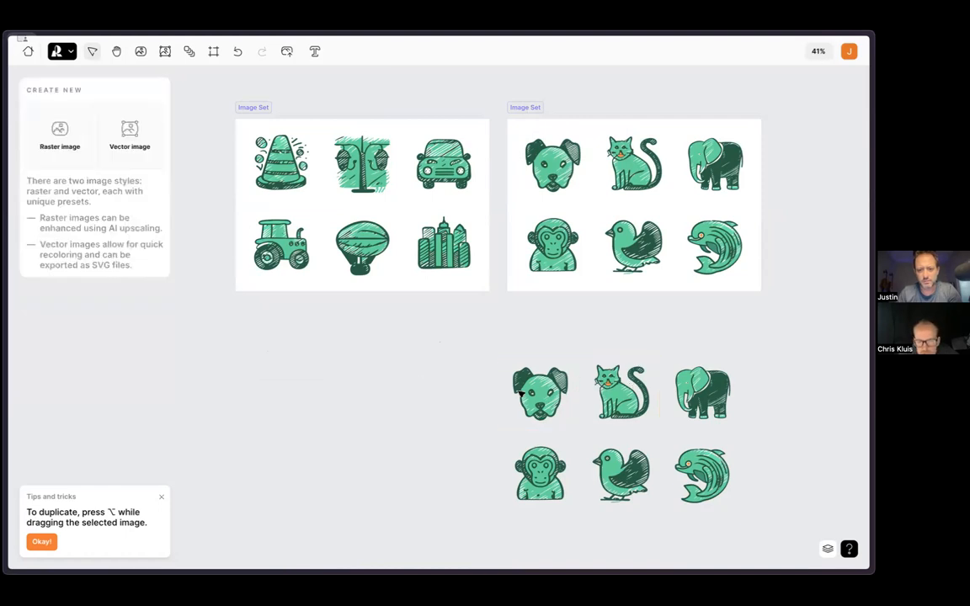
left_click(540, 392)
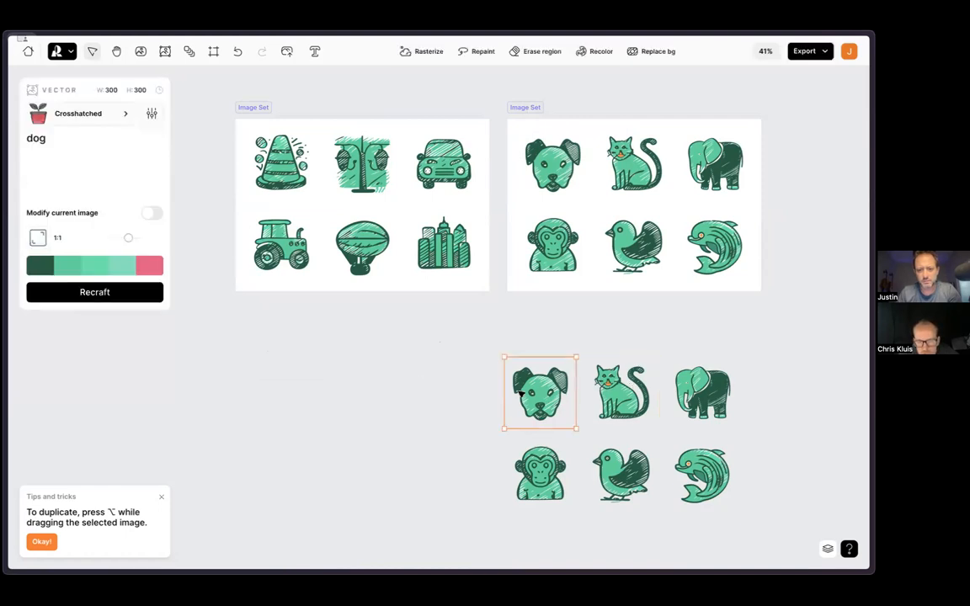
Change the animal image set's style to the Linocut vector art style and regenerate its images.
left_click(527, 110)
scroll(585, 147, "up", 5)
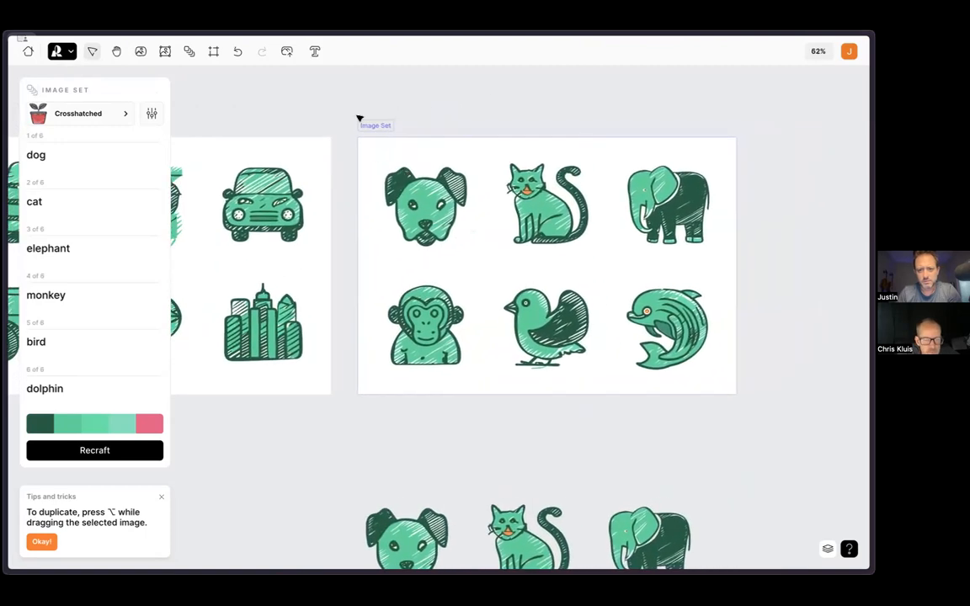
left_click(91, 115)
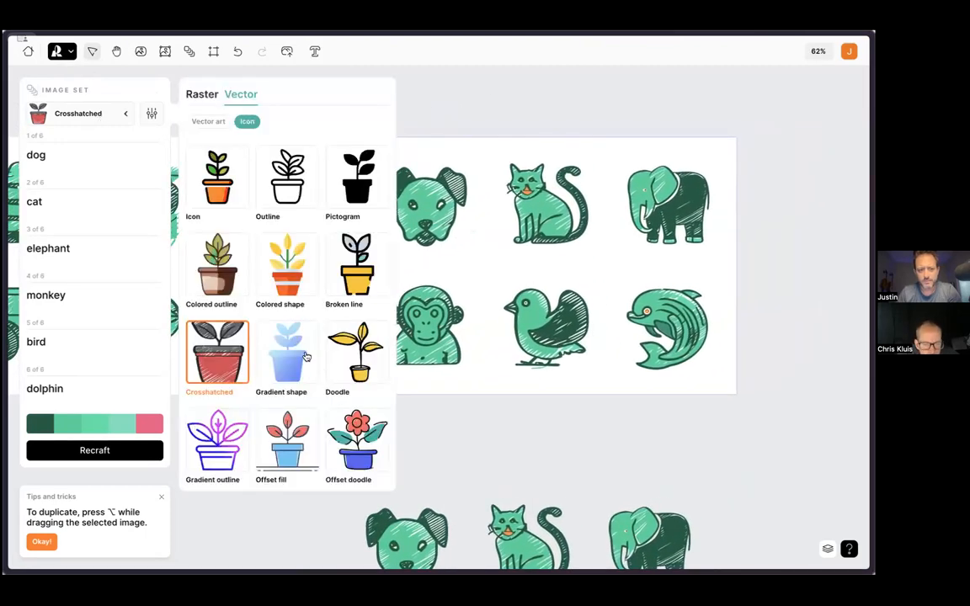
left_click(356, 352)
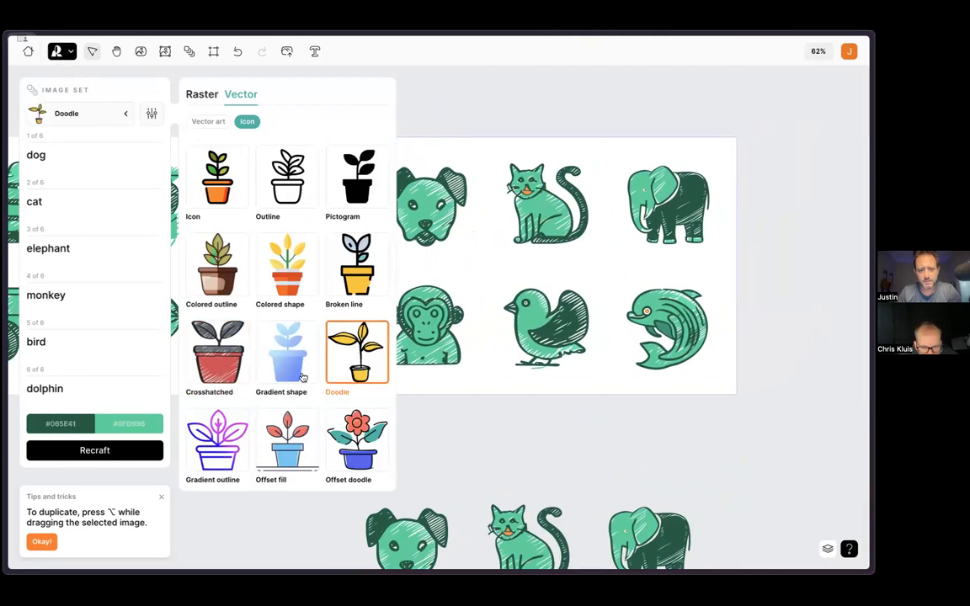
left_click(219, 123)
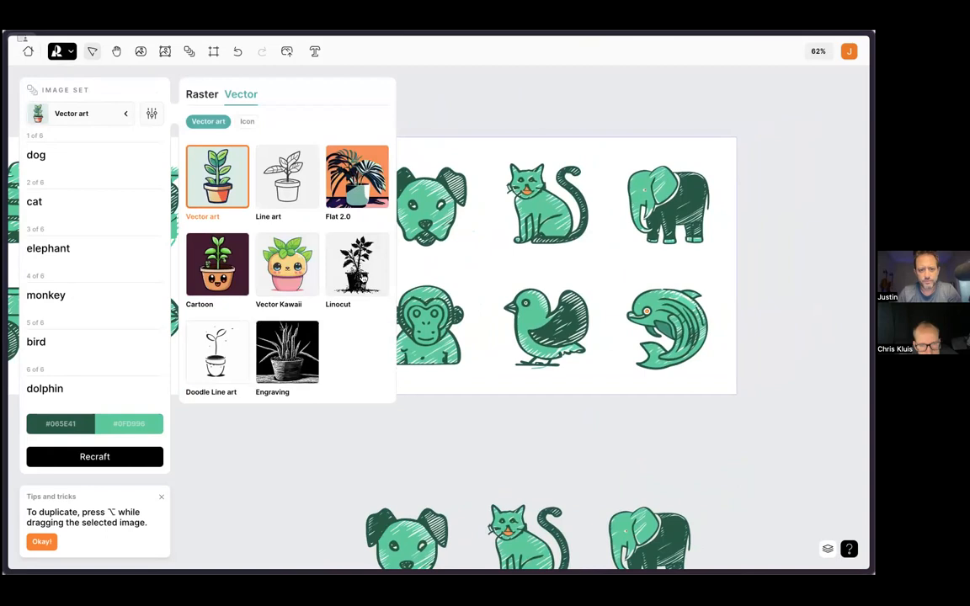
left_click(361, 273)
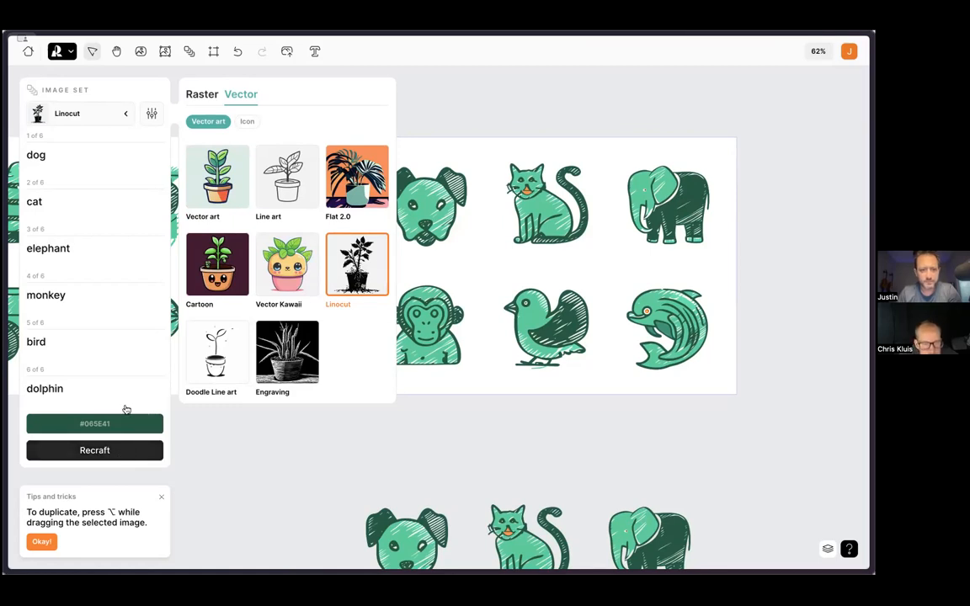
left_click(135, 118)
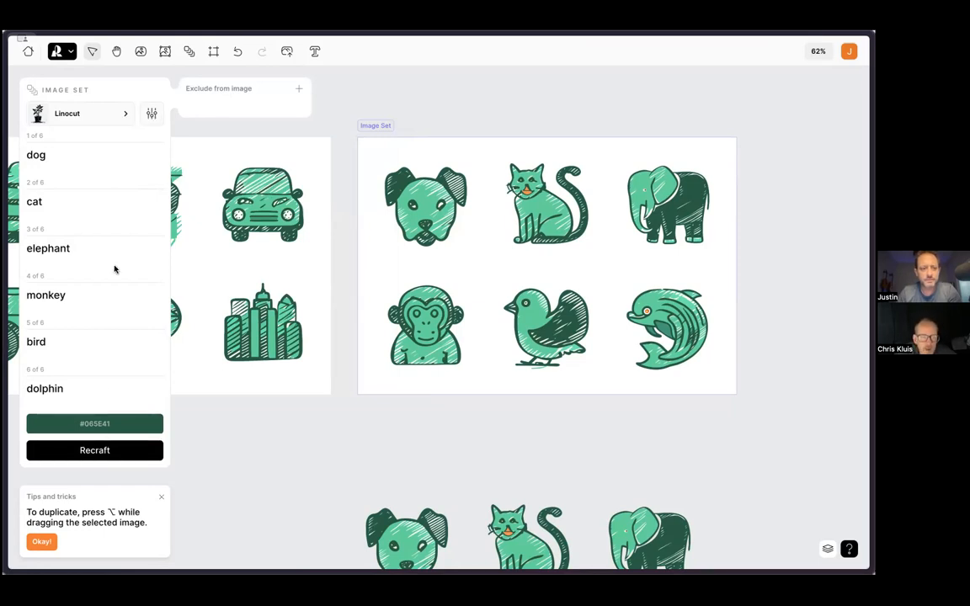
left_click(111, 452)
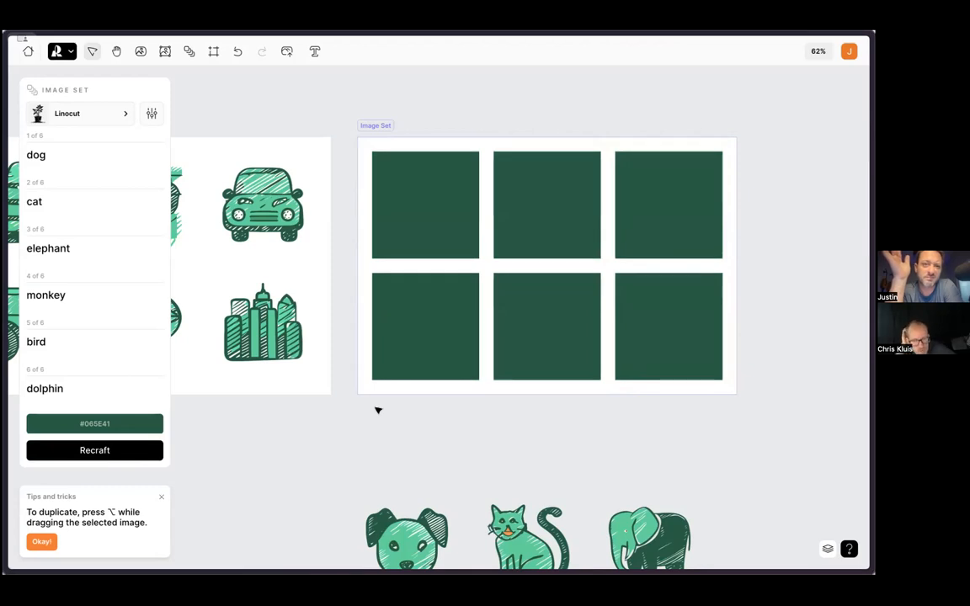
Apply the #B94A00 and #00313B palette to the linocut animal set and regenerate its images.
left_click(431, 192)
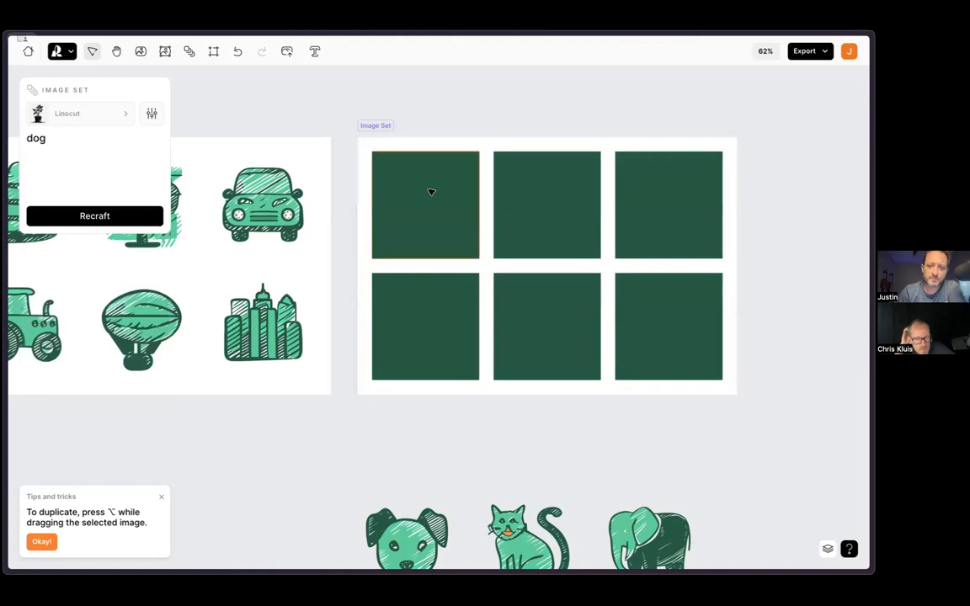
left_click(387, 126)
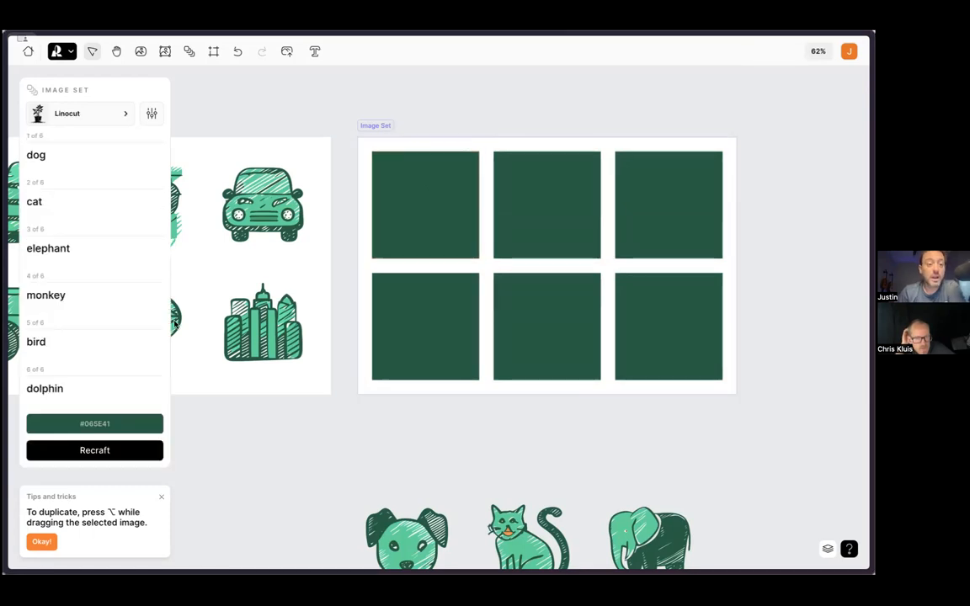
left_click(118, 428)
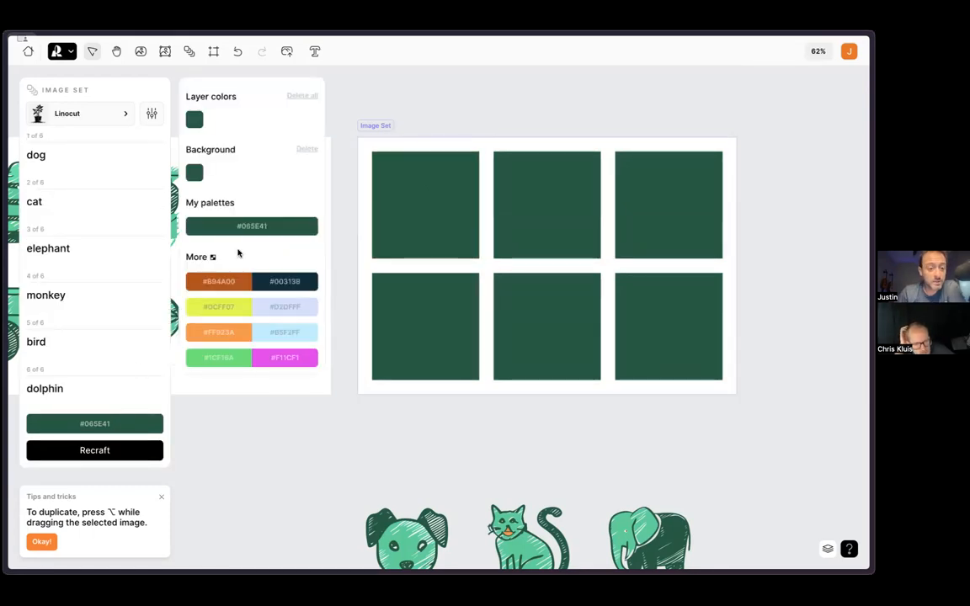
left_click(247, 281)
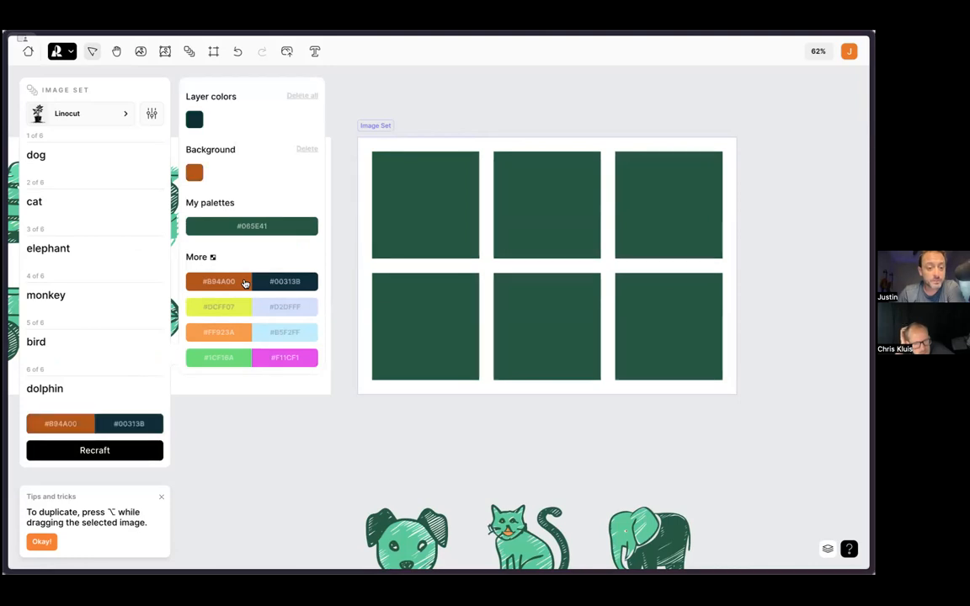
left_click(130, 450)
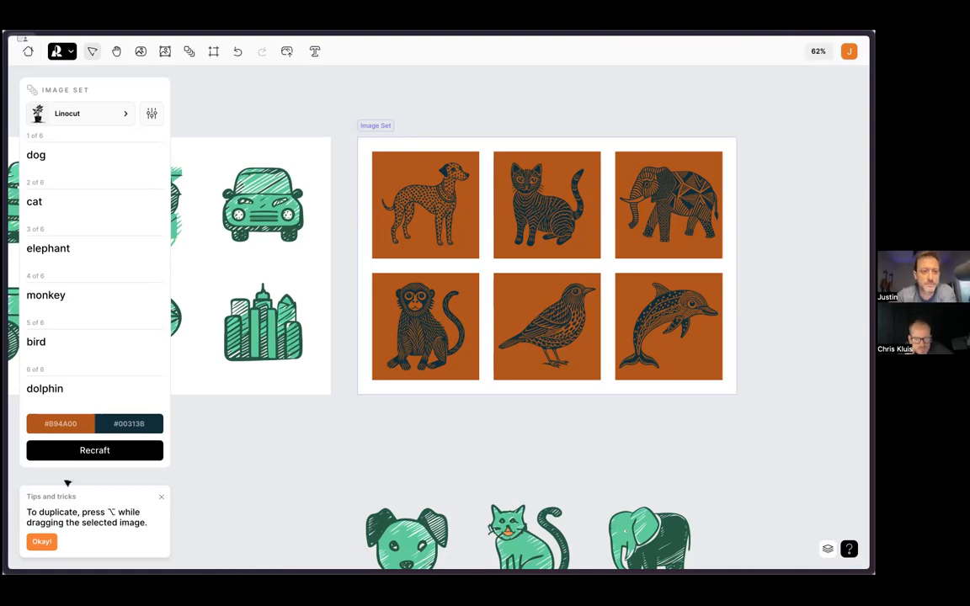
left_click(152, 113)
left_click(153, 113)
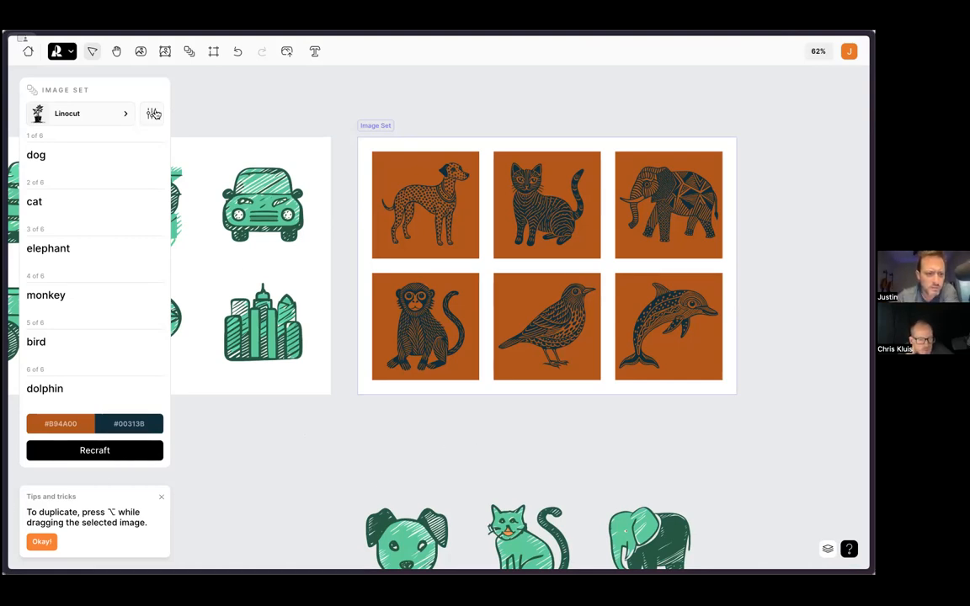
Import the AM AI thumbnail PNG from the Downloads folder into the empty canvas space beside the linocut animal set.
left_click(160, 496)
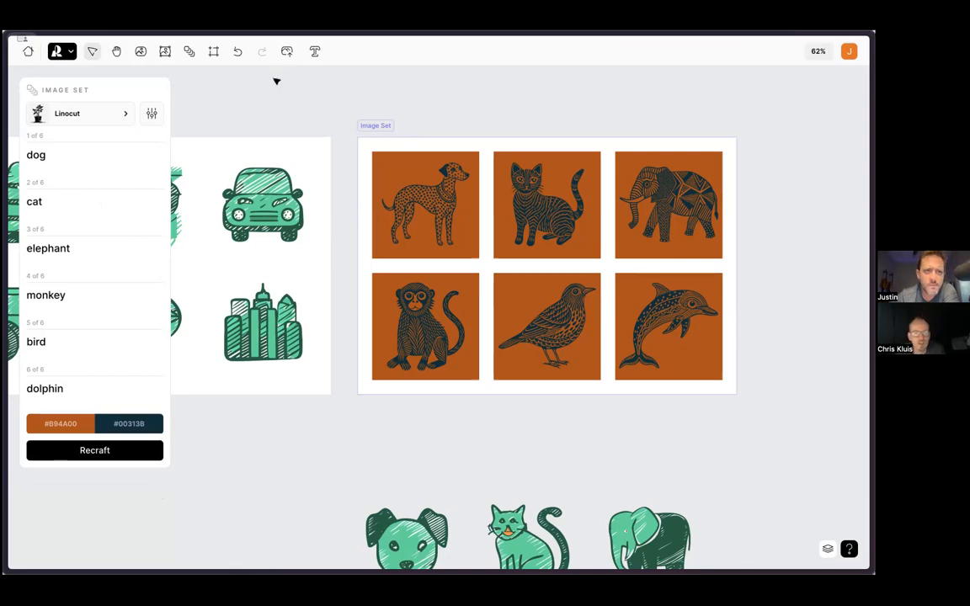
scroll(277, 80, "right", 10)
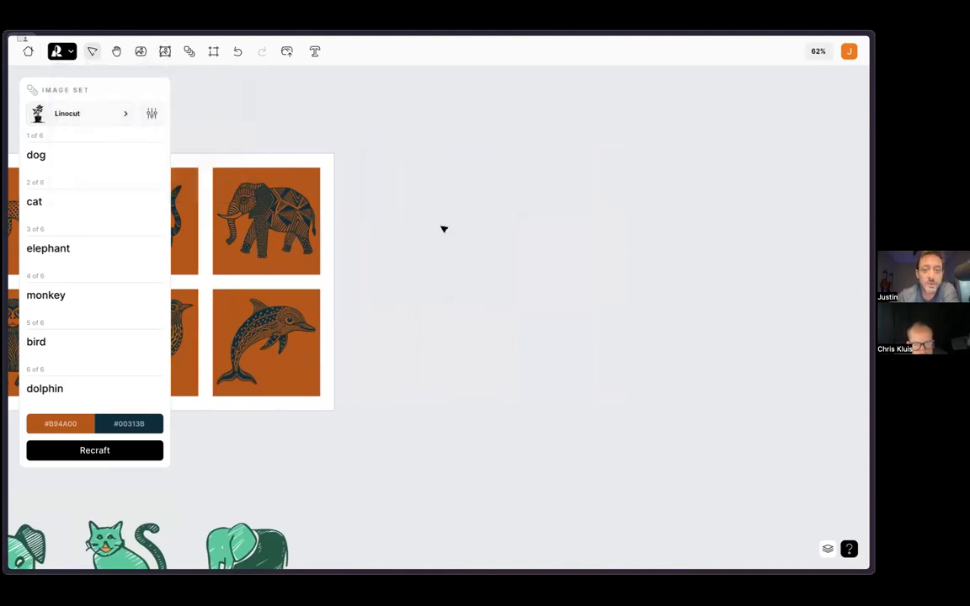
left_click(287, 52)
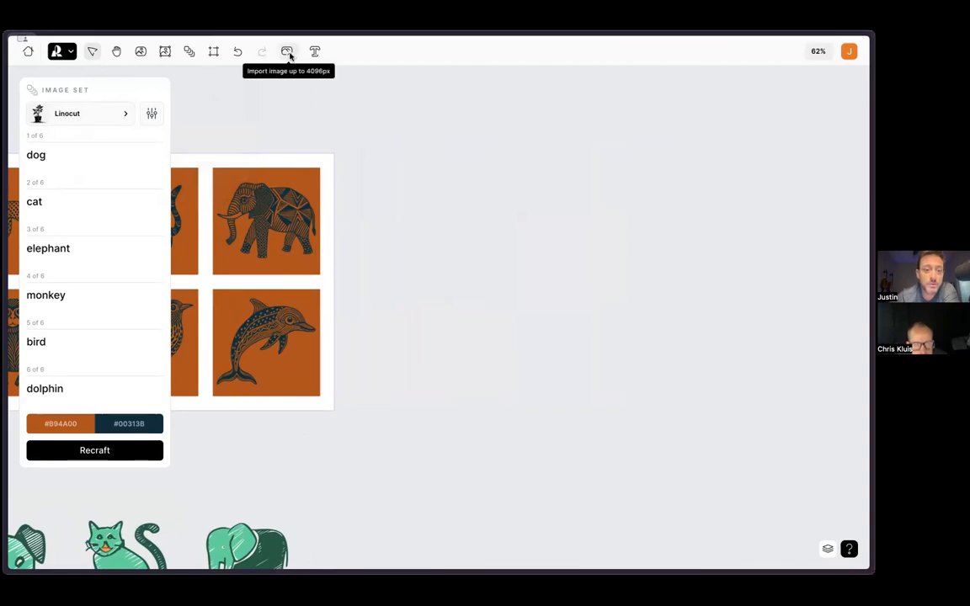
scroll(249, 285, "down", 3)
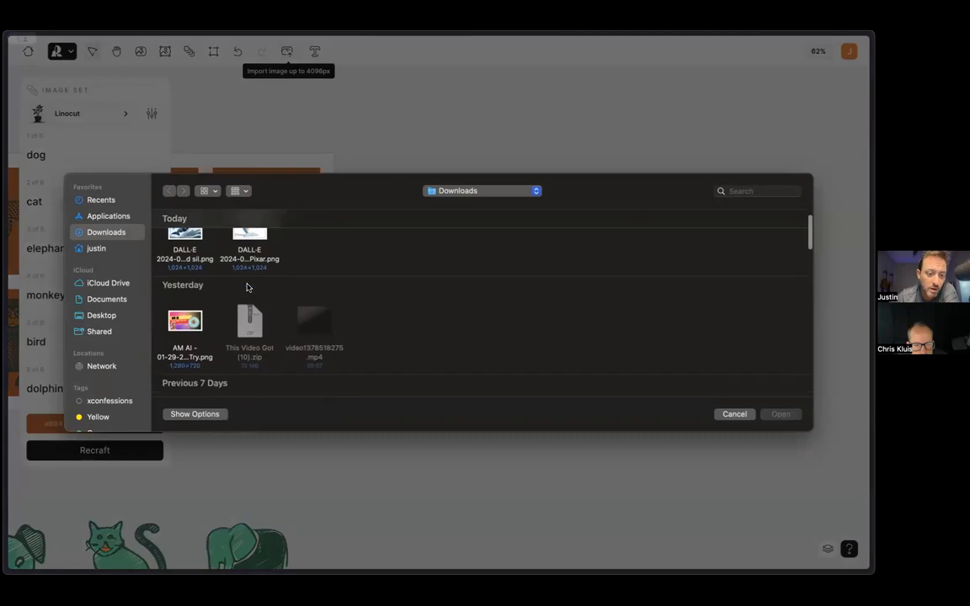
scroll(249, 292, "up", 3)
double_click(178, 350)
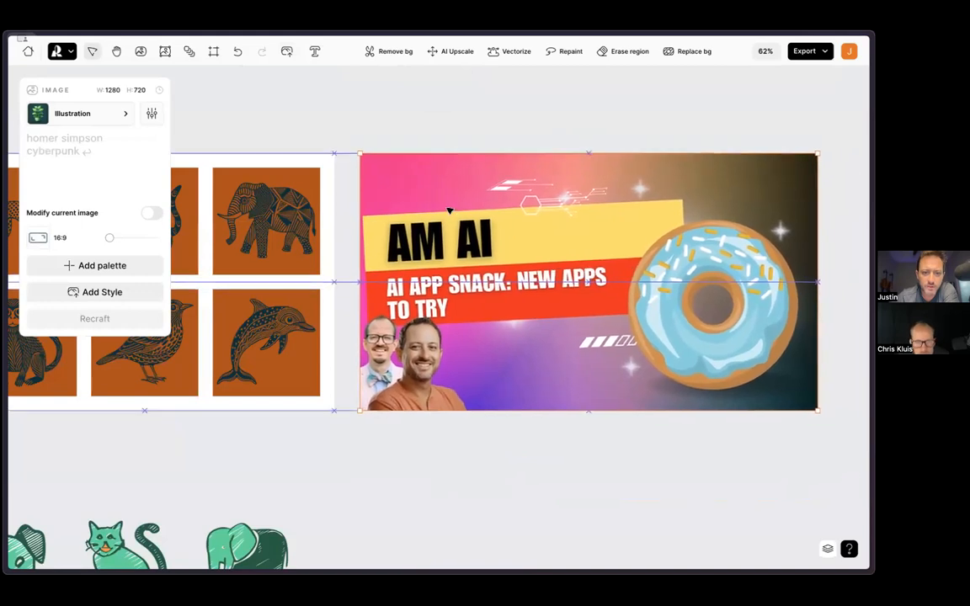
scroll(451, 207, "right", 5)
scroll(450, 210, "left", 5)
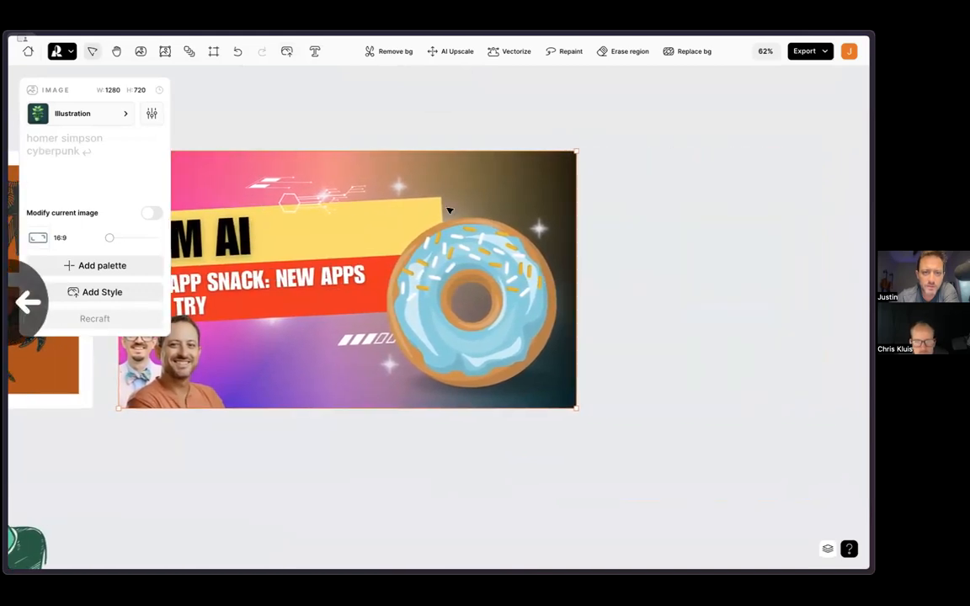
scroll(450, 211, "right", 5)
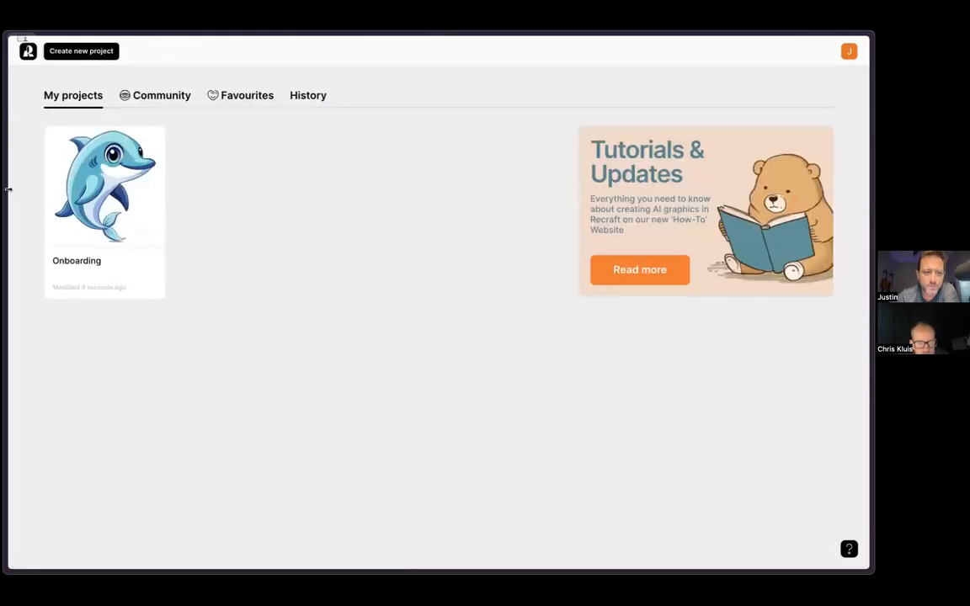
Reopen the Onboarding project and find the imported AM AI image beside the linocut animal set.
left_click(84, 168)
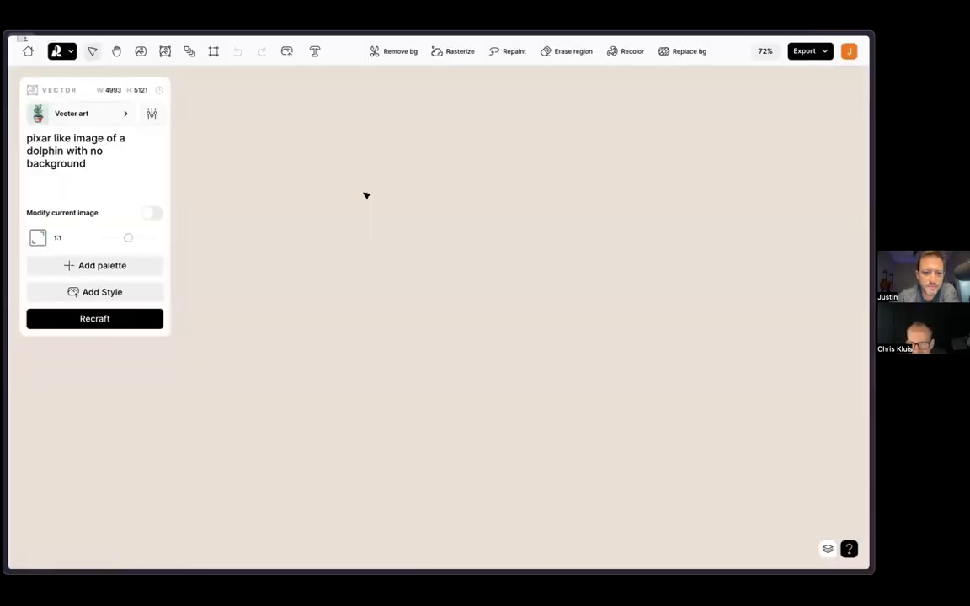
scroll(366, 196, "down", 10)
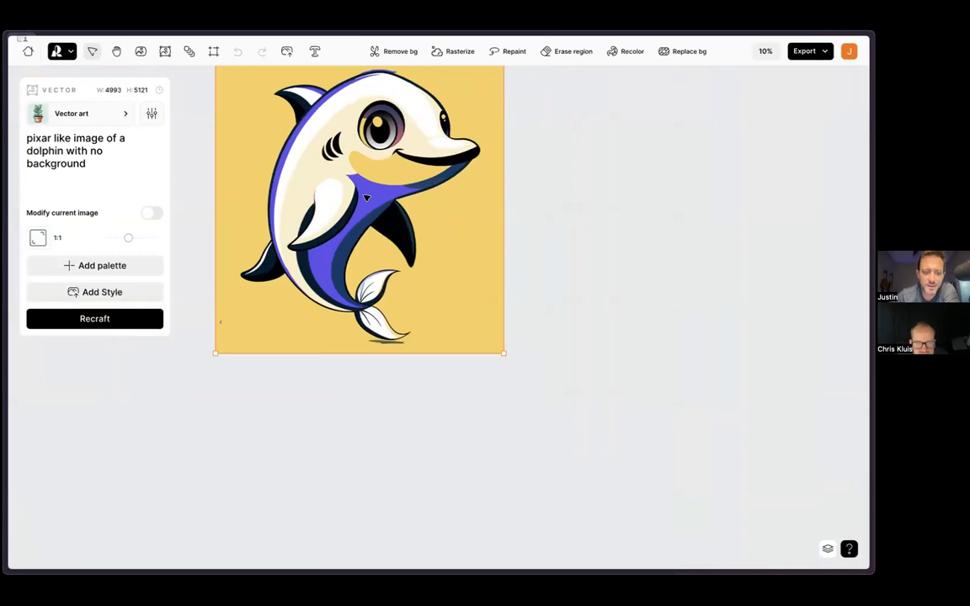
scroll(521, 169, "up", 5)
scroll(520, 169, "right", 4)
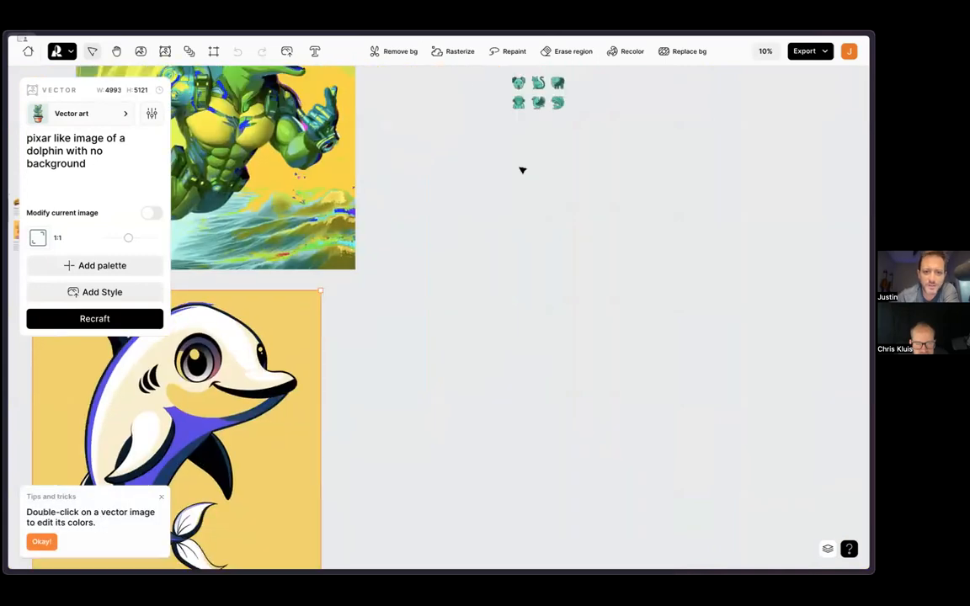
scroll(522, 170, "up", 3)
scroll(522, 170, "right", 5)
scroll(425, 238, "up", 5)
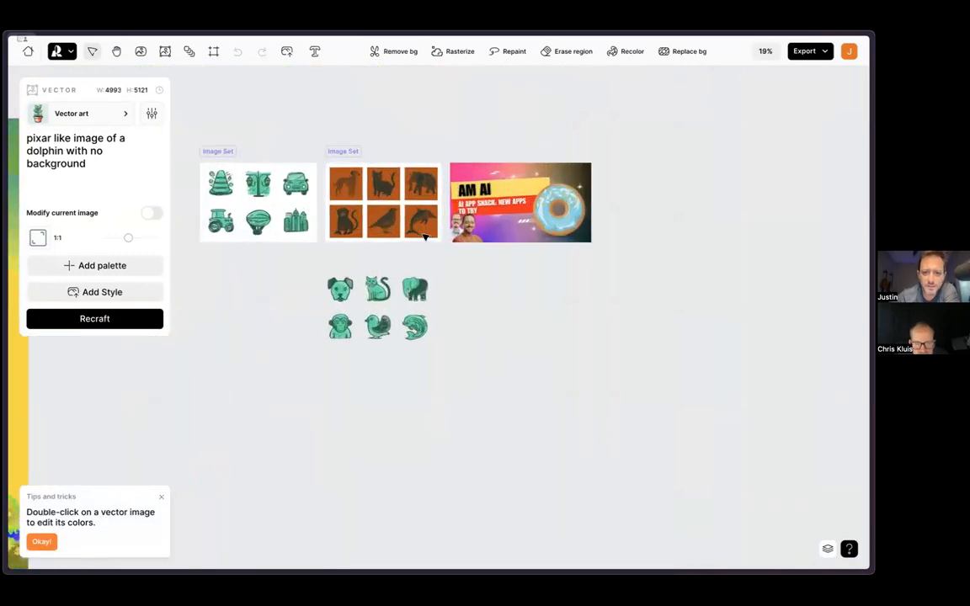
scroll(425, 238, "up", 8)
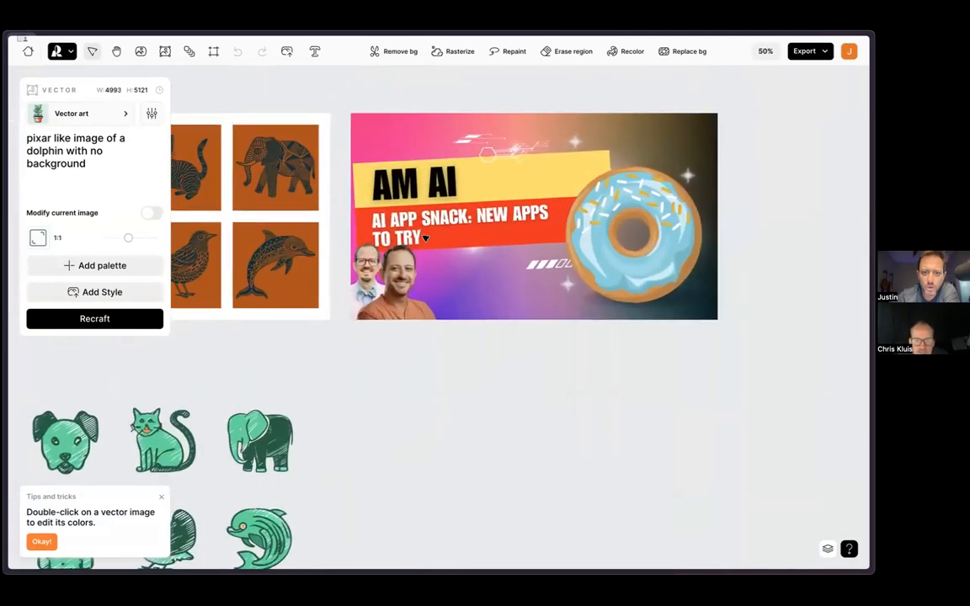
scroll(426, 237, "right", 2)
scroll(426, 237, "up", 1)
Add the muscular cyborg dolphin picture as the AM AI image's style reference and set the image's aspect ratio to 2:1.
left_click(393, 178)
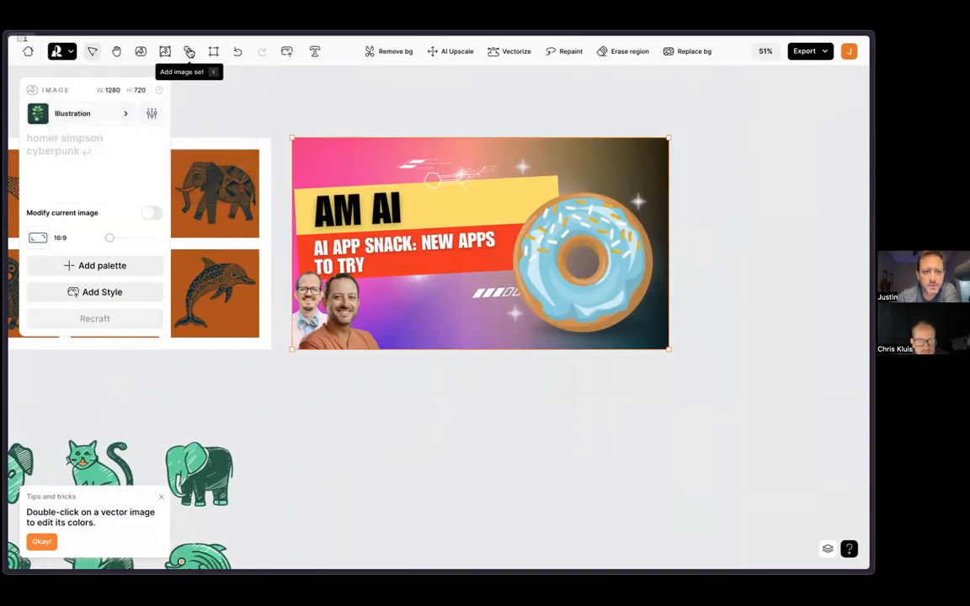
left_click(190, 51)
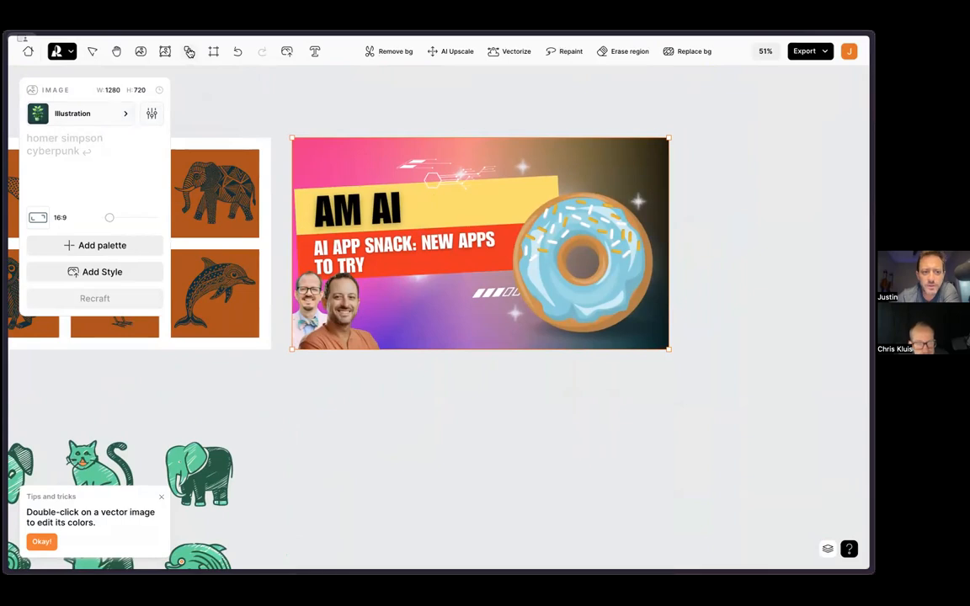
left_click(114, 275)
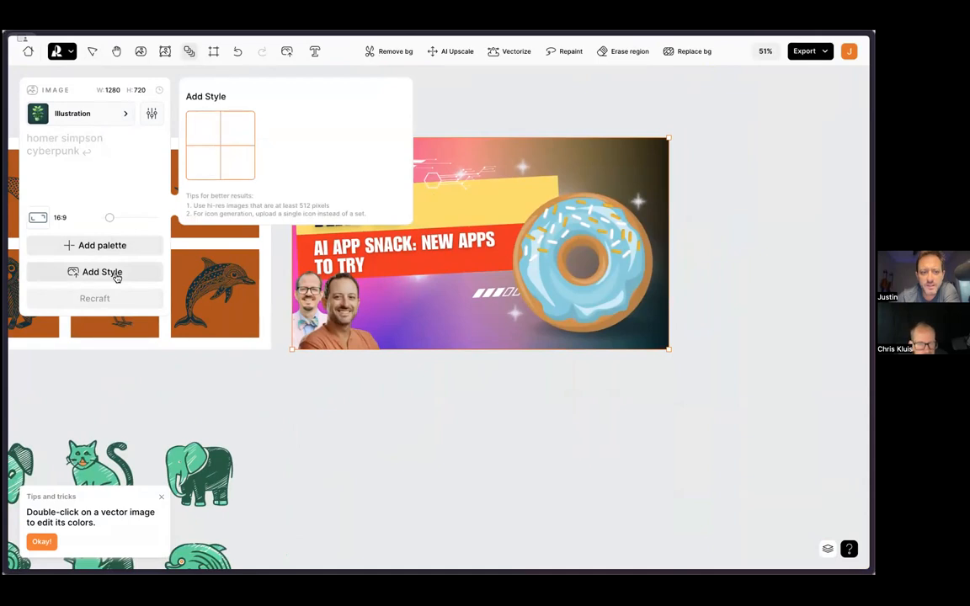
left_click(202, 132)
double_click(186, 246)
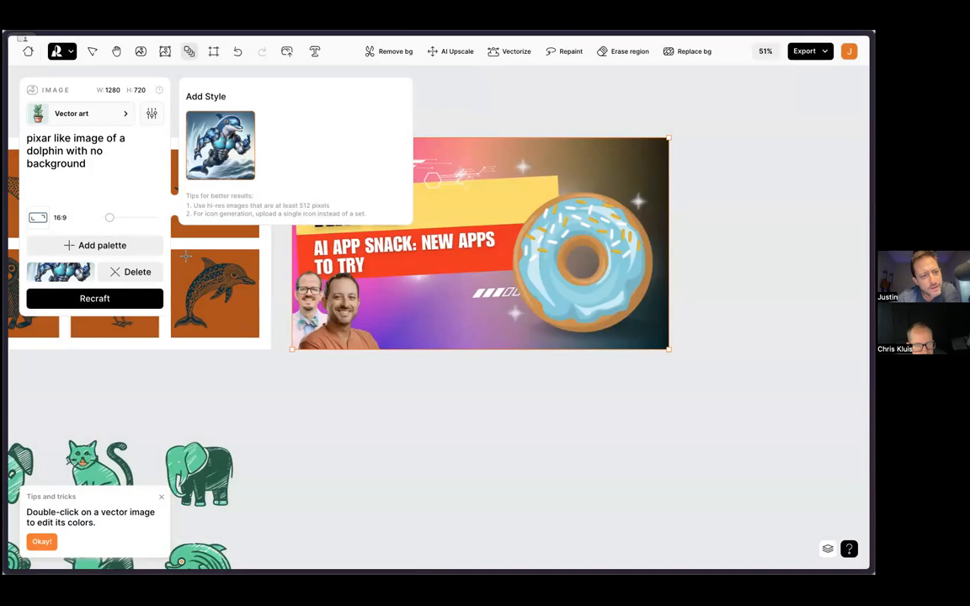
left_click_drag(110, 217, 81, 219)
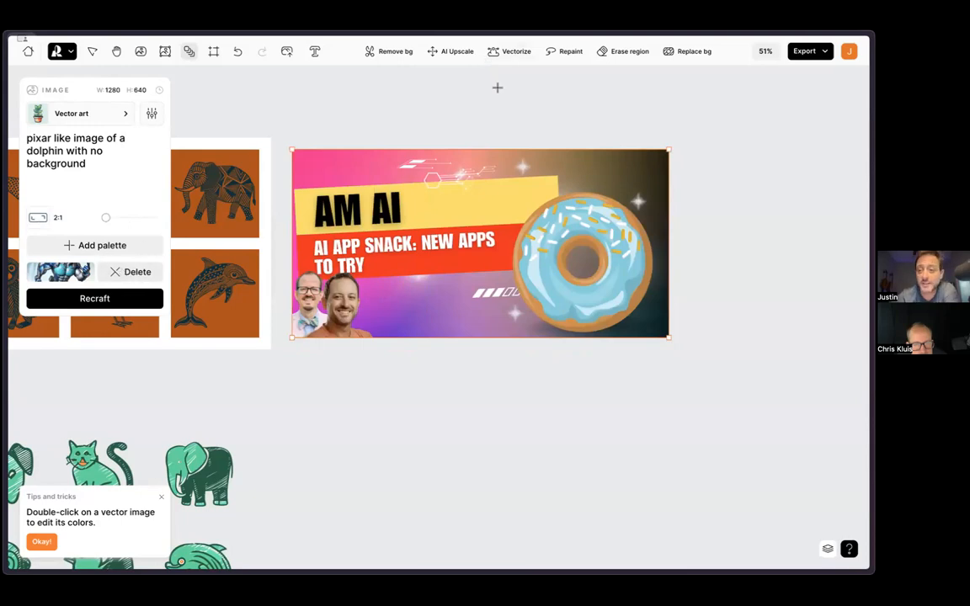
Place an empty image set overlapping the AM AI image and delete it.
left_click(497, 88)
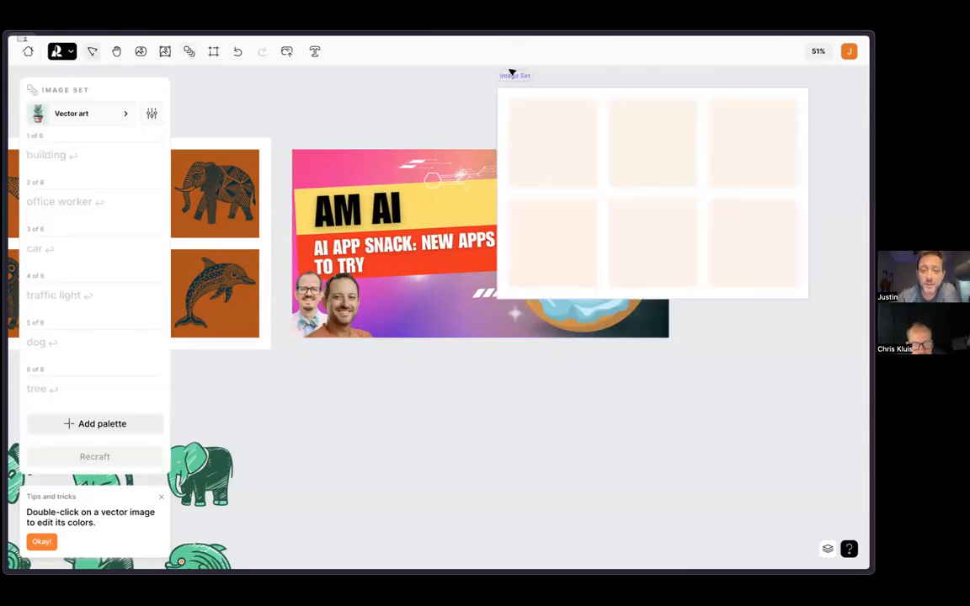
key("Delete")
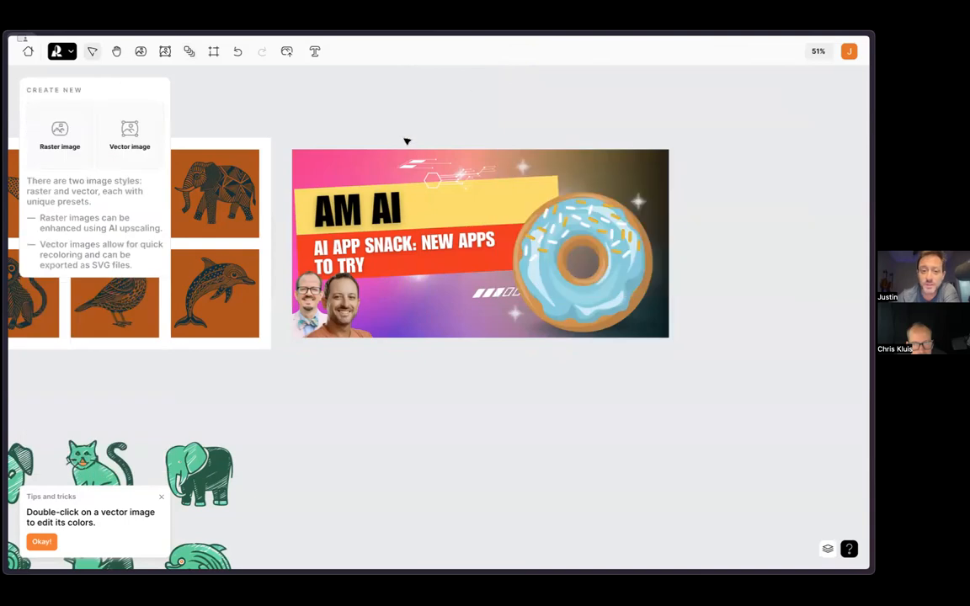
scroll(407, 142, "up", 2)
scroll(336, 133, "right", 2)
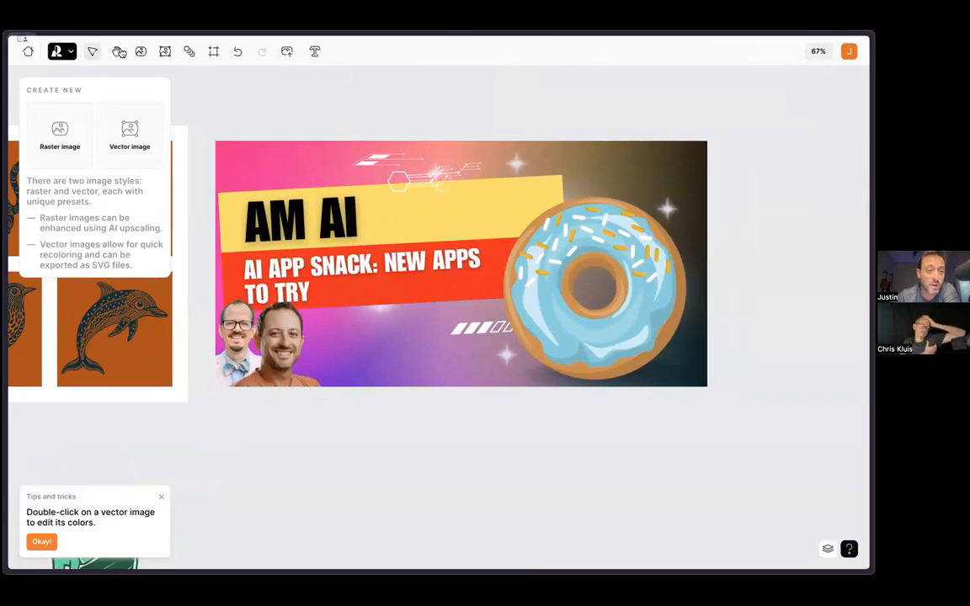
left_click(68, 56)
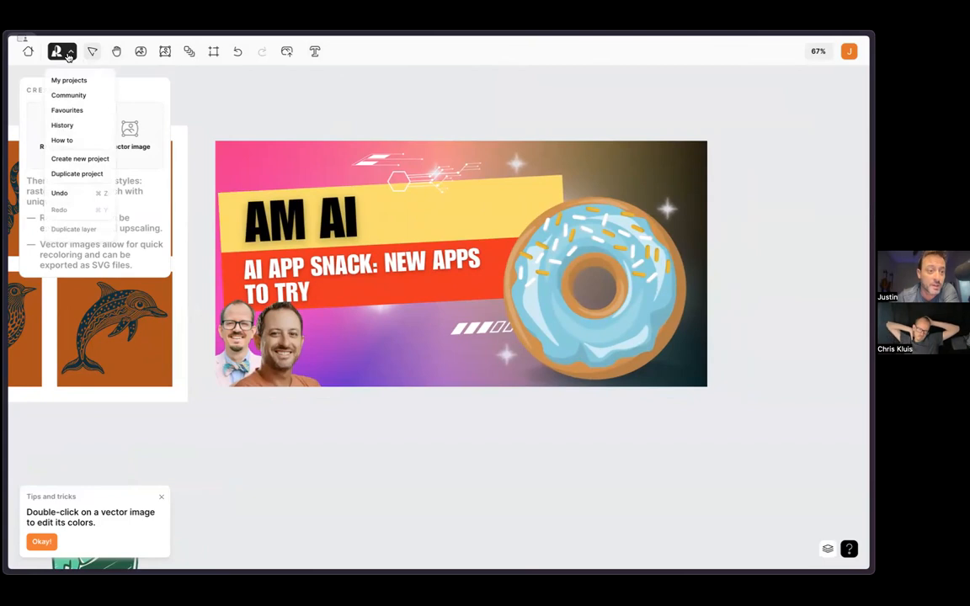
left_click(69, 54)
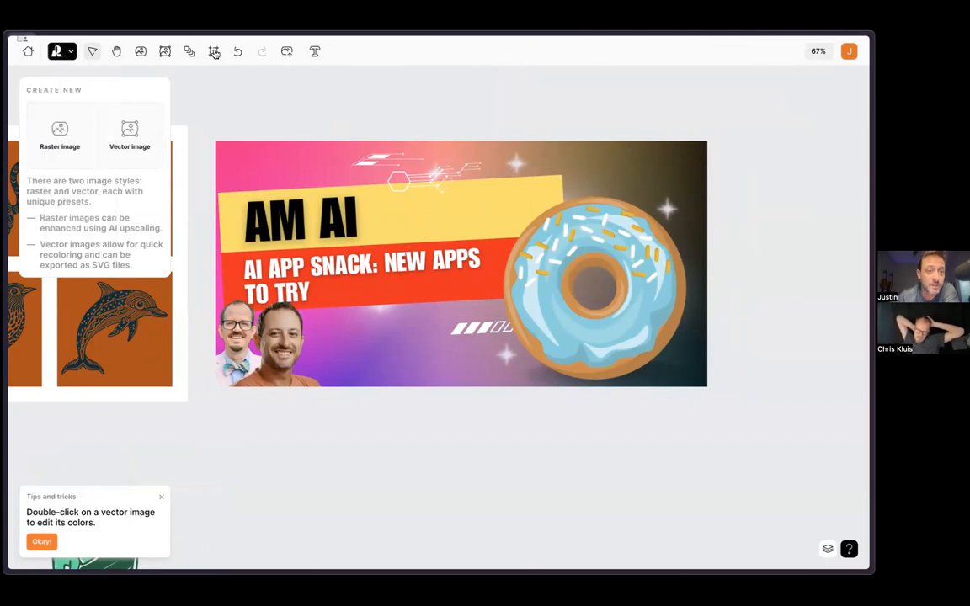